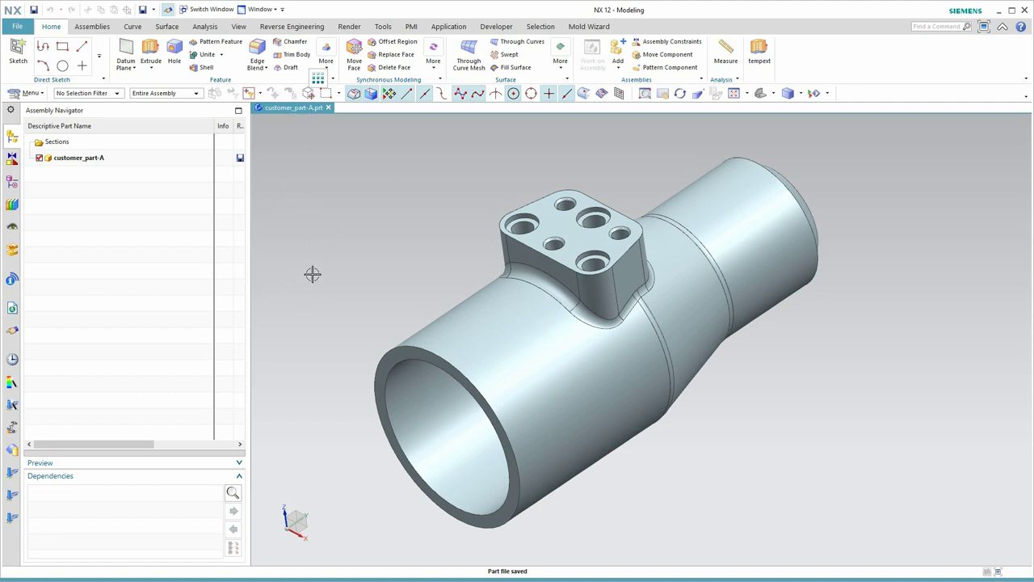
Orbit the NX customer model slightly to inspect it
mouse_move(358, 256)
middle_mouse_down()
mouse_move(371, 266)
mouse_move(341, 289)
mouse_move(401, 224)
mouse_move(406, 176)
mouse_move(411, 189)
mouse_move(390, 205)
mouse_move(400, 240)
middle_mouse_up()
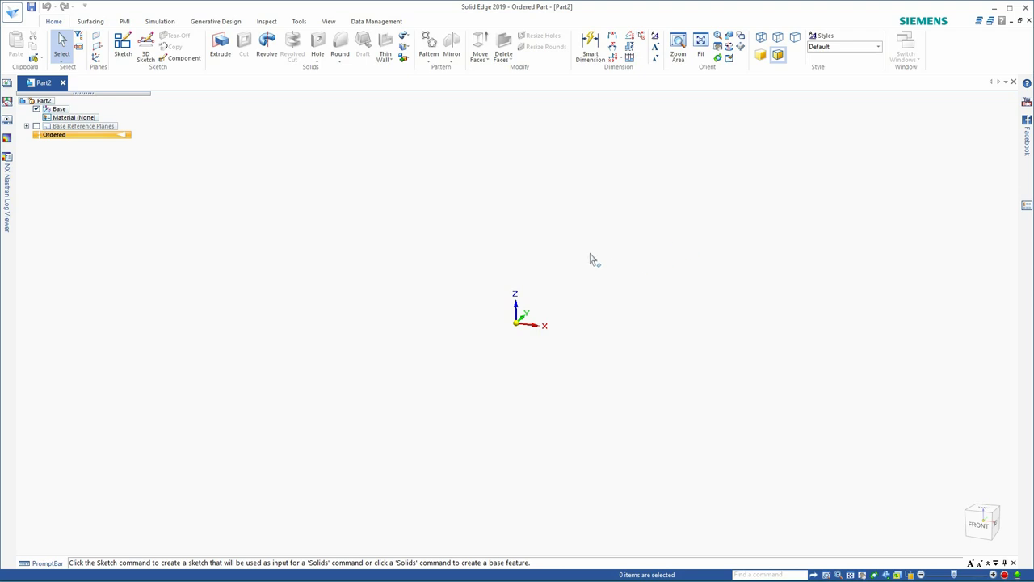
Part Copy the NX file customer_part-A.prt from Authority_Vault into Part2 as a design body
left_click(35, 59)
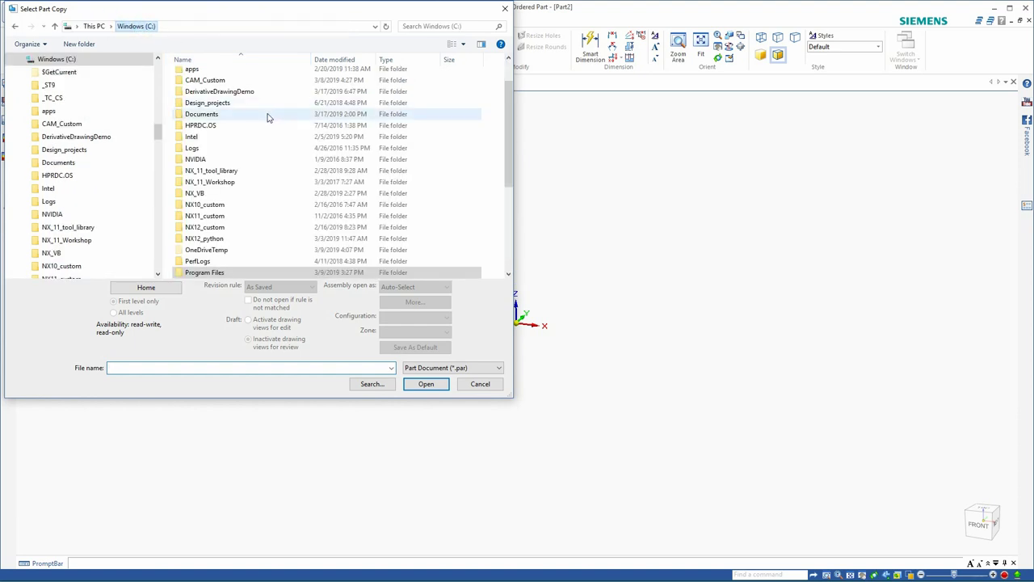
double_click(209, 98)
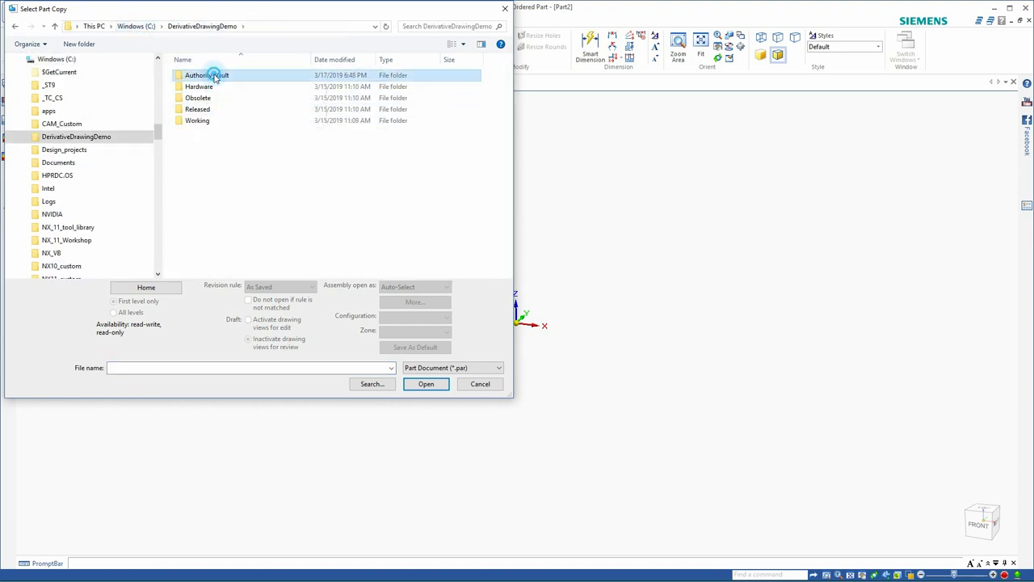
double_click(207, 75)
left_click(426, 368)
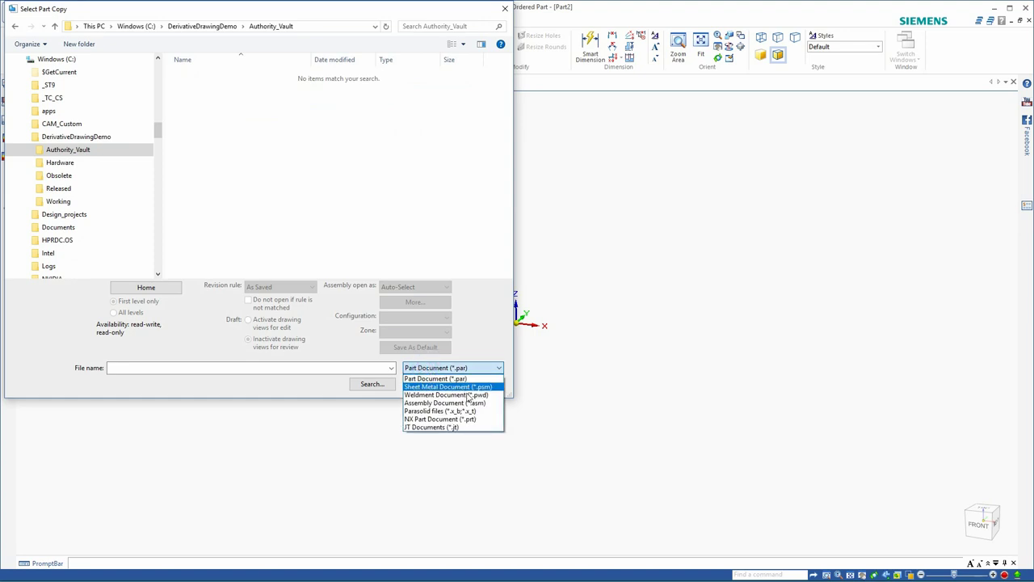
left_click(468, 420)
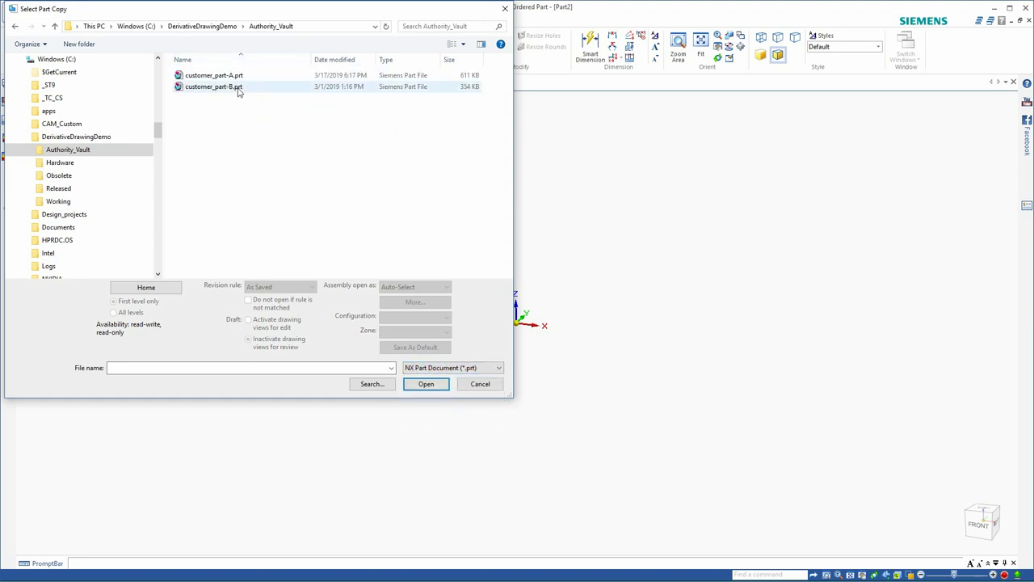
left_click(227, 76)
left_click(426, 384)
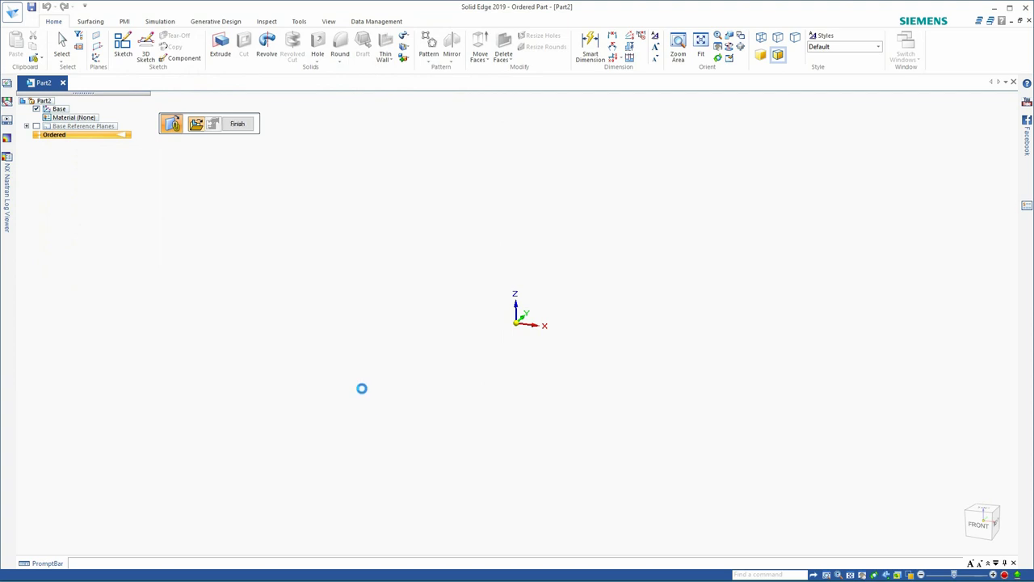
left_click(859, 265)
left_click(833, 577)
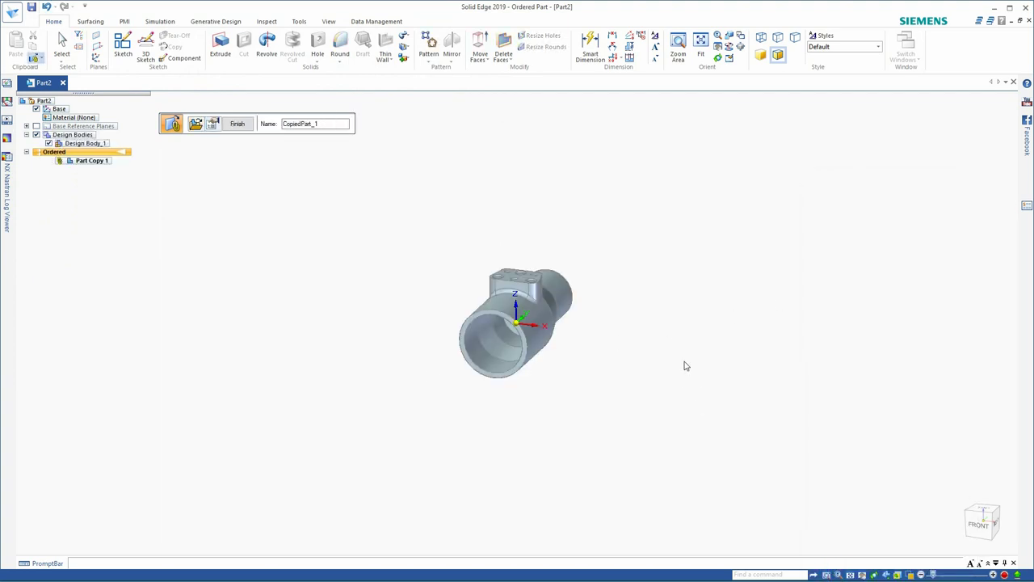
left_click(236, 124)
middle_click_drag(582, 178, 564, 252)
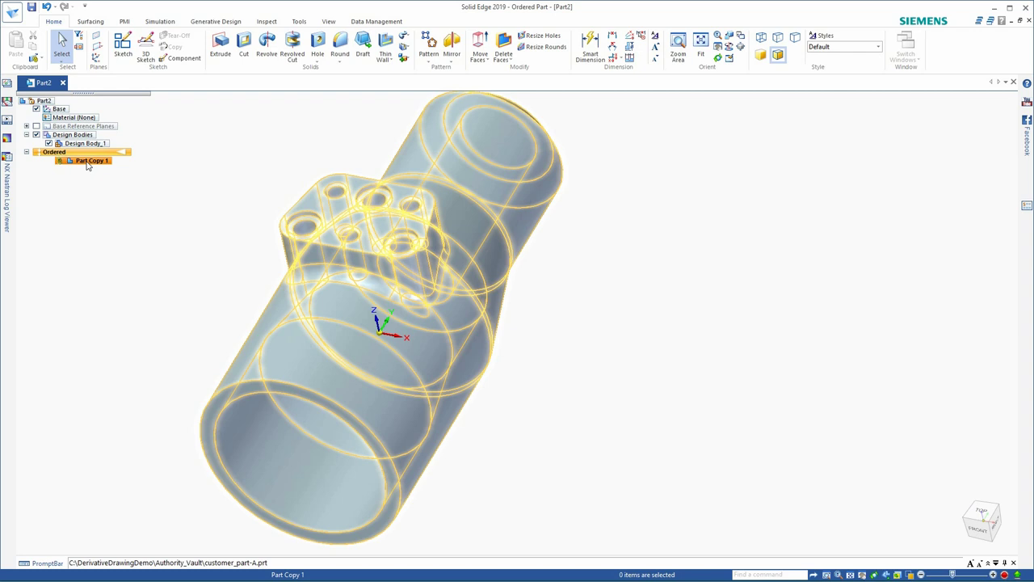
key("ctrl+f")
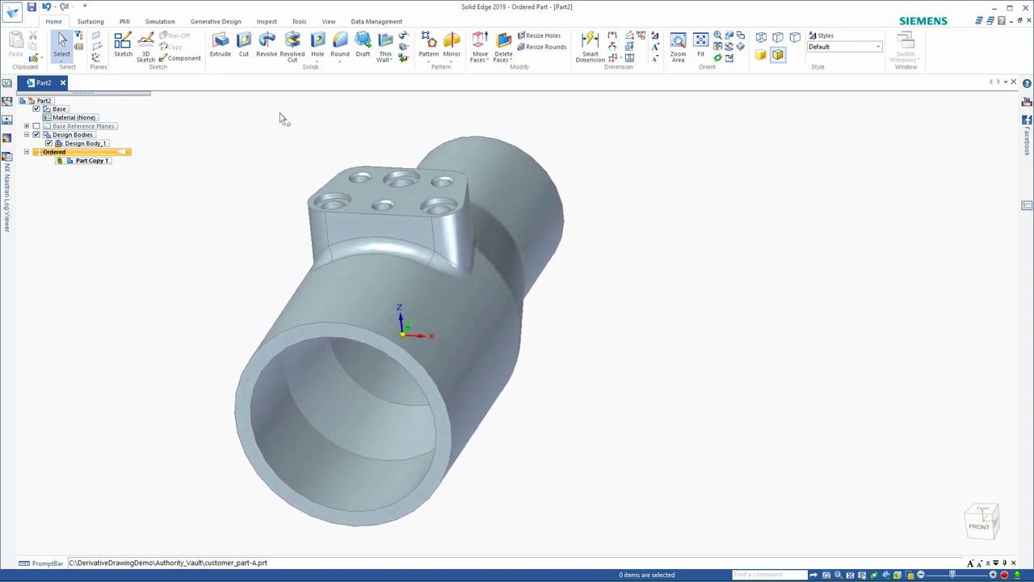
Delete the six holes on the boss top, three bottom-row and three top-row, as one Delete Hole feature
left_click(510, 61)
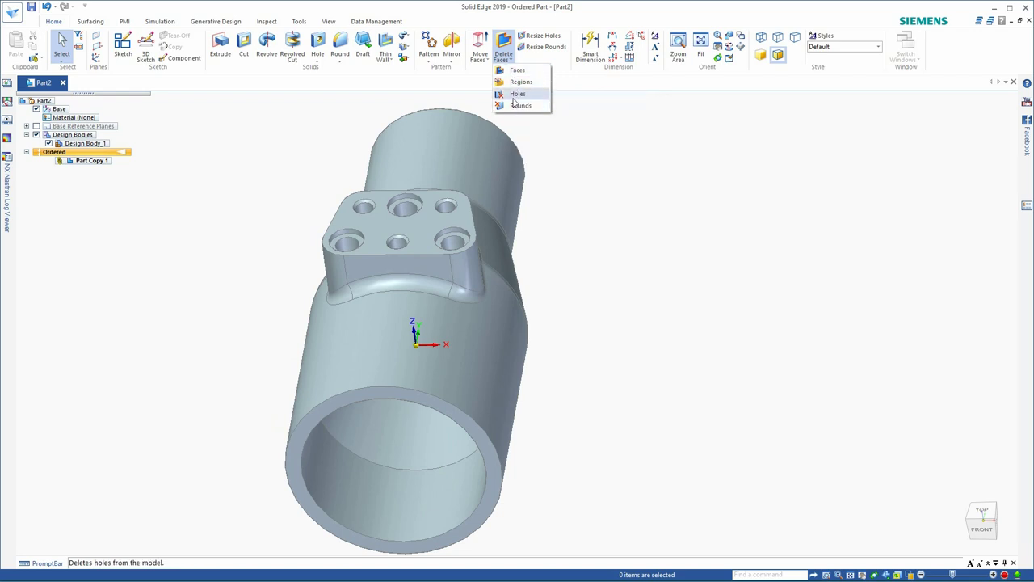
left_click(519, 95)
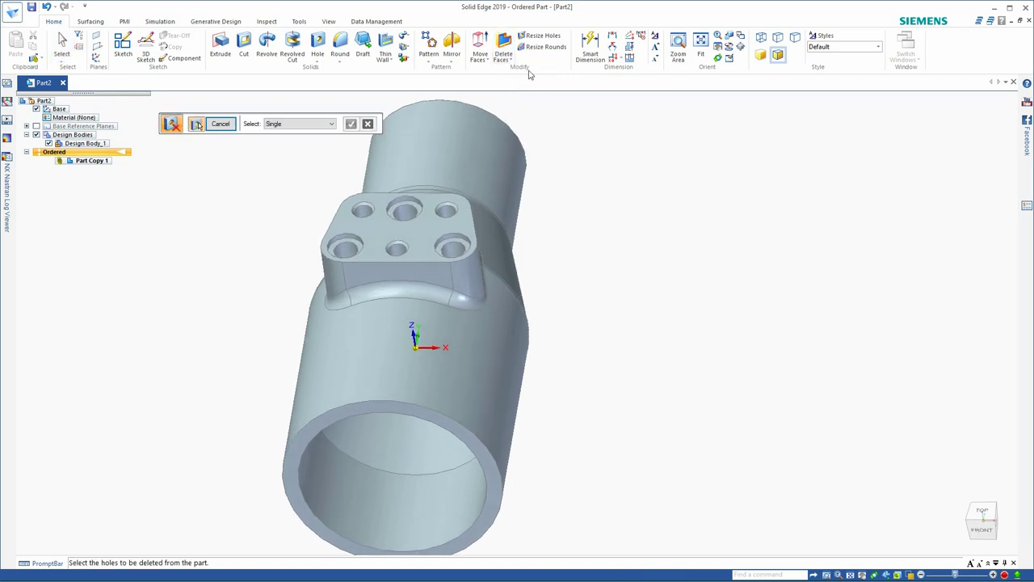
left_click(509, 61)
left_click(519, 96)
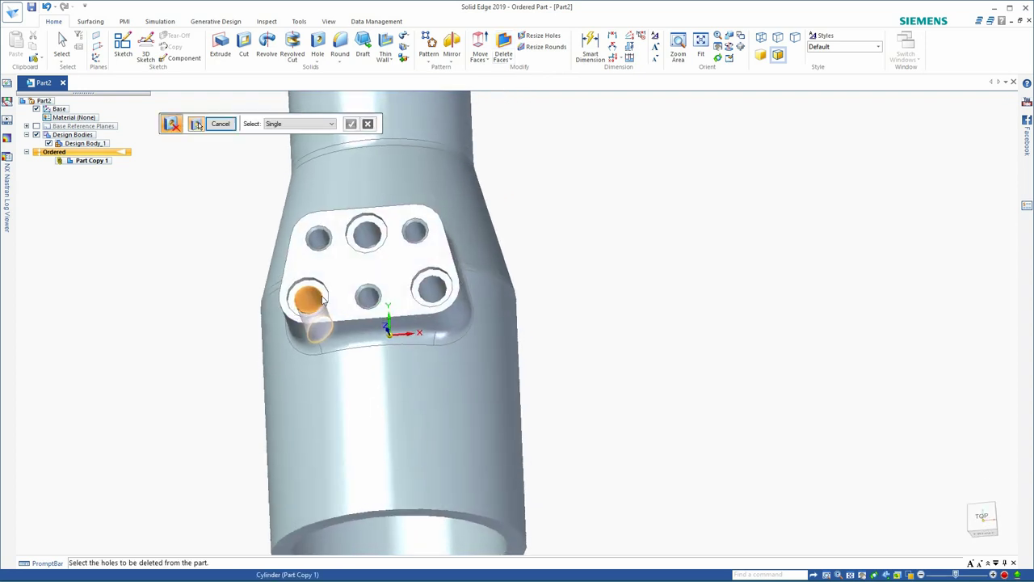
left_click(315, 300)
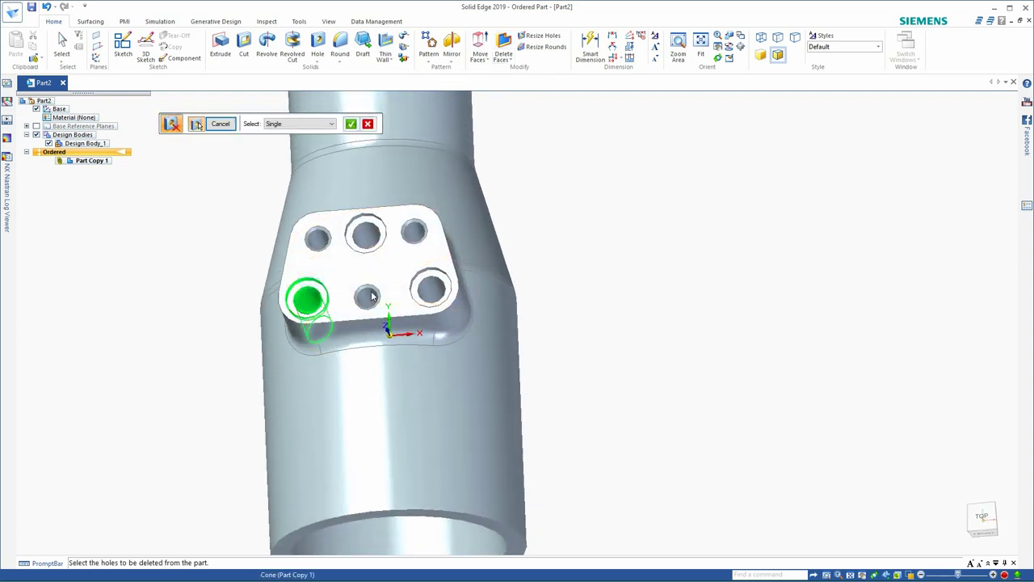
left_click(369, 297)
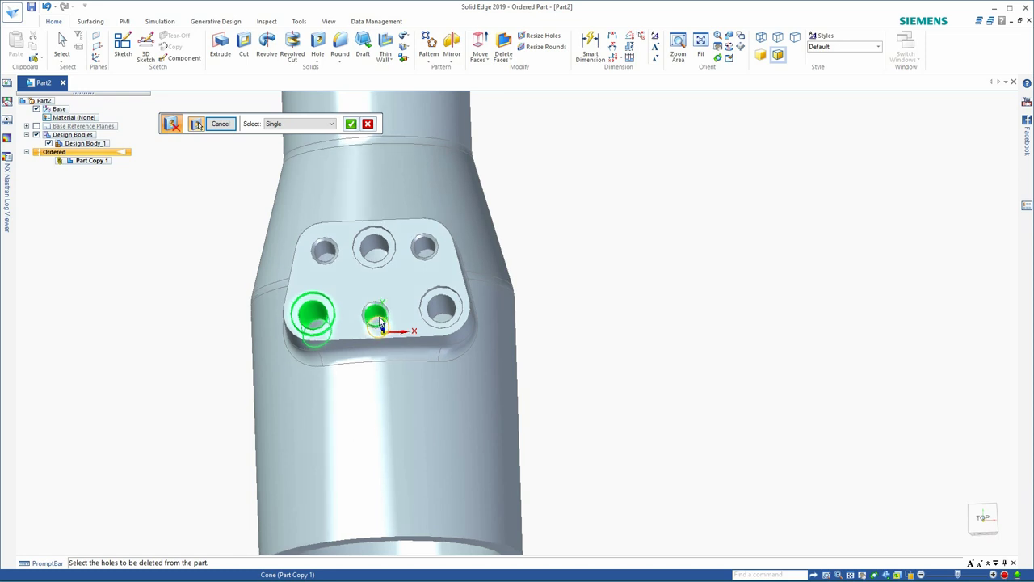
left_click(441, 303)
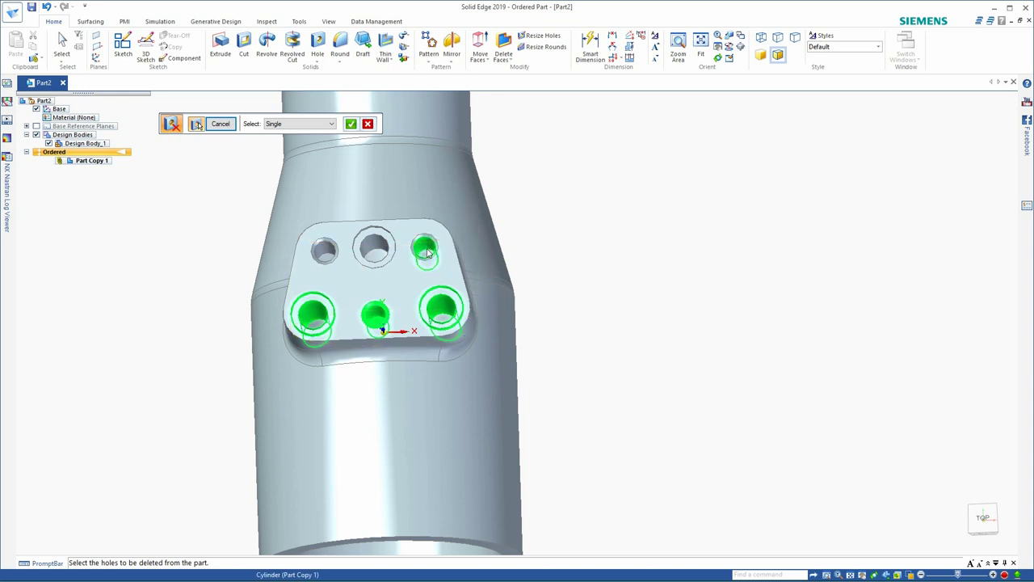
left_click(427, 252)
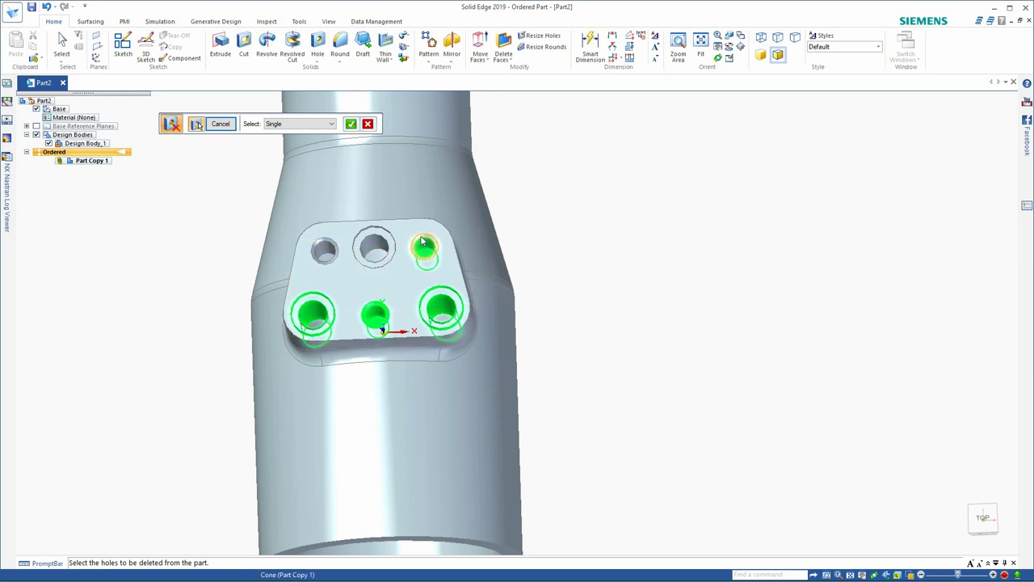
left_click(373, 252)
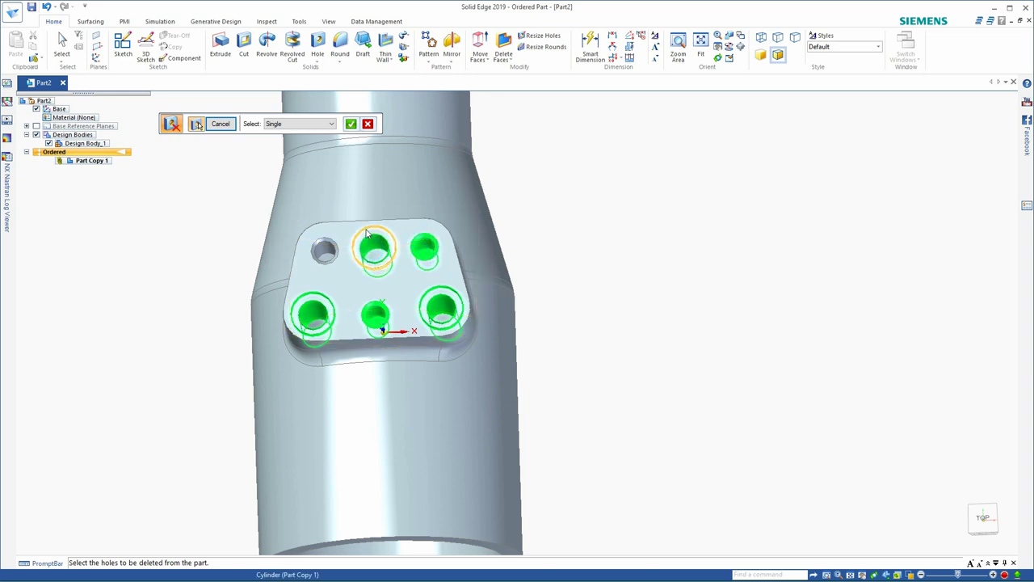
left_click(325, 257)
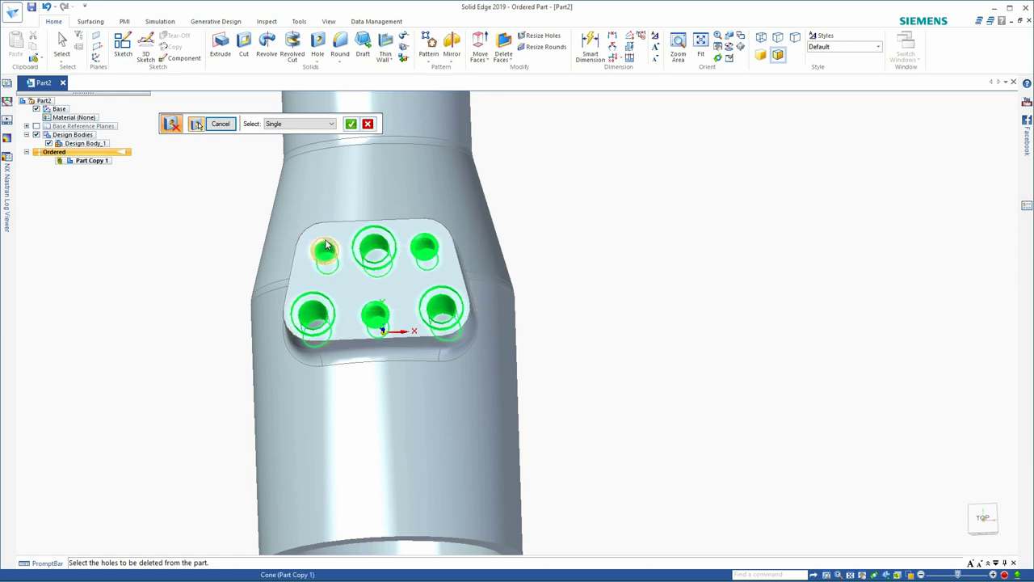
left_click(350, 124)
key("ctrl+i")
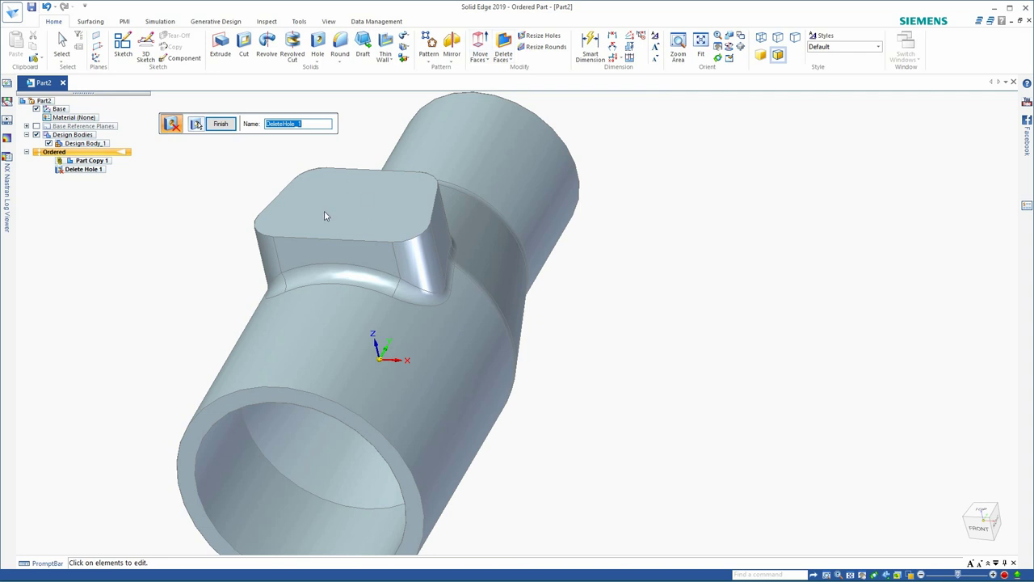
Move the boss top face up by 0.05 in
left_click(220, 124)
left_click(480, 46)
left_click(314, 216)
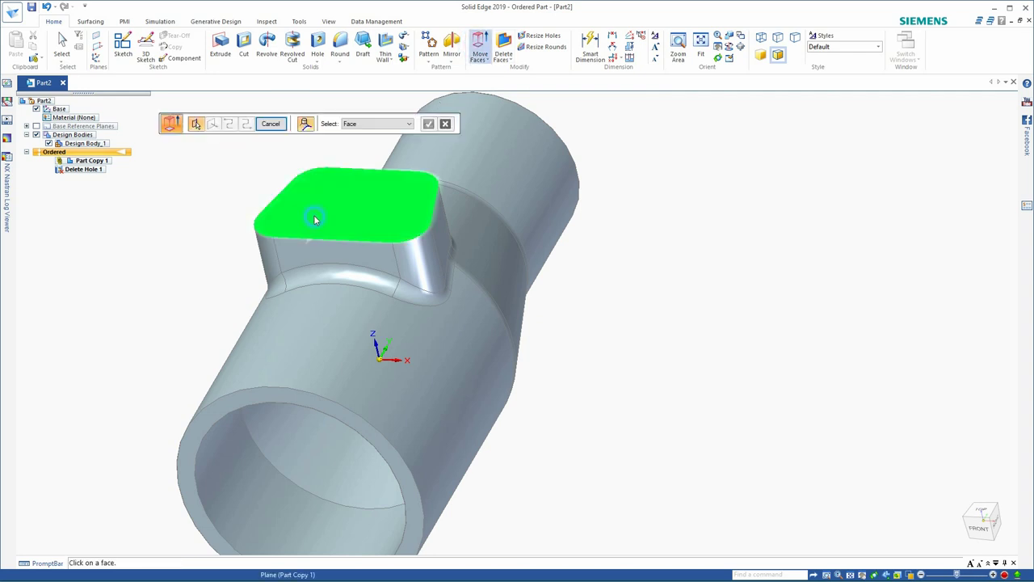
right_click(255, 186)
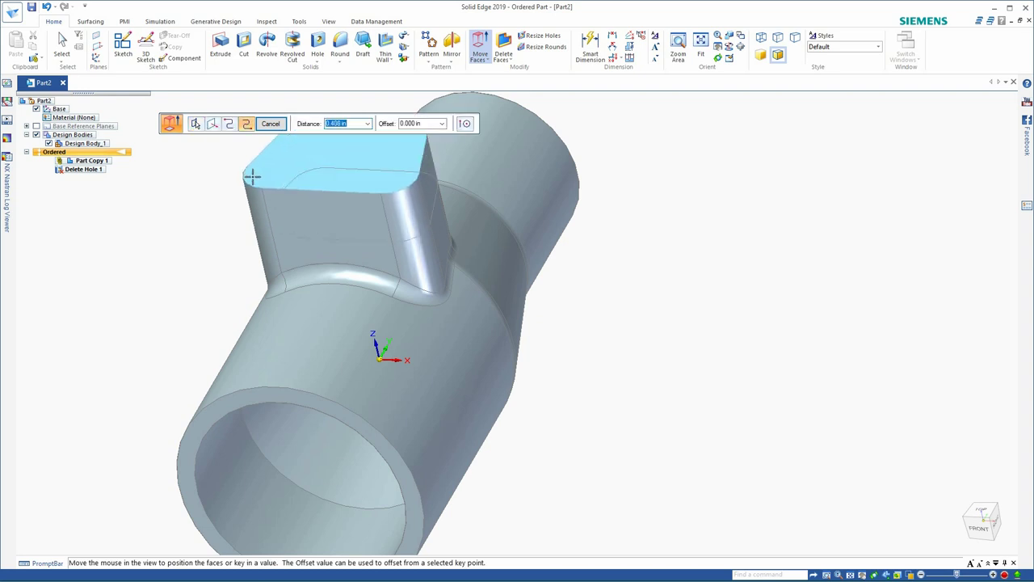
type("0.05")
key("Return")
left_click(248, 160)
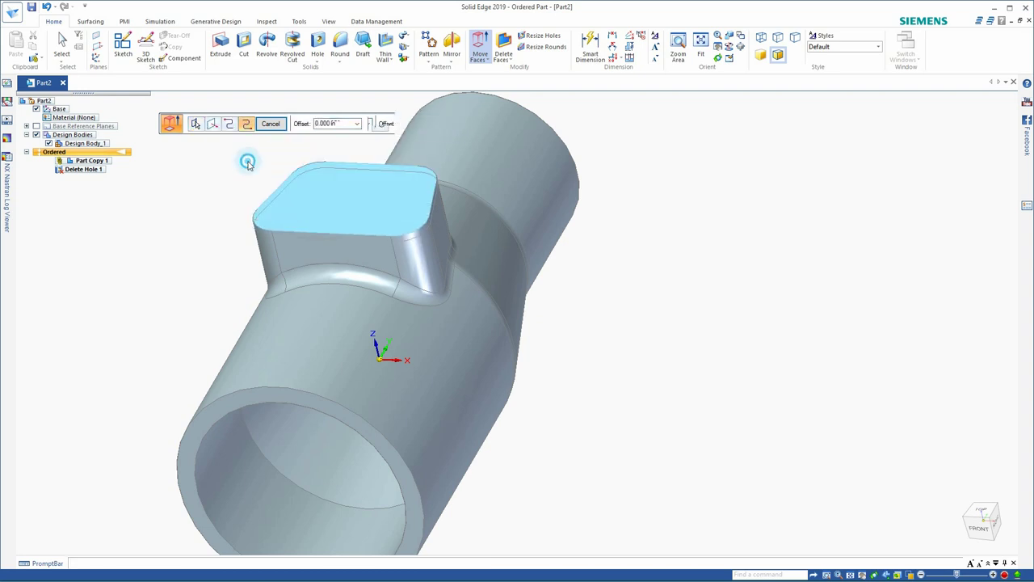
left_click(272, 119)
Round the boss top edge chain with a 0.04 in radius
left_click(339, 48)
left_click(291, 235)
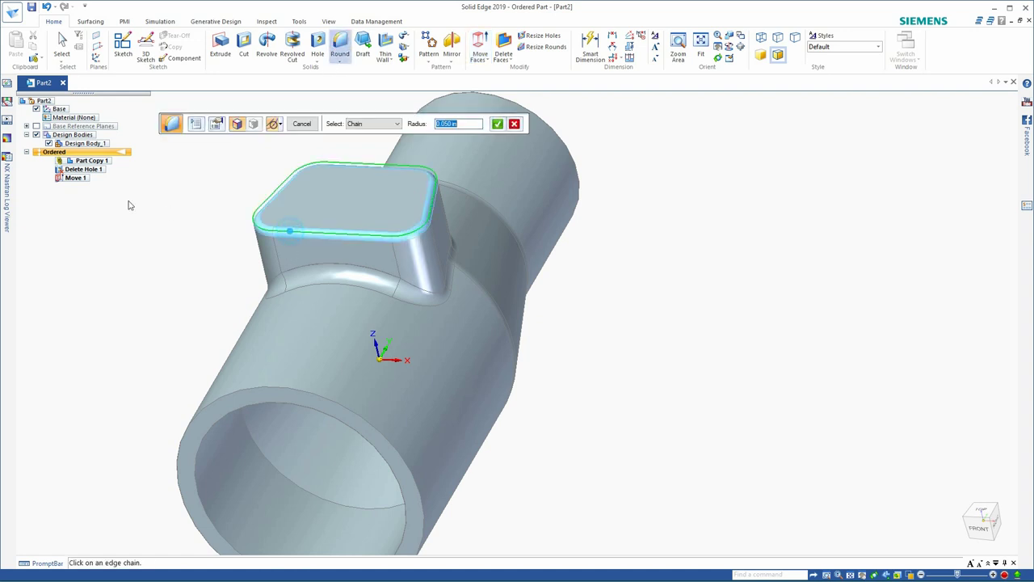
type(".04")
key("Return")
left_click(302, 124)
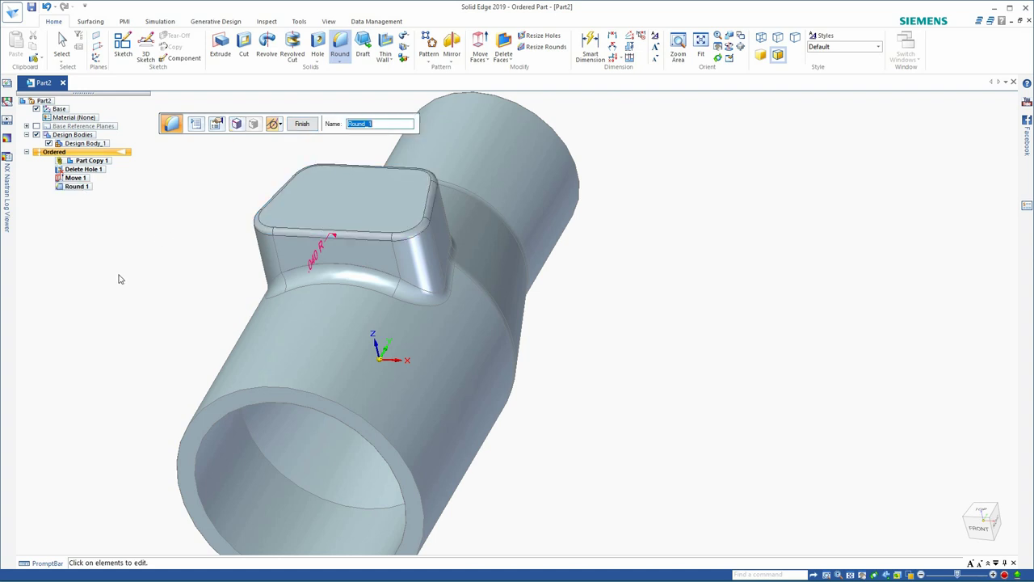
key("ctrl+f")
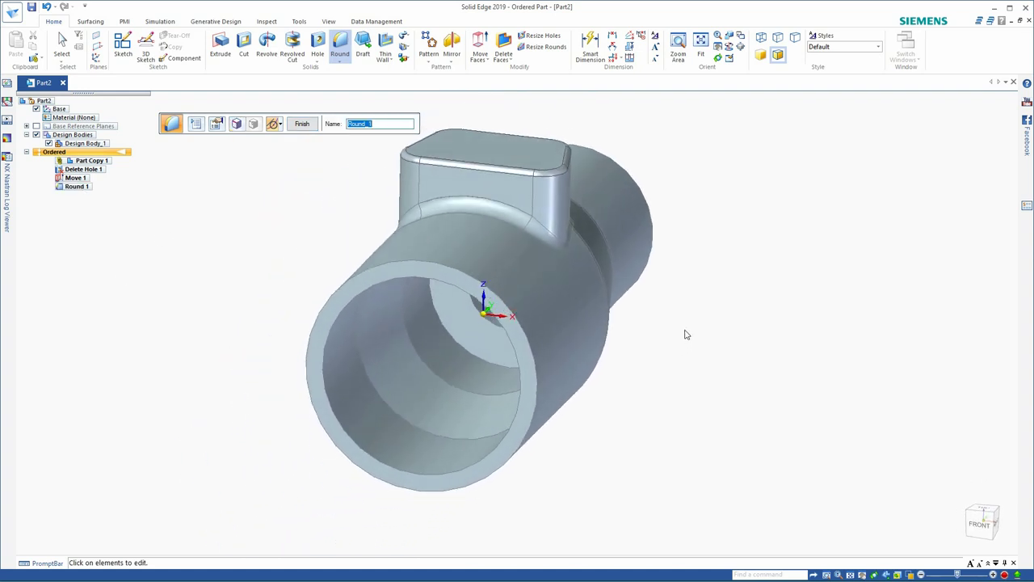
Save the top orientation as PMI model view 'top' and lock the annotation plane to the part face
key("ctrl+i")
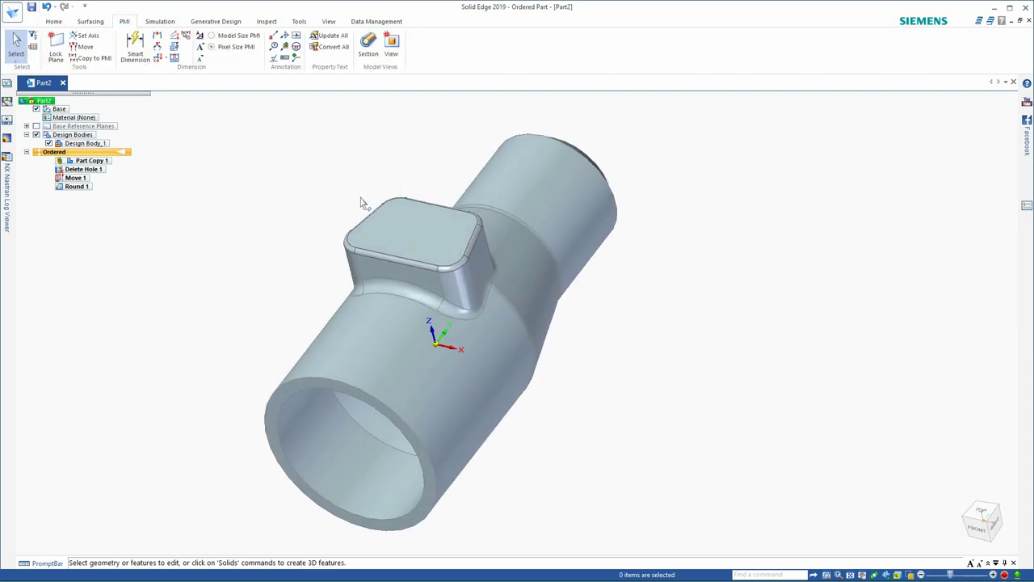
middle_click_drag(362, 203, 258, 180)
left_click(984, 521)
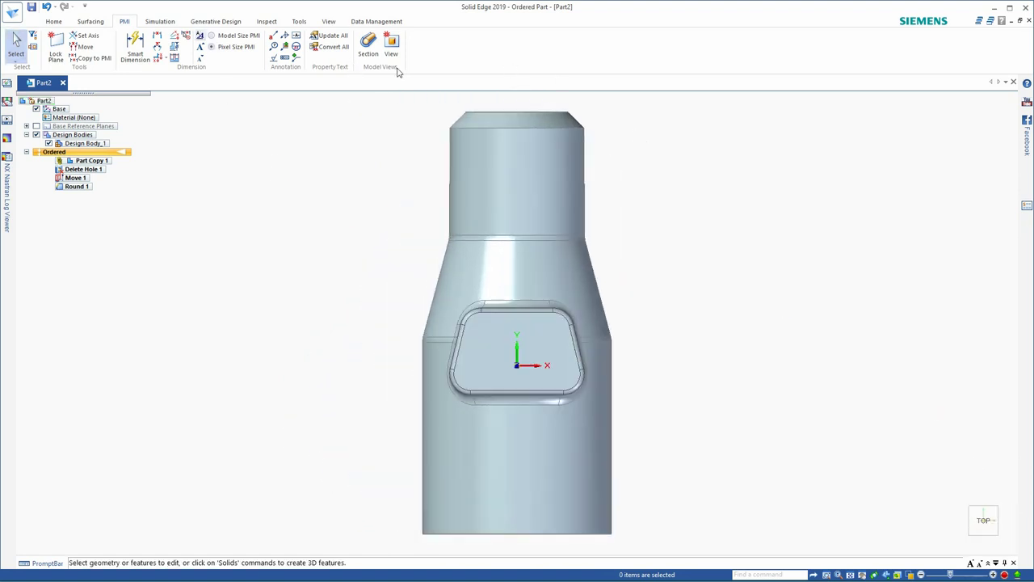
left_click(390, 42)
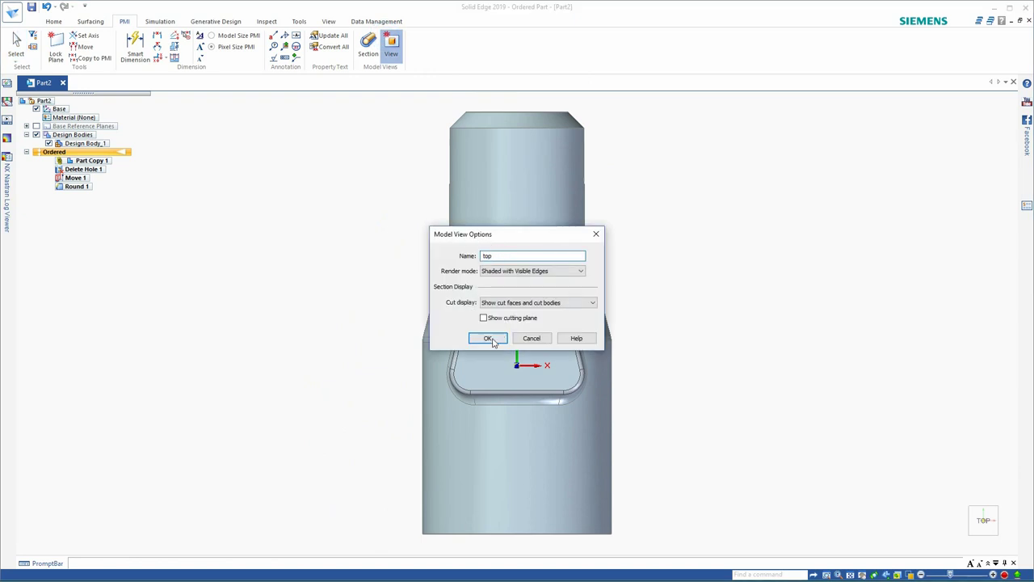
left_click(489, 337)
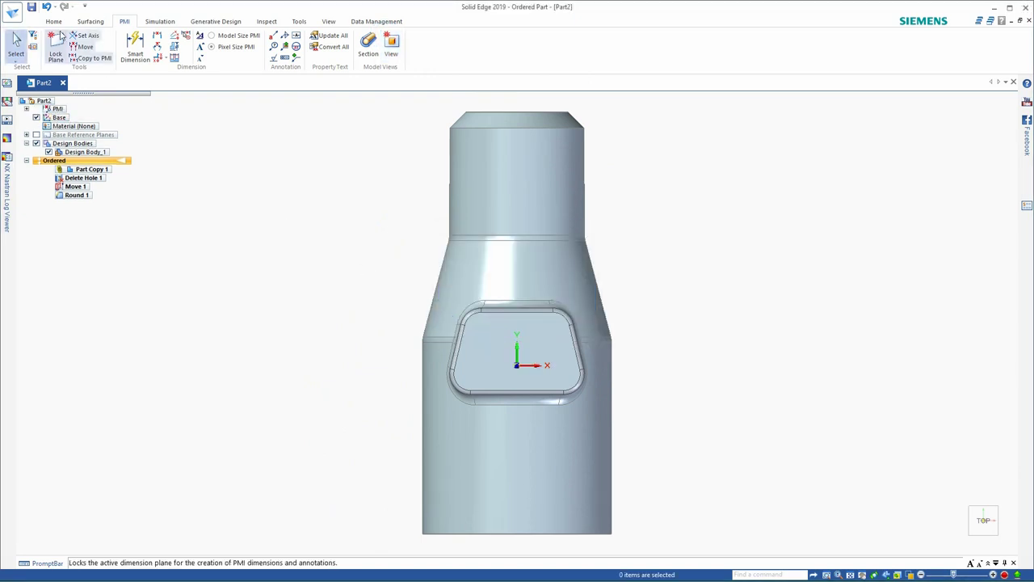
left_click(55, 47)
left_click(491, 352)
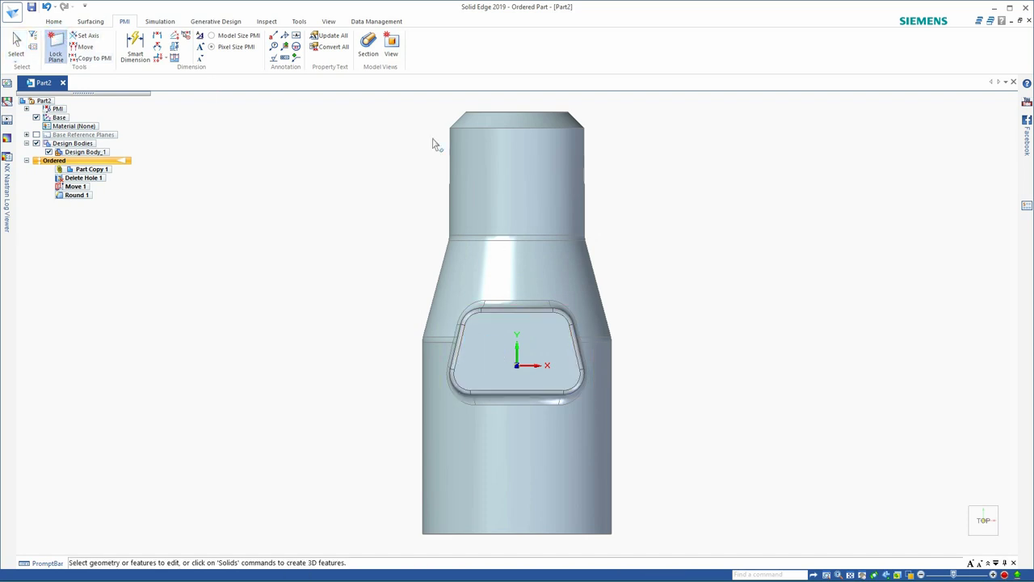
Dimension the pocket top at 2.150 and the overall height at 4.014 from the bottom edge
left_click(135, 47)
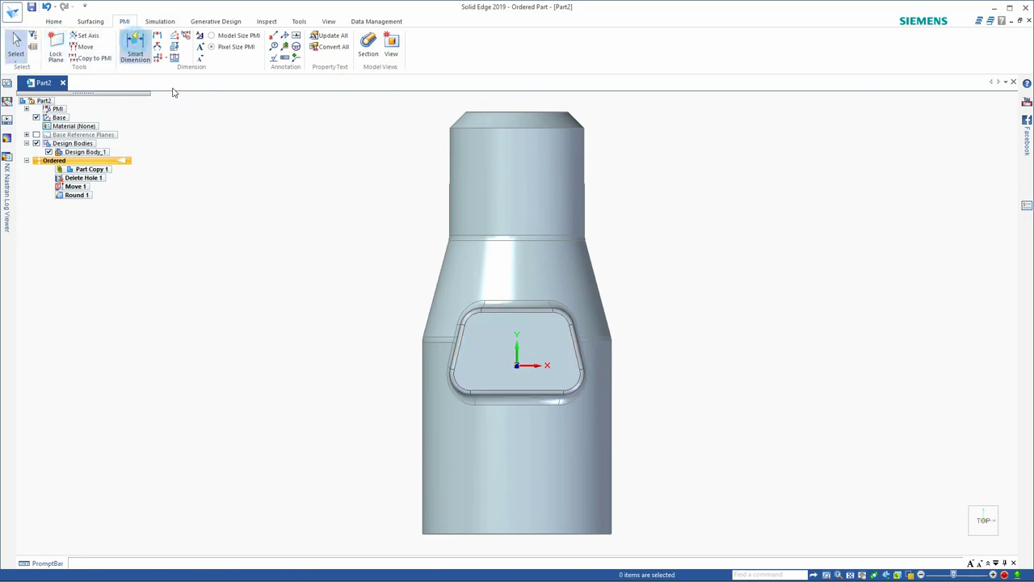
left_click(449, 534)
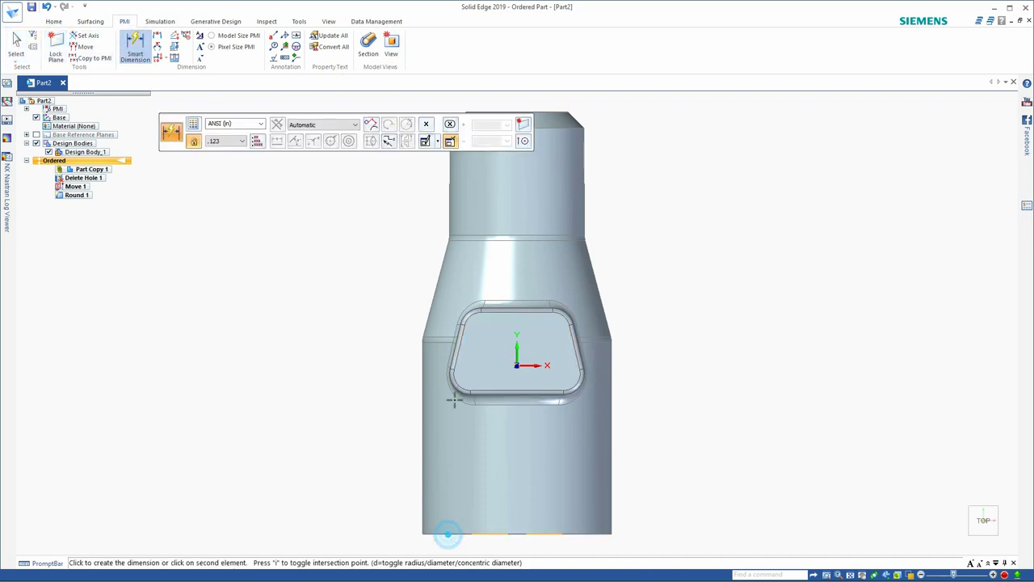
left_click(496, 306)
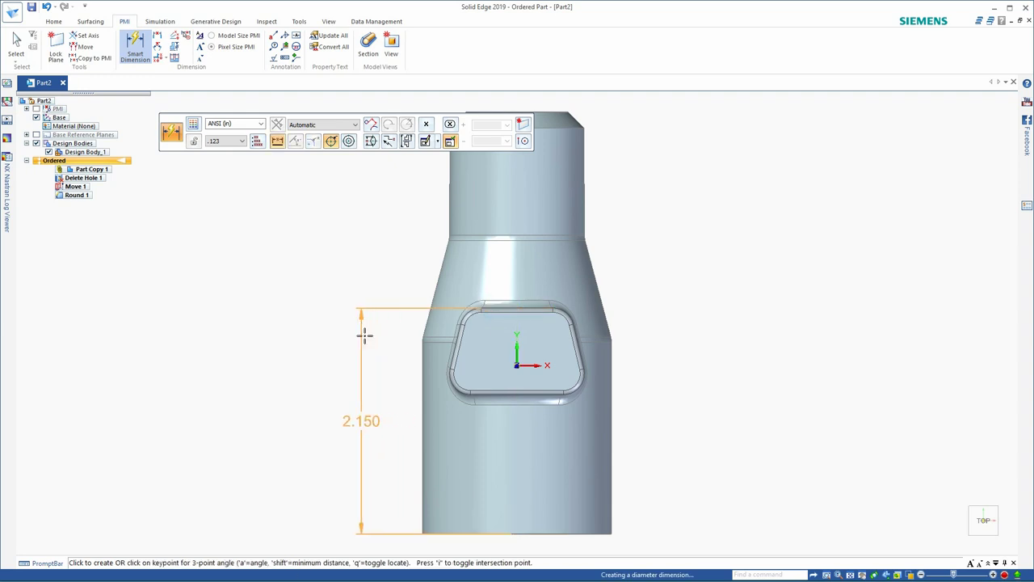
left_click(368, 336)
left_click(484, 533)
left_click(544, 113)
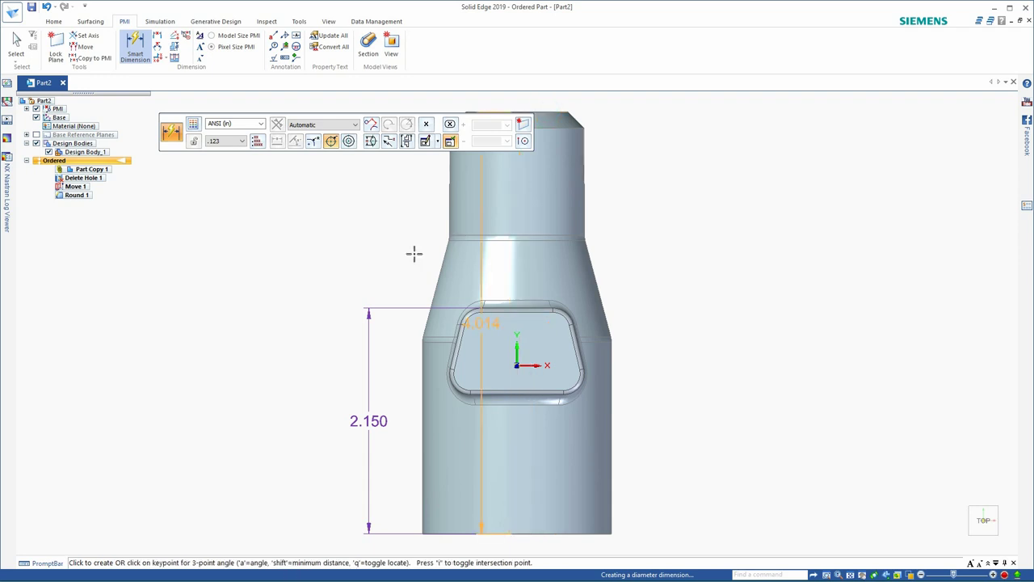
left_click(330, 293)
scroll(642, 432, "down", 3)
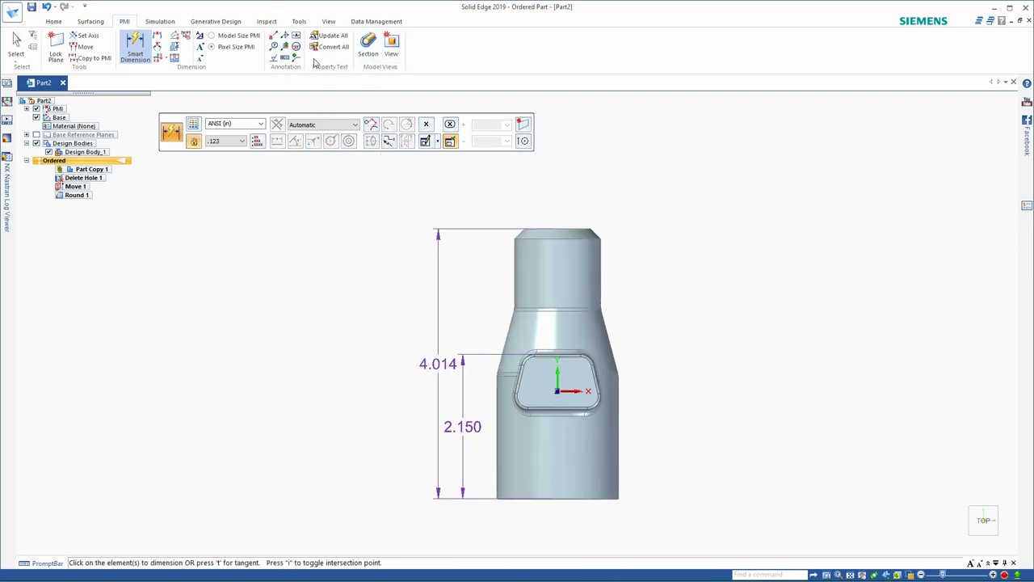
Attach datum frame -B- to the top extension line above the part
left_click(295, 38)
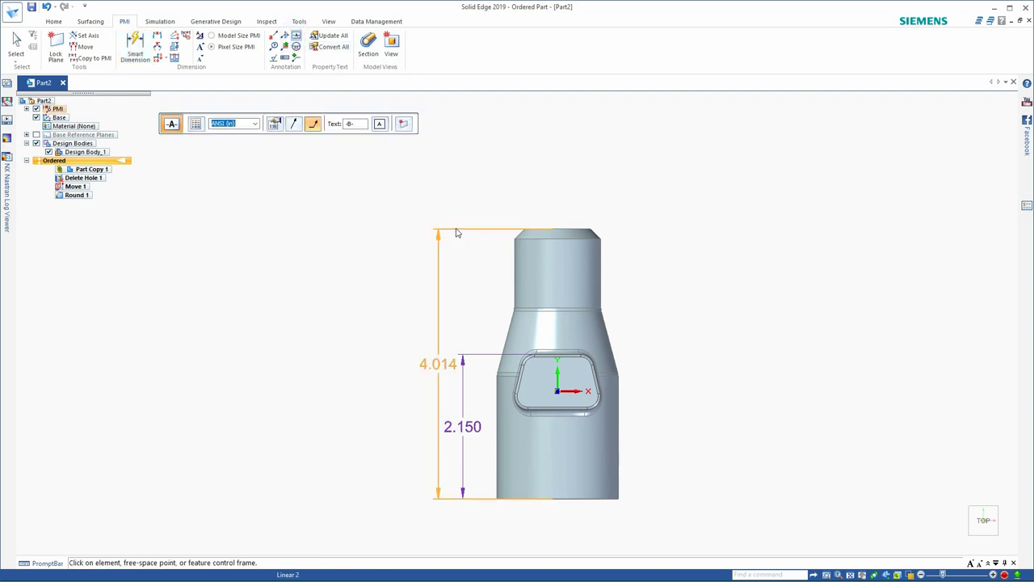
left_click(452, 225)
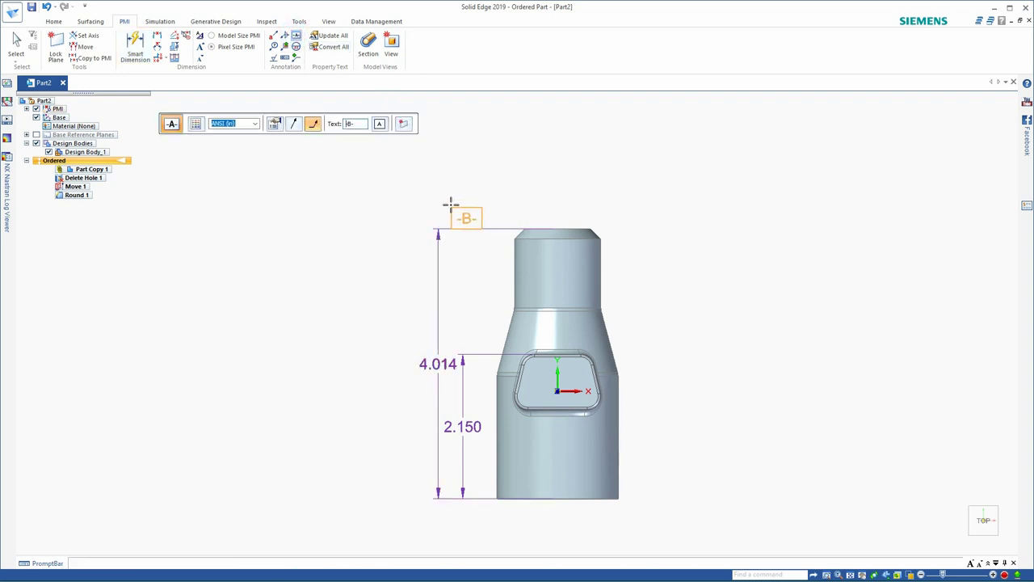
left_click(449, 205)
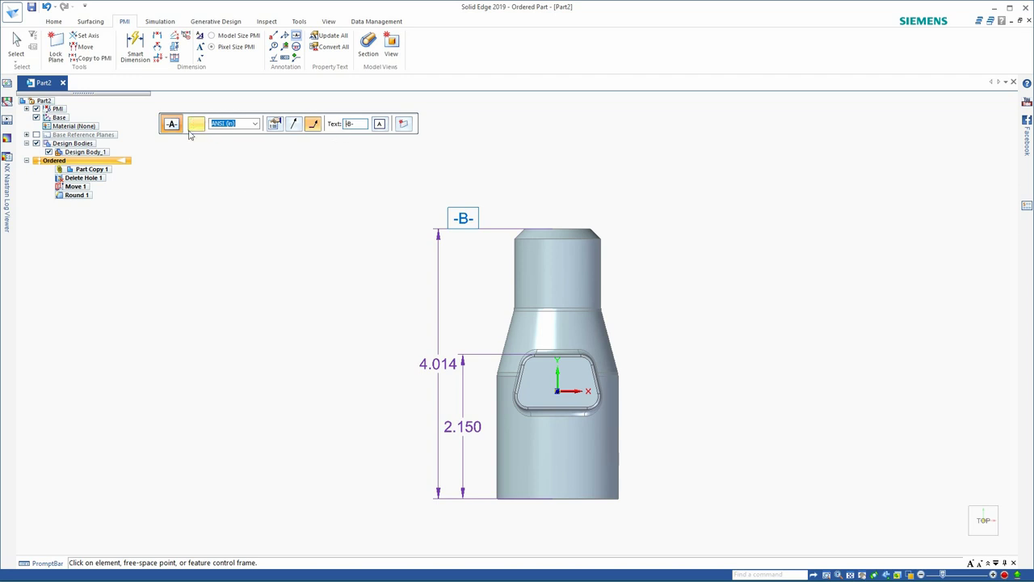
key("Escape")
key("Escape")
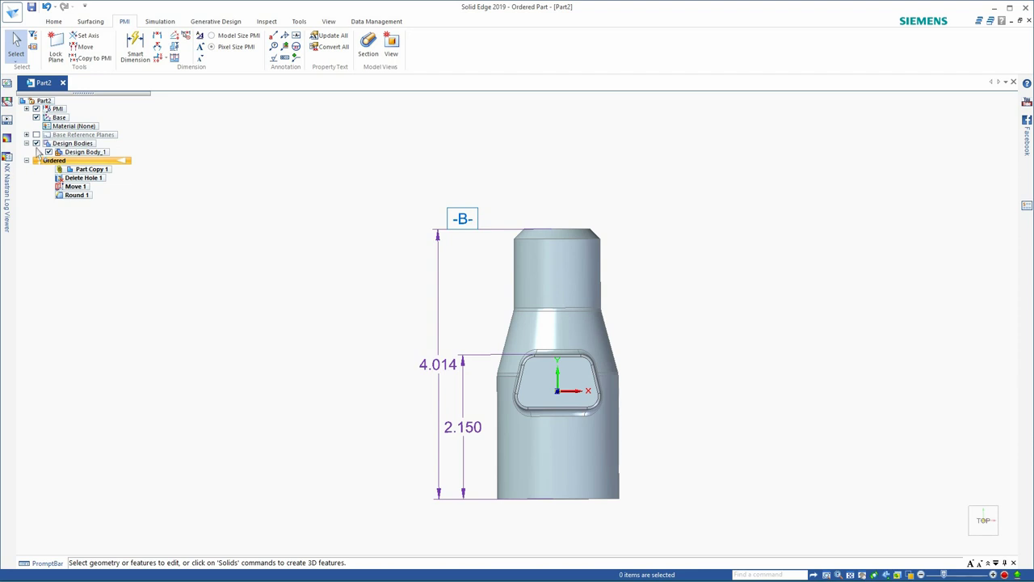
Expand the PMI model views and dimensions in PathFinder and select Linear 1
left_click(27, 109)
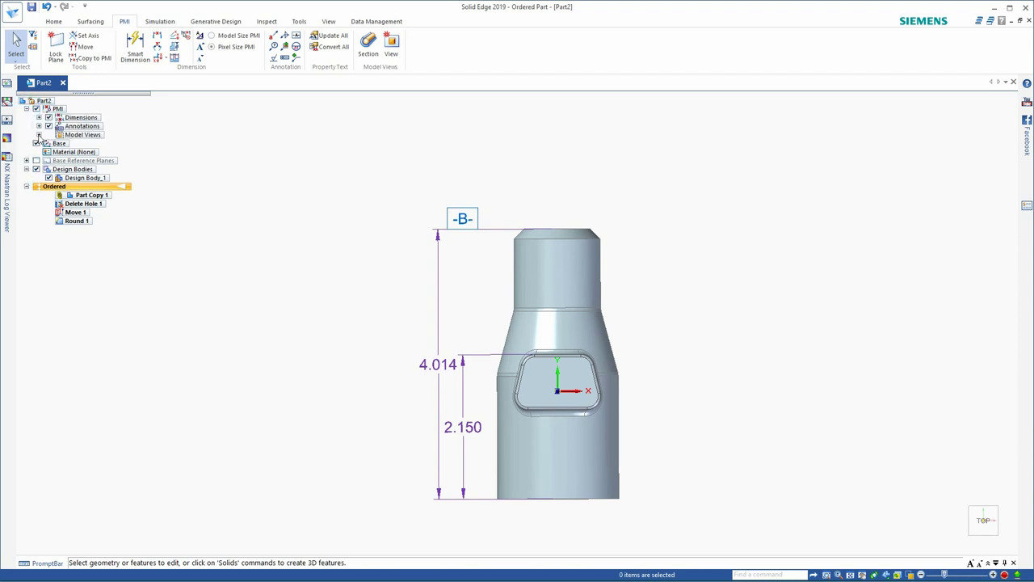
left_click(38, 134)
left_click(39, 117)
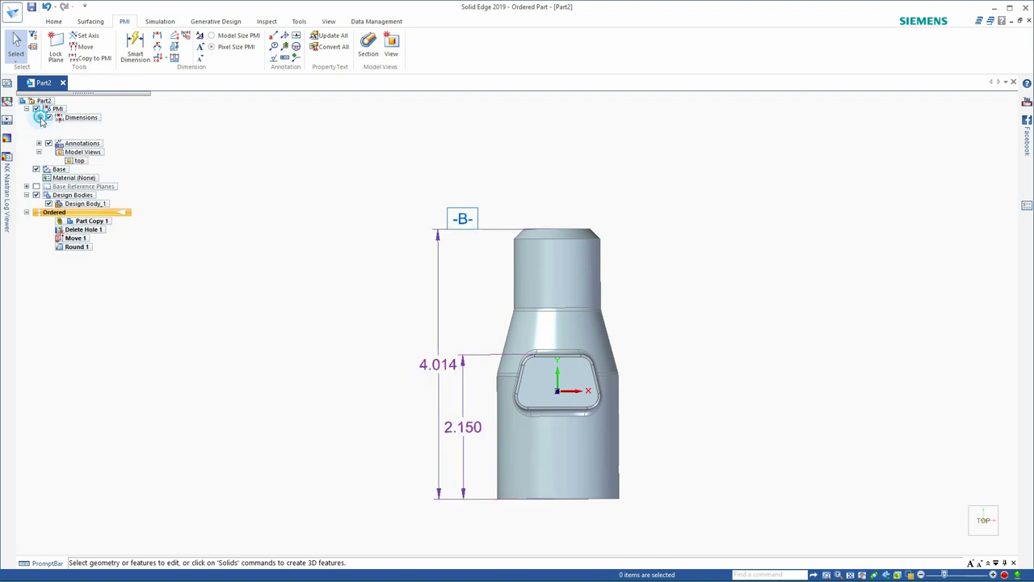
left_click(89, 126)
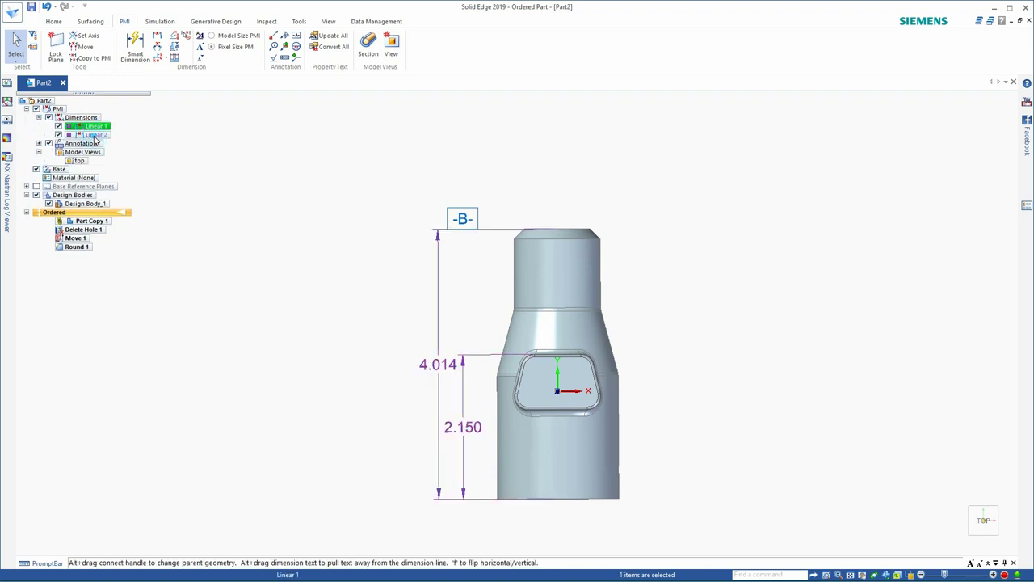
Add Linear 1 and Linear 2 to the 'top' model view
left_click(95, 134, "ctrl")
right_click(93, 135)
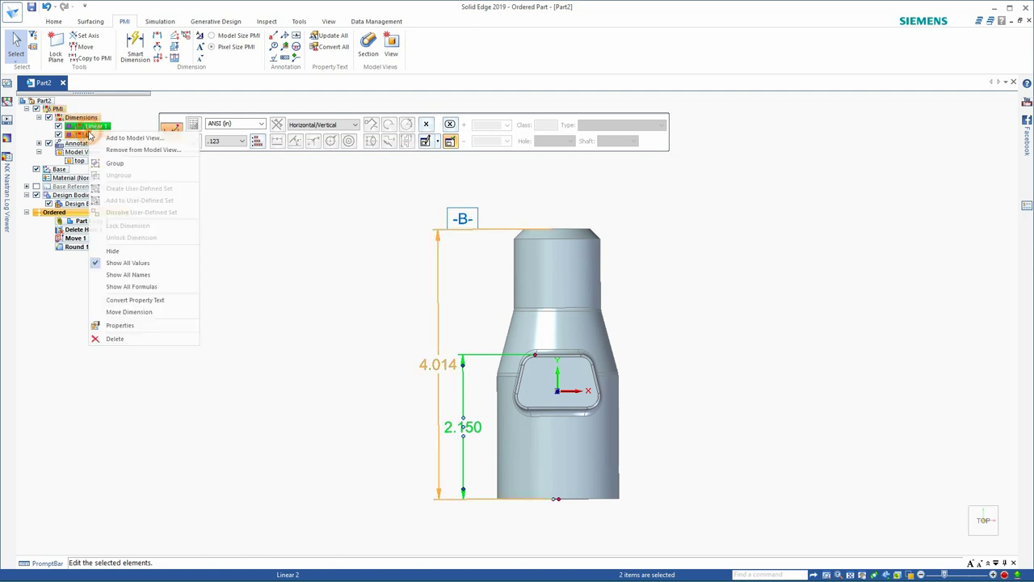
left_click(136, 138)
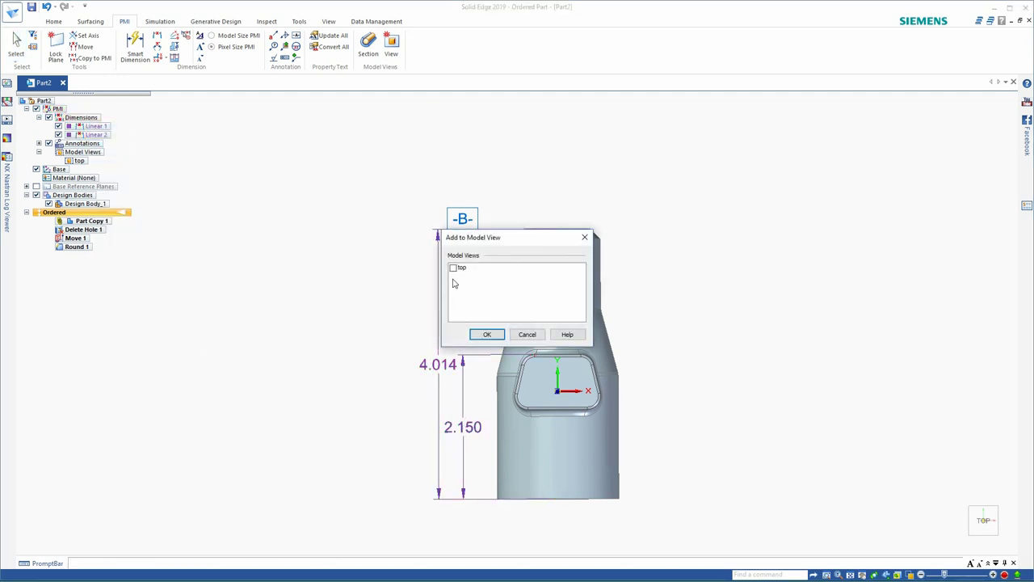
left_click(455, 267)
left_click(487, 333)
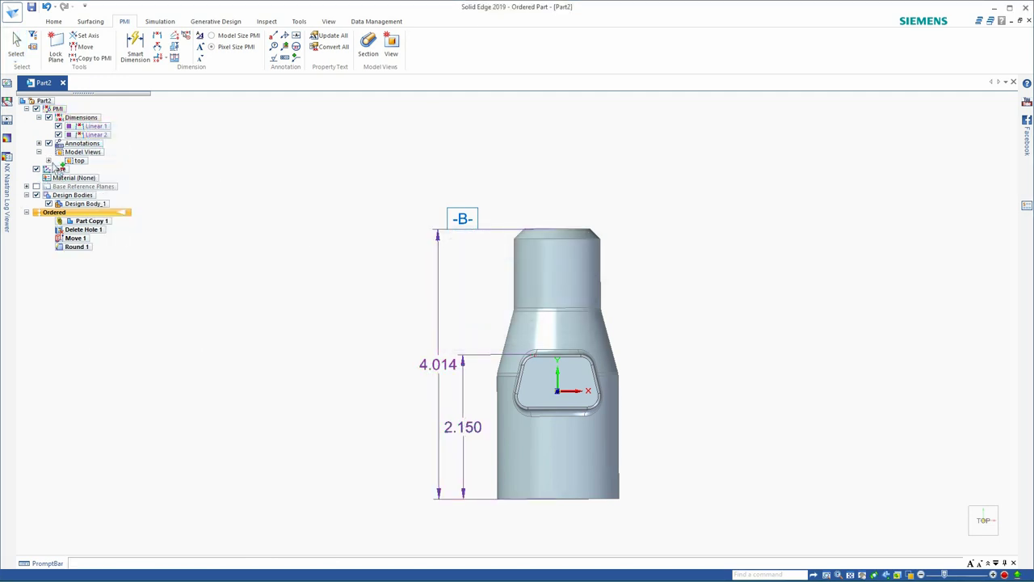
left_click(48, 161)
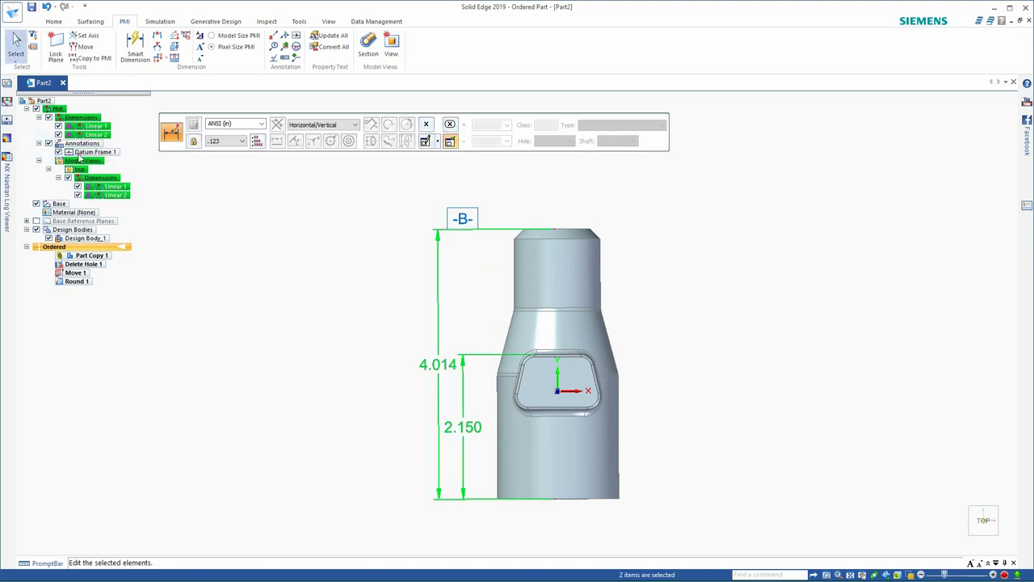
Add Datum Frame 1 to the 'top' model view as well
right_click(79, 157)
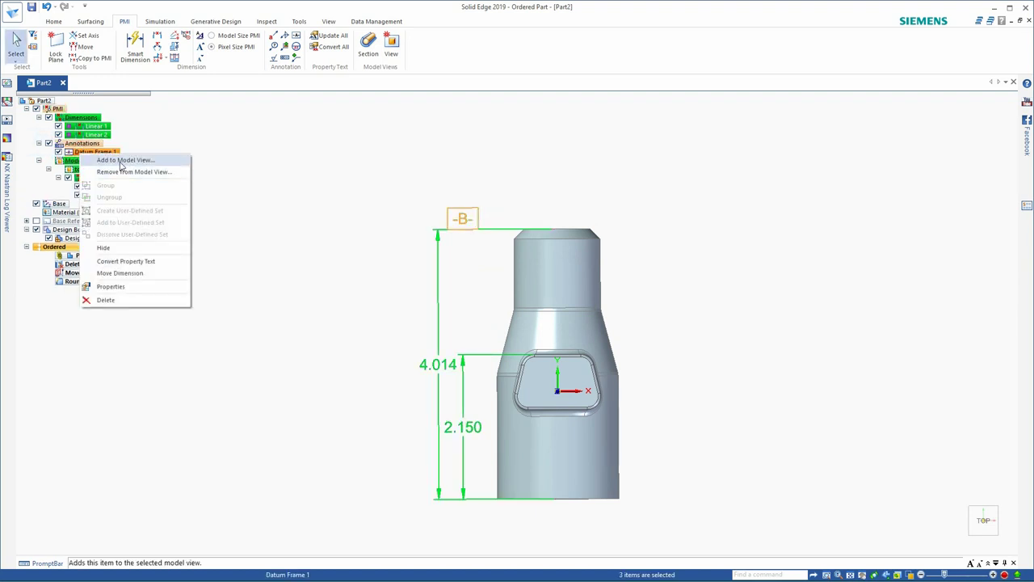
left_click(121, 159)
left_click(454, 267)
left_click(487, 333)
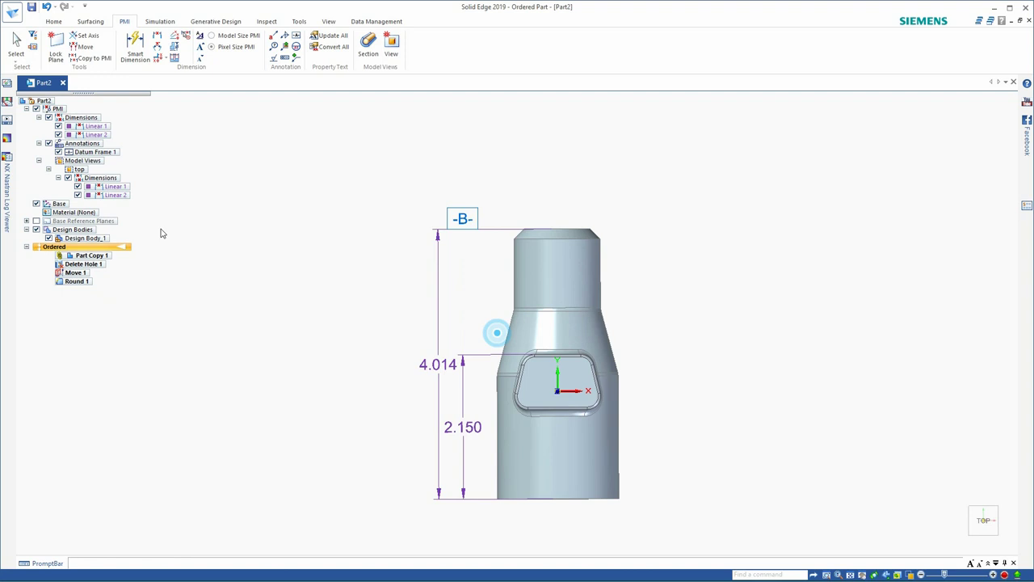
left_click(180, 371)
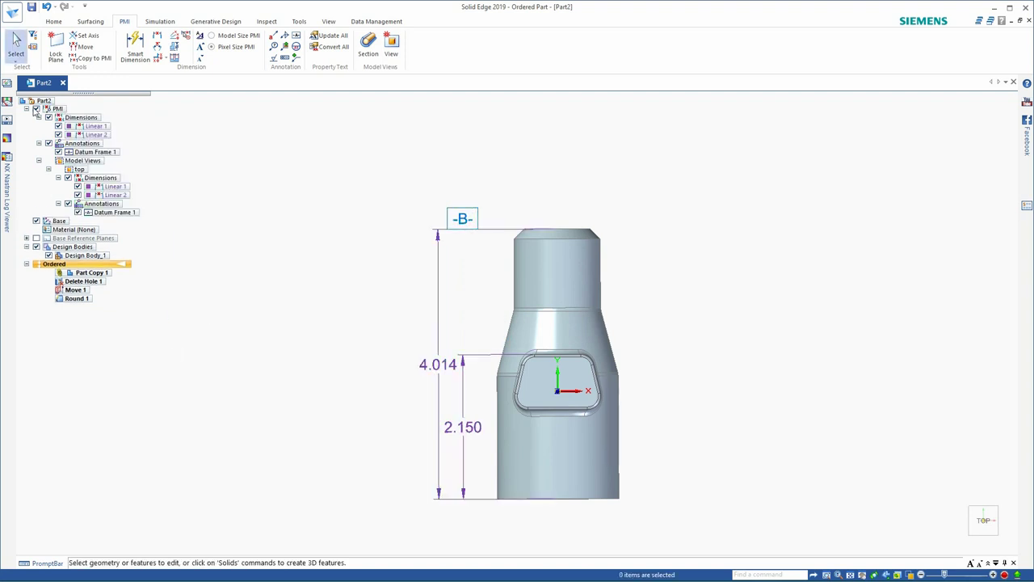
left_click(48, 169)
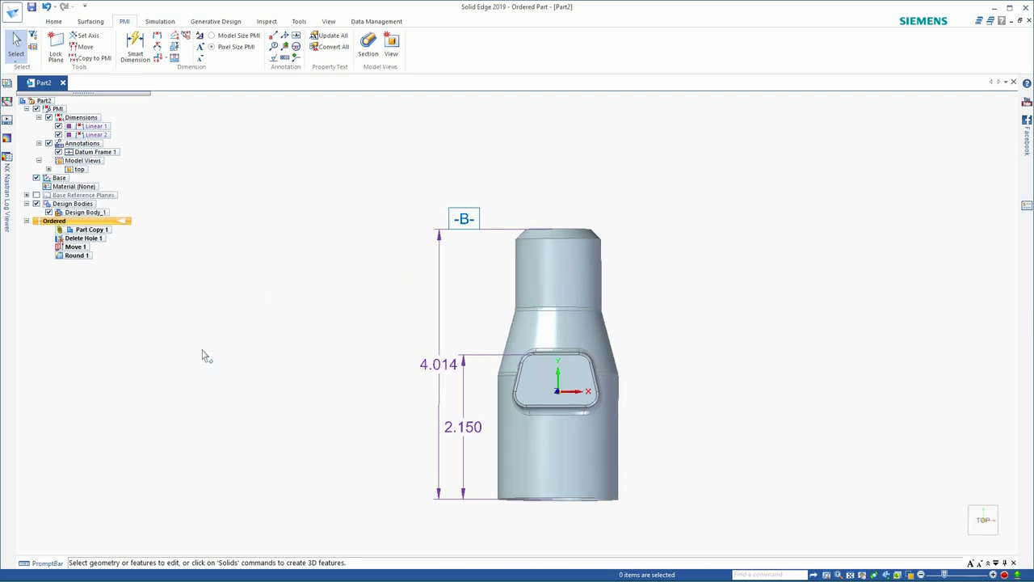
Hide Linear 1 and Linear 2 in the 'top' model view
key("ctrl+i")
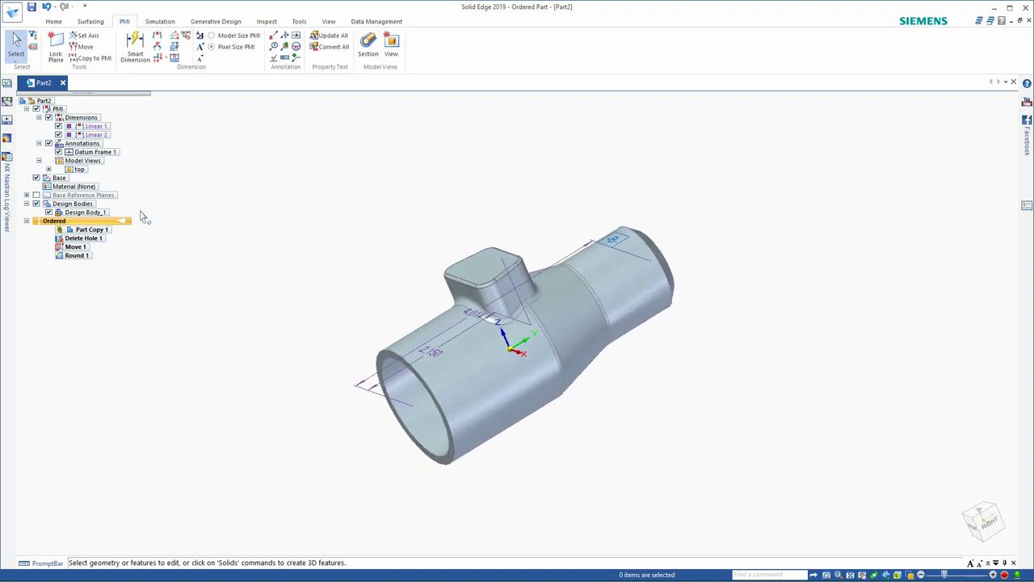
left_click(48, 170)
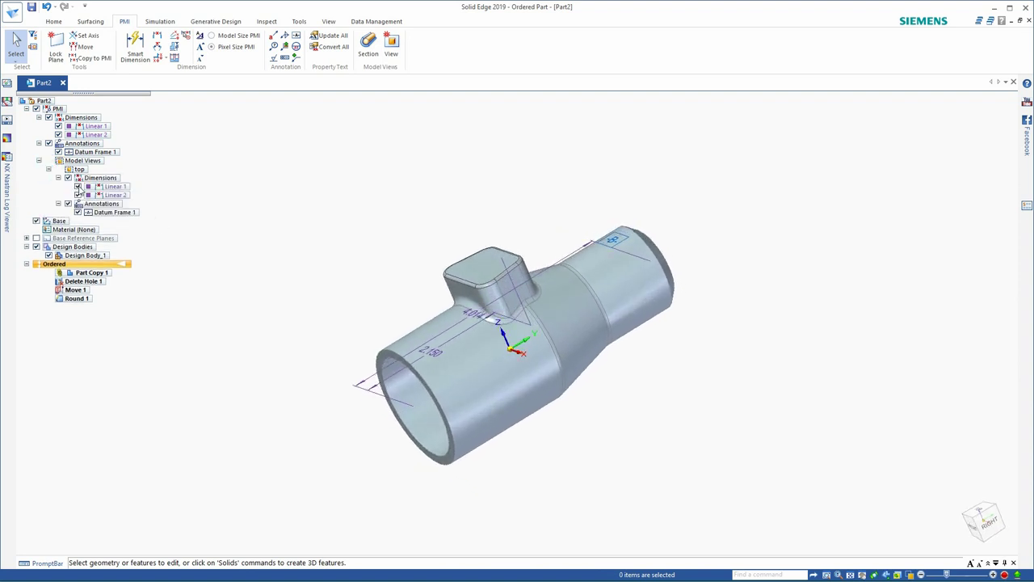
left_click(77, 186)
left_click(77, 195)
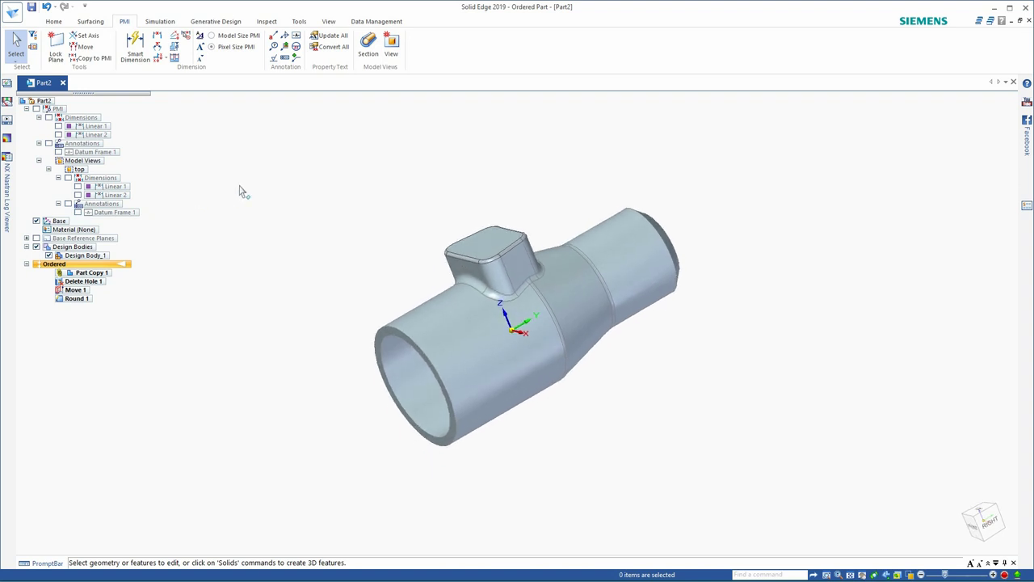
Save the right-side orientation as a new model view named 'right'
left_click(981, 520)
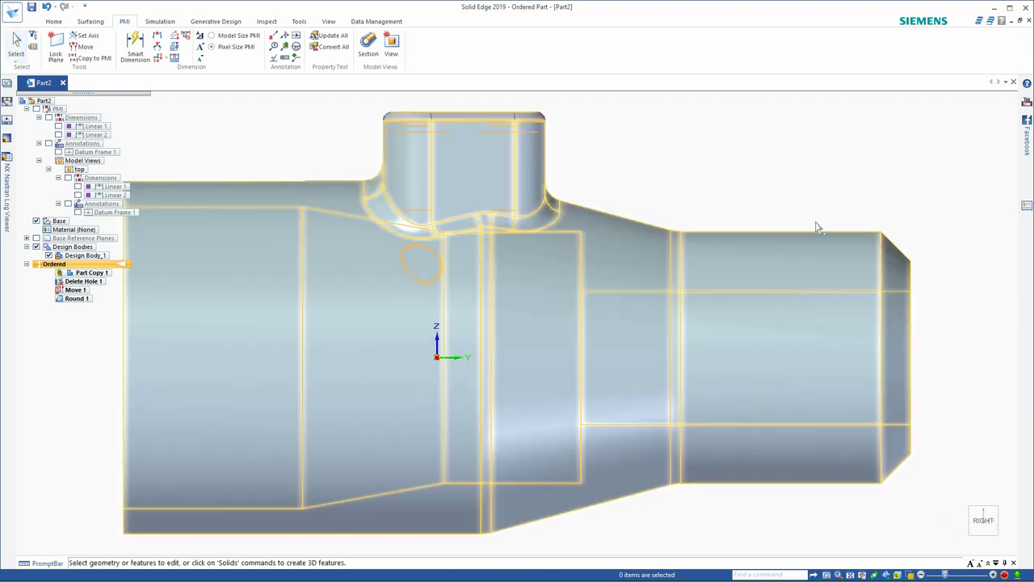
scroll(799, 202, "down", 2)
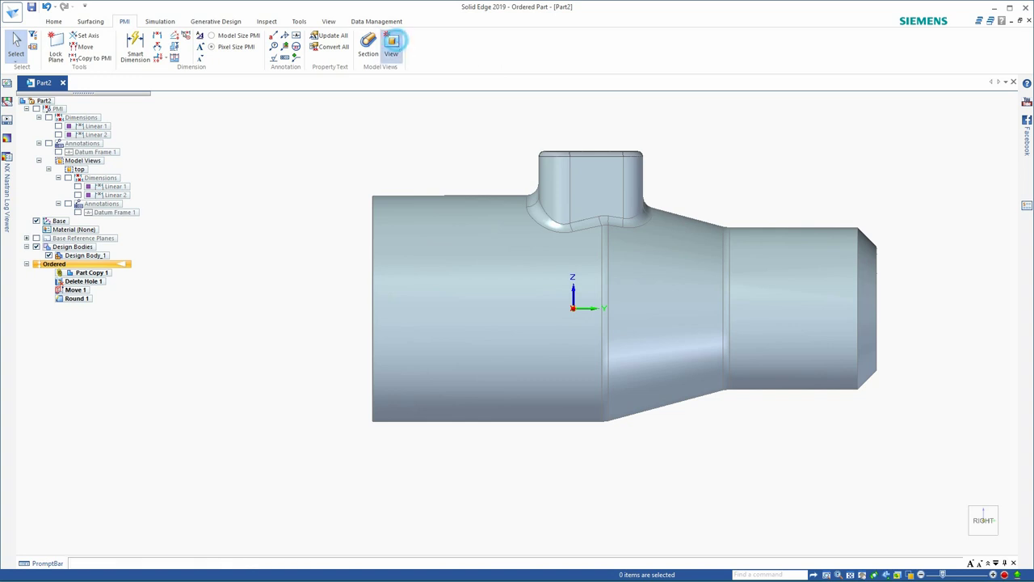
left_click(391, 44)
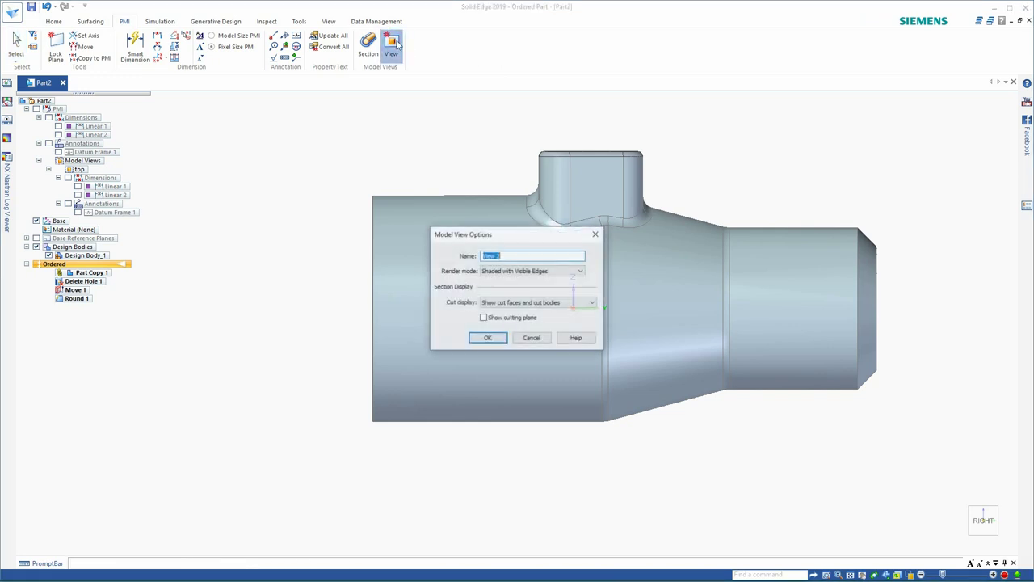
left_click(487, 337)
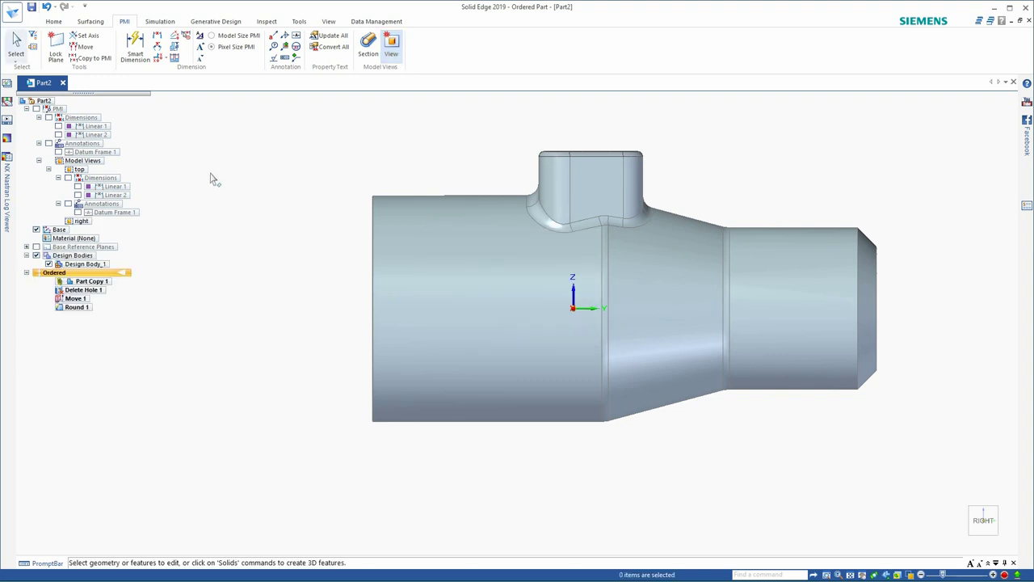
left_click(365, 44)
key("ctrl+i")
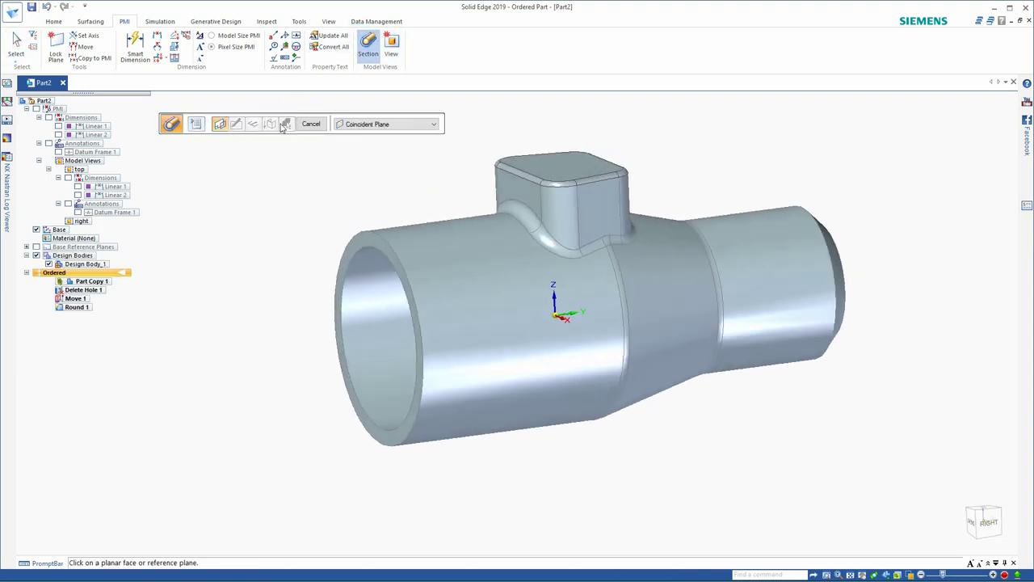
Section the part with a centre rectangle enclosing it, cutting through the whole part
left_click(568, 295)
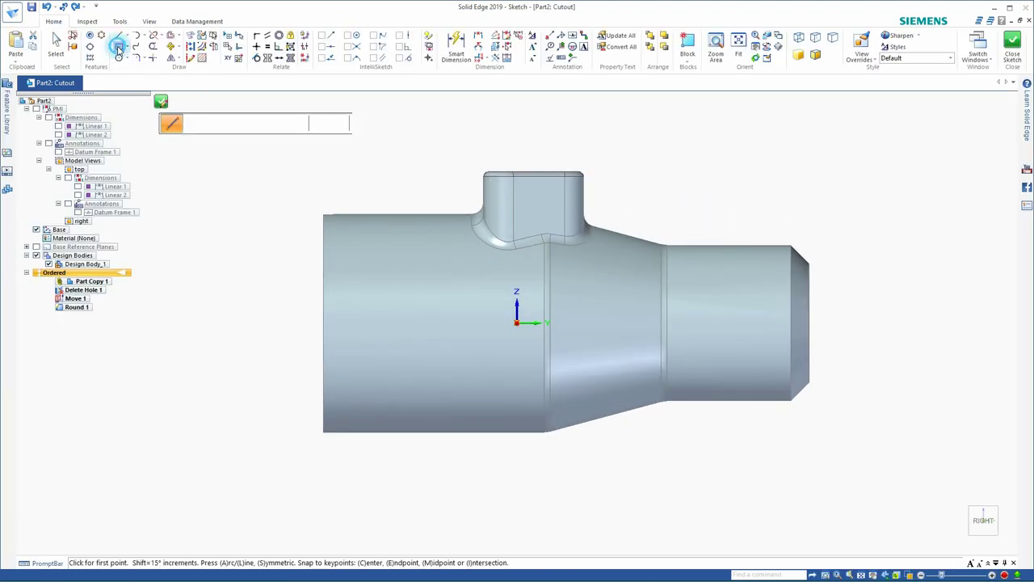
left_click(119, 47)
left_click(570, 318)
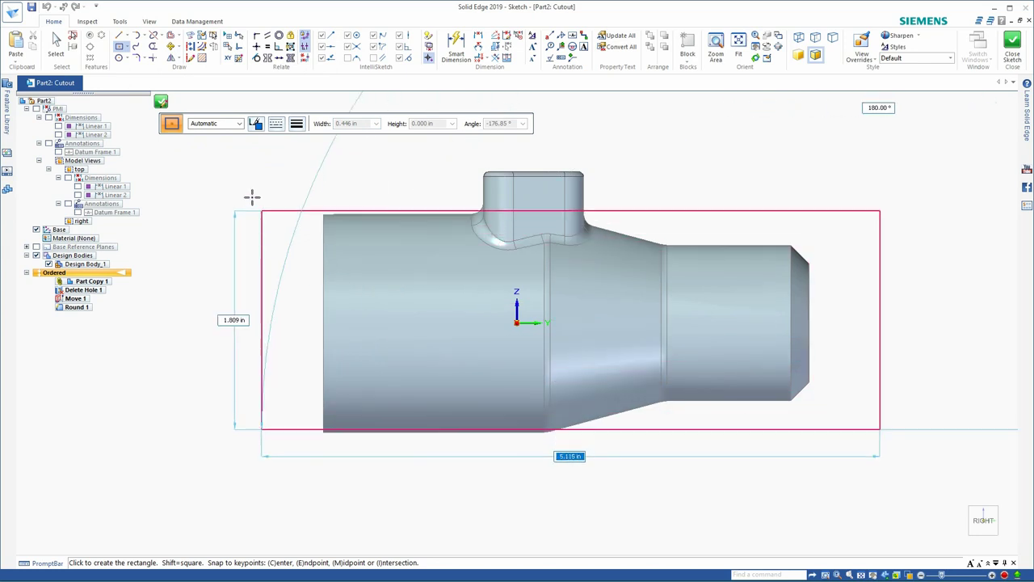
scroll(240, 162, "down", 3)
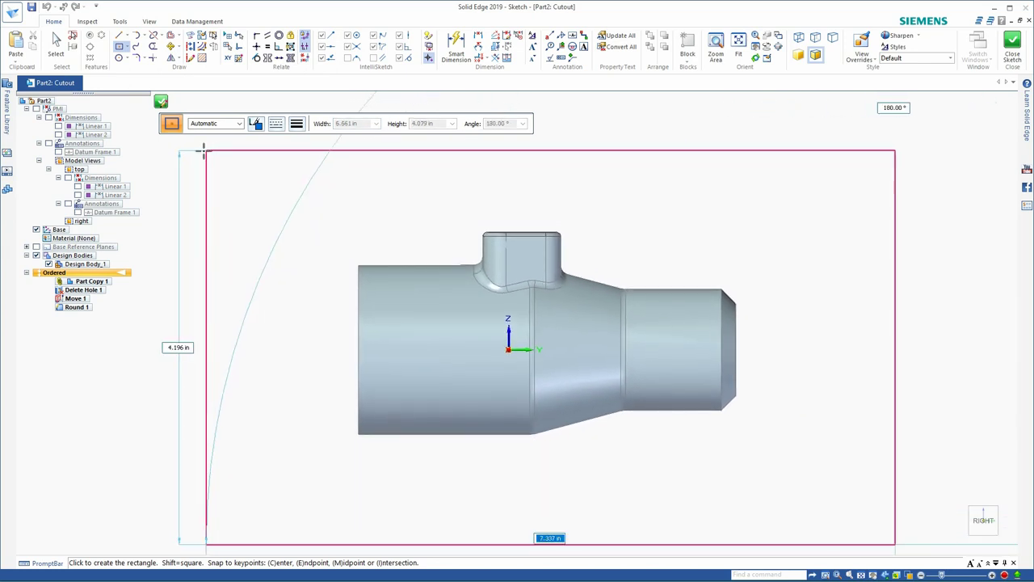
left_click(169, 153)
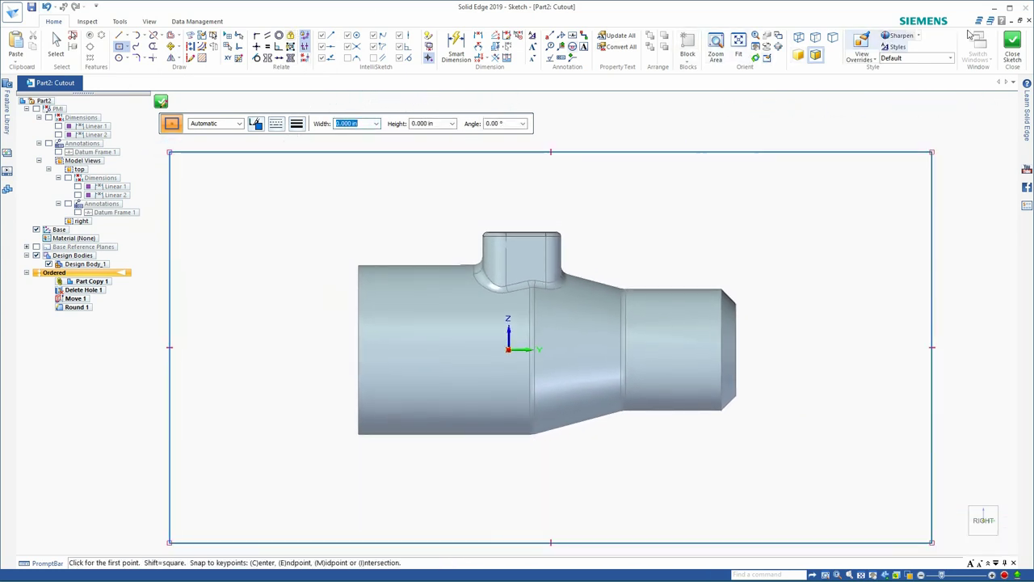
left_click(1012, 44)
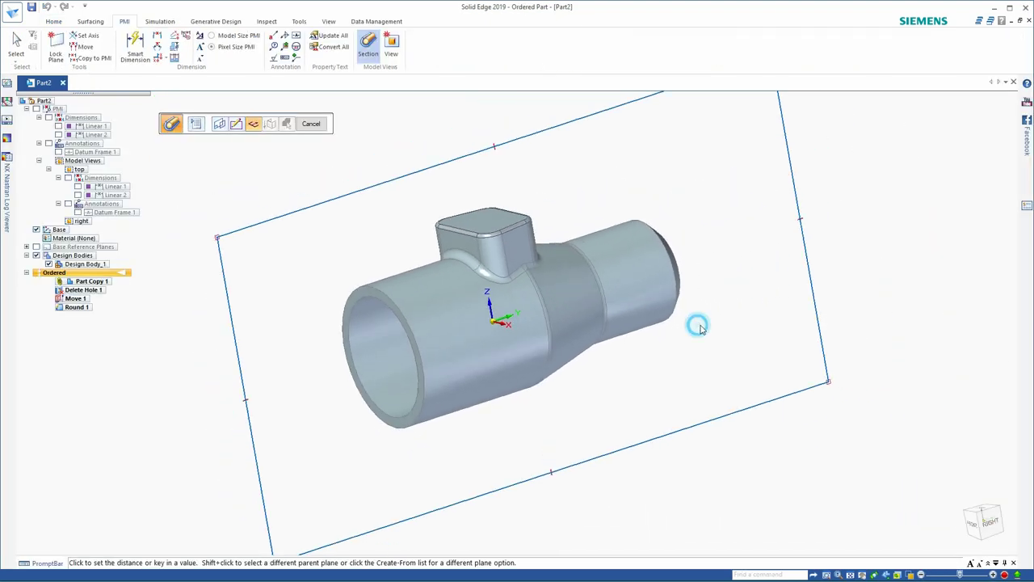
left_click(700, 327)
left_click(790, 359)
left_click(437, 124)
left_click(312, 124)
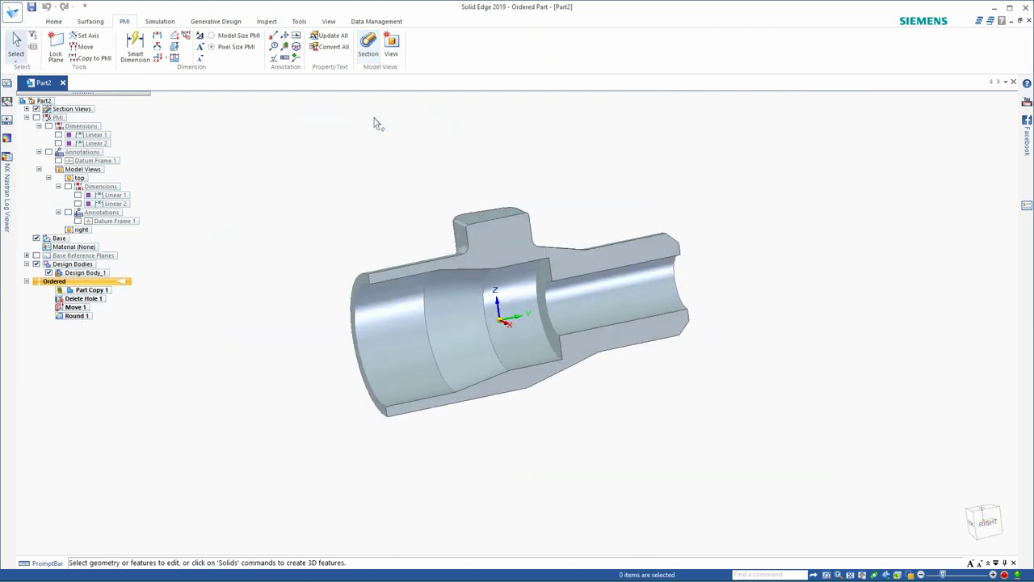
View the part from the right and lock the annotation plane to the flat cut face
left_click(978, 521)
left_click(55, 48)
left_click(653, 261)
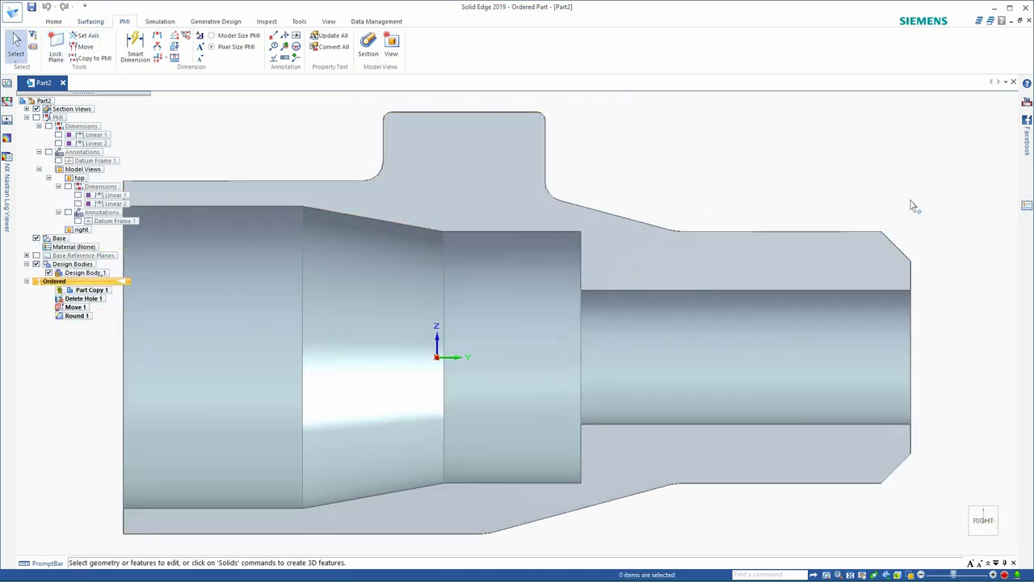
Place symmetric bore diameter dimensions ⌀.684, ⌀1.282 and ⌀1.541 on the left
scroll(751, 170, "down", 2)
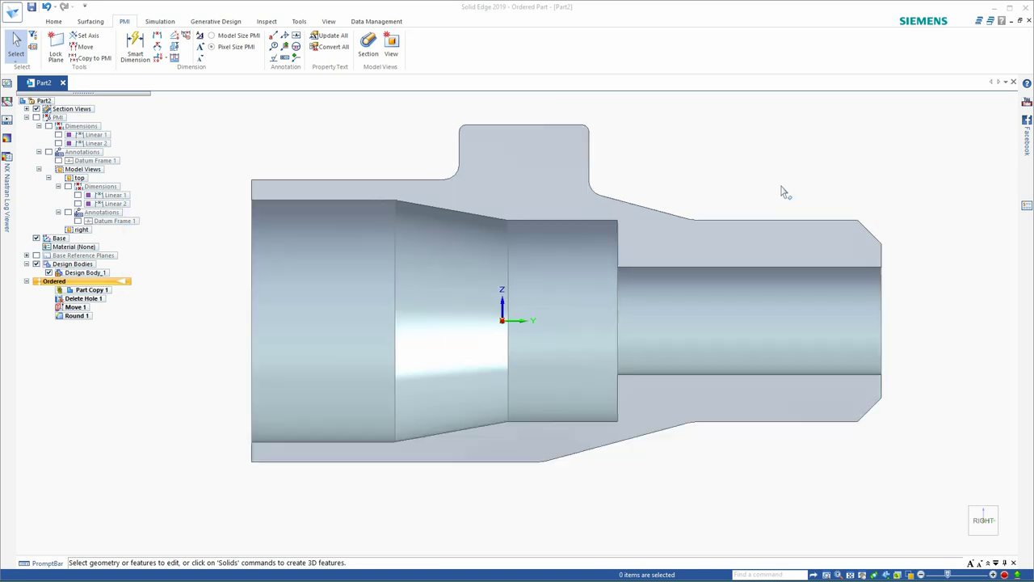
scroll(832, 142, "up", 1)
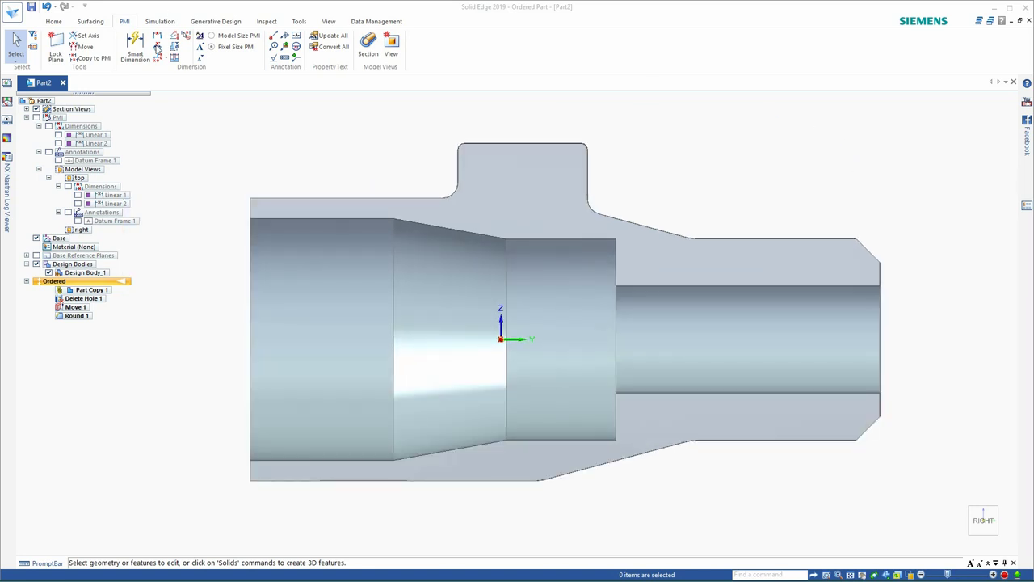
left_click(173, 48)
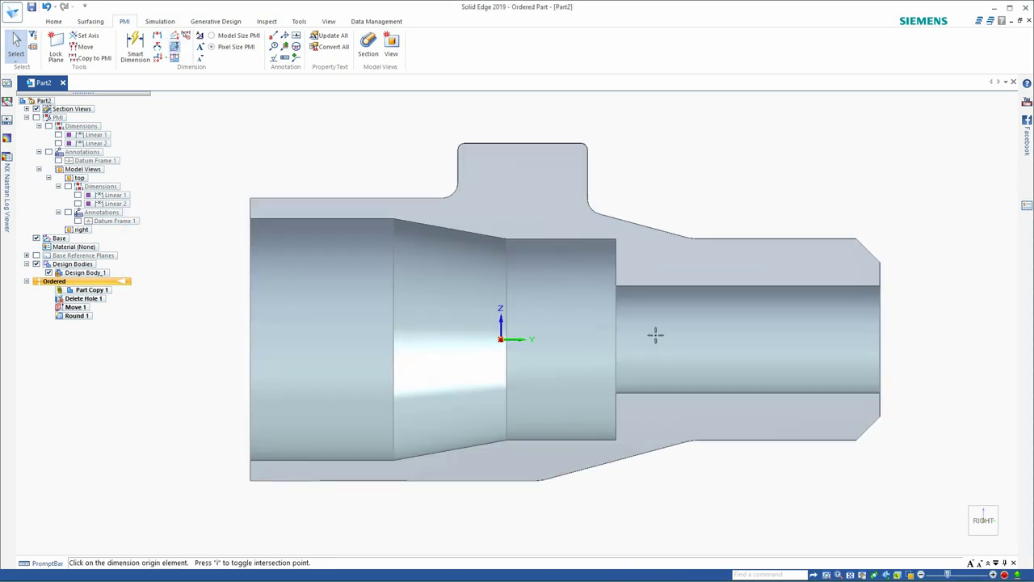
left_click(618, 336)
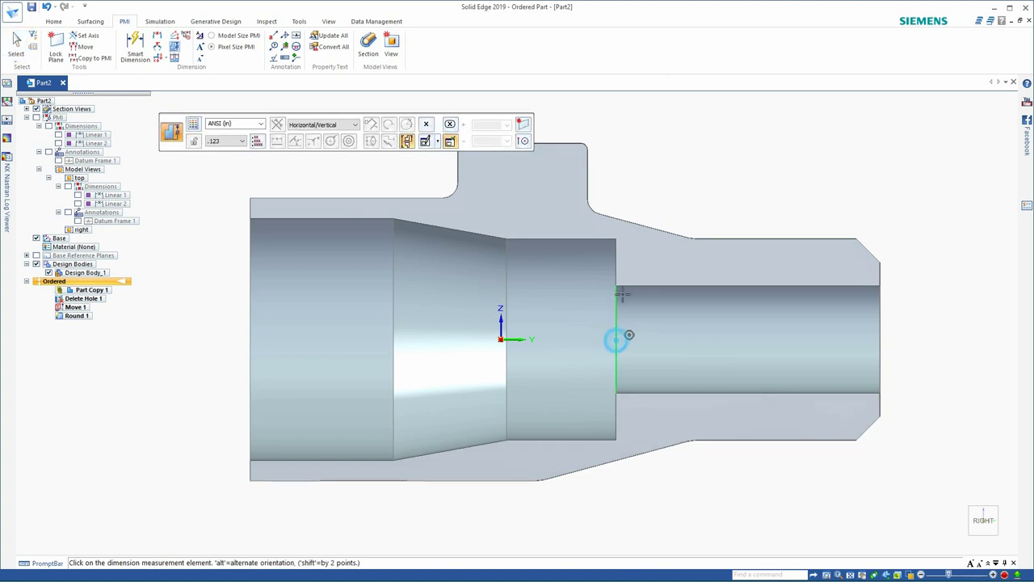
left_click(621, 286)
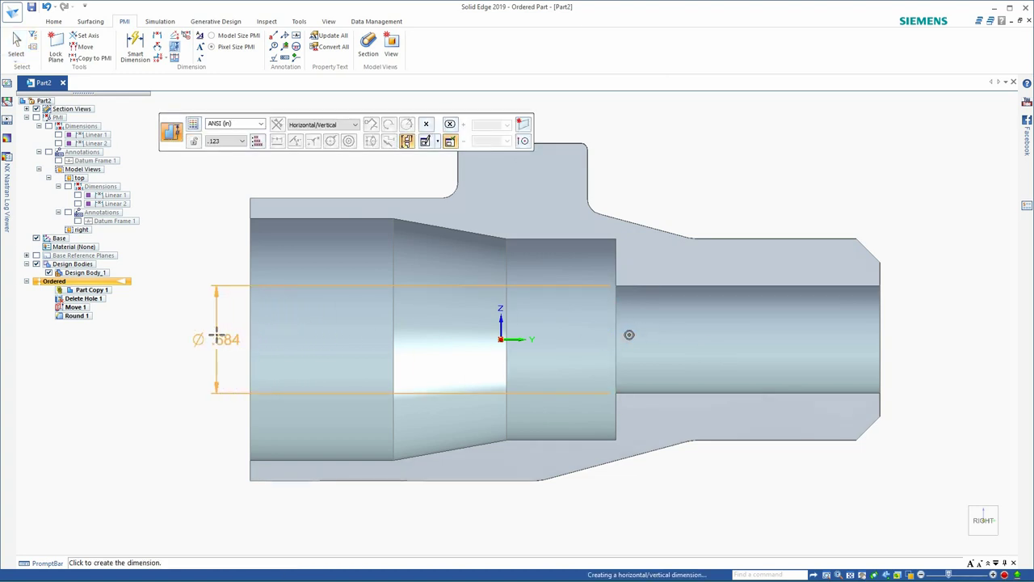
left_click(213, 338)
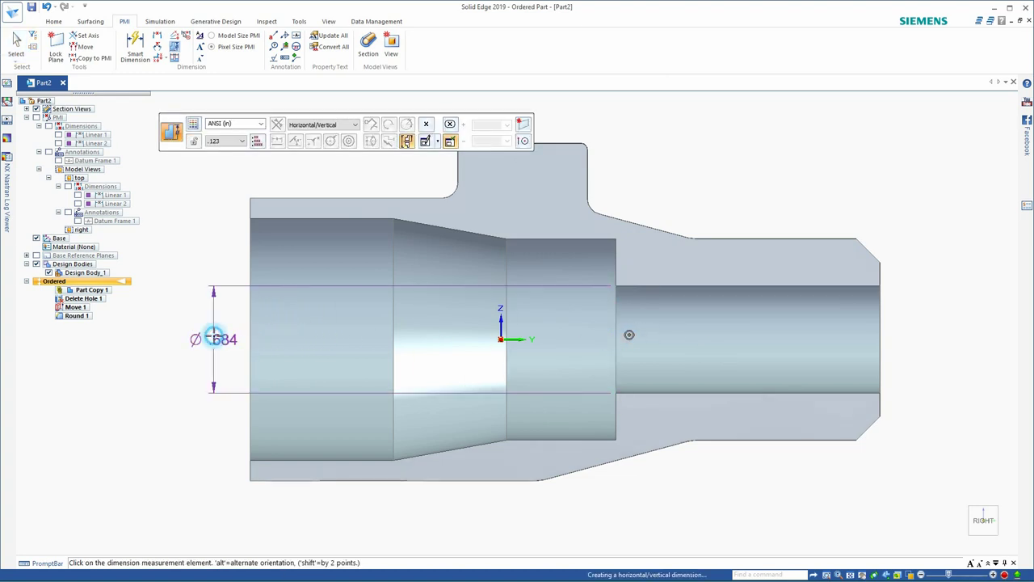
left_click(517, 239)
left_click(282, 302)
scroll(766, 405, "down", 3)
scroll(583, 351, "up", 2)
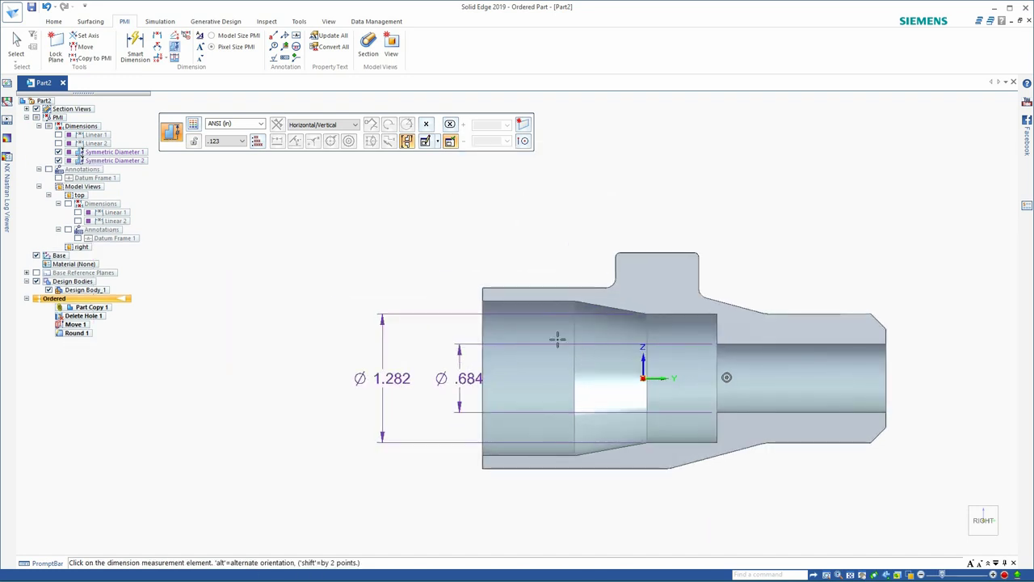
left_click(491, 296)
left_click(306, 317)
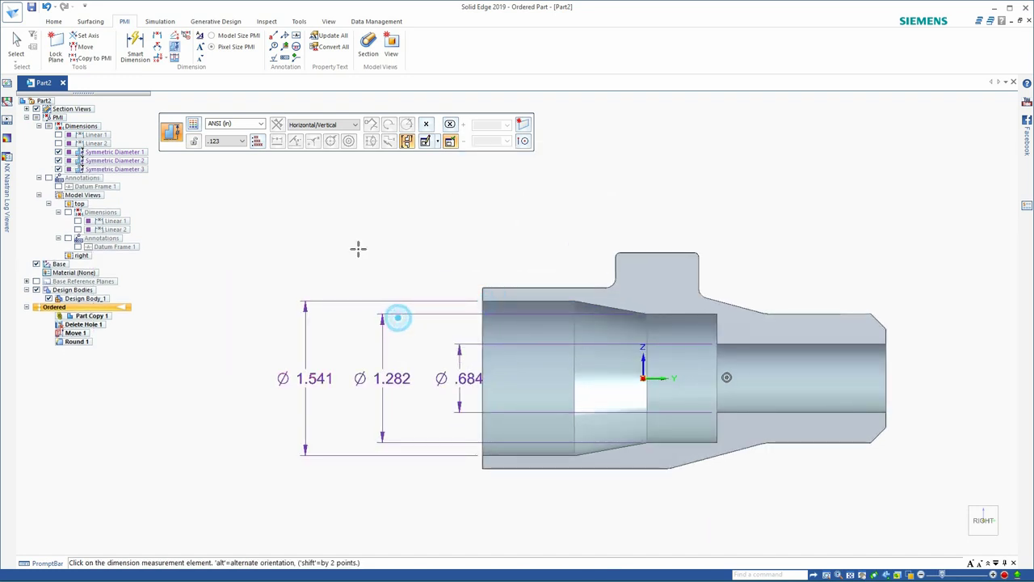
left_click(17, 41)
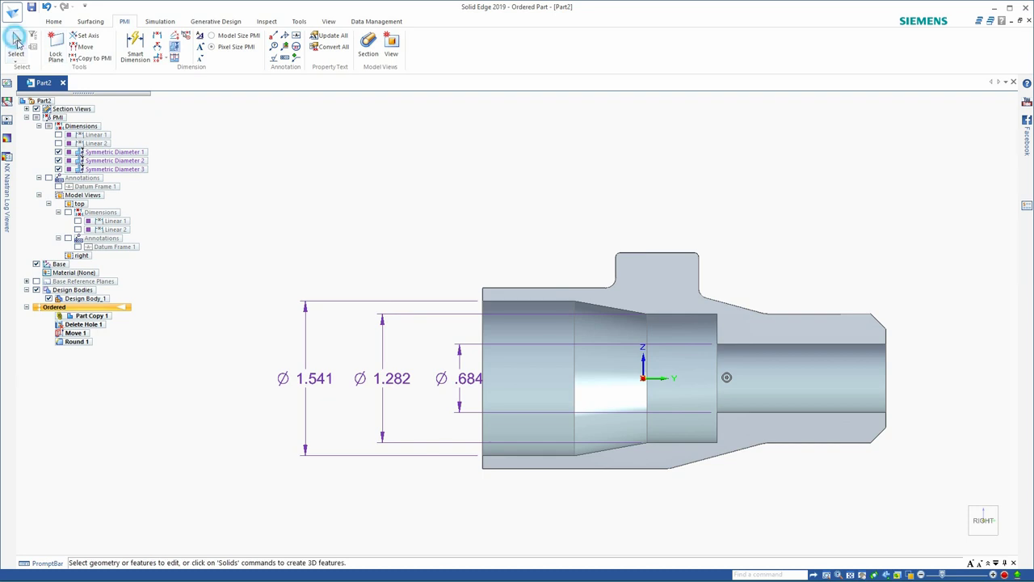
Move ⌀1.541 further left and the ⌀.684 label below the part
left_click(306, 346)
left_click_drag(299, 355, 262, 349)
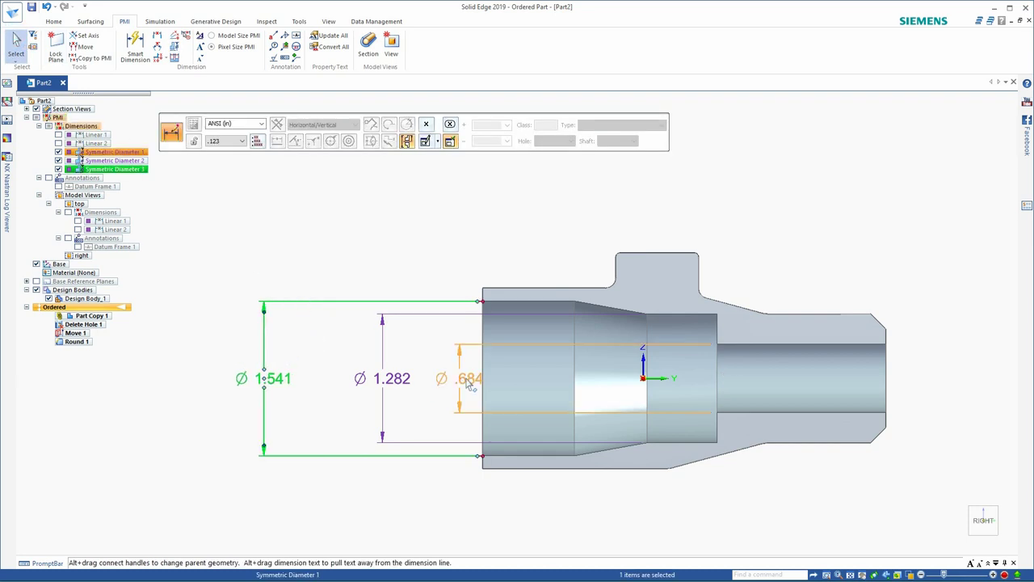
left_click(457, 464)
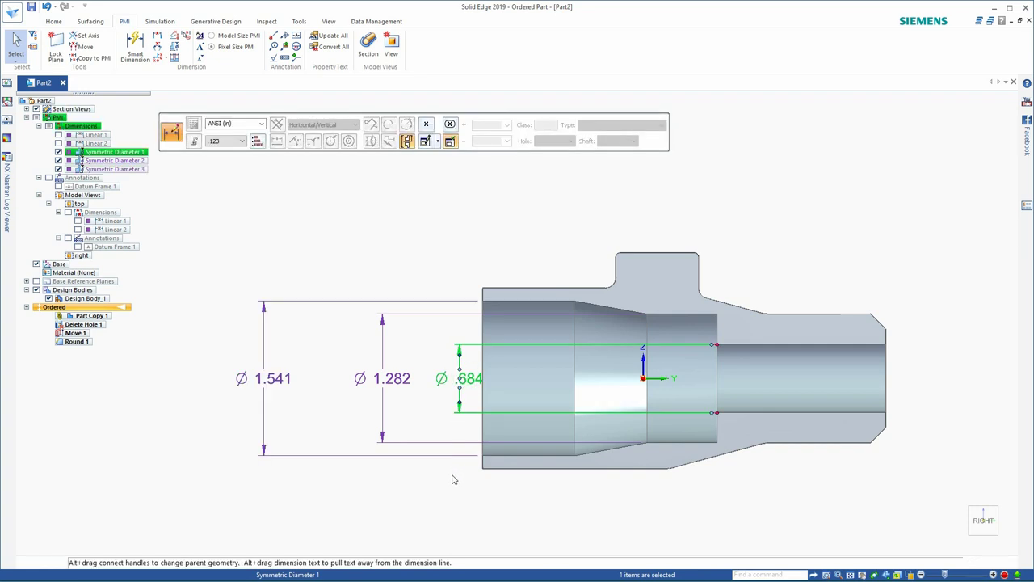
mouse_move(453, 480)
left_mouse_down()
mouse_move(453, 511)
mouse_move(452, 494)
left_mouse_up()
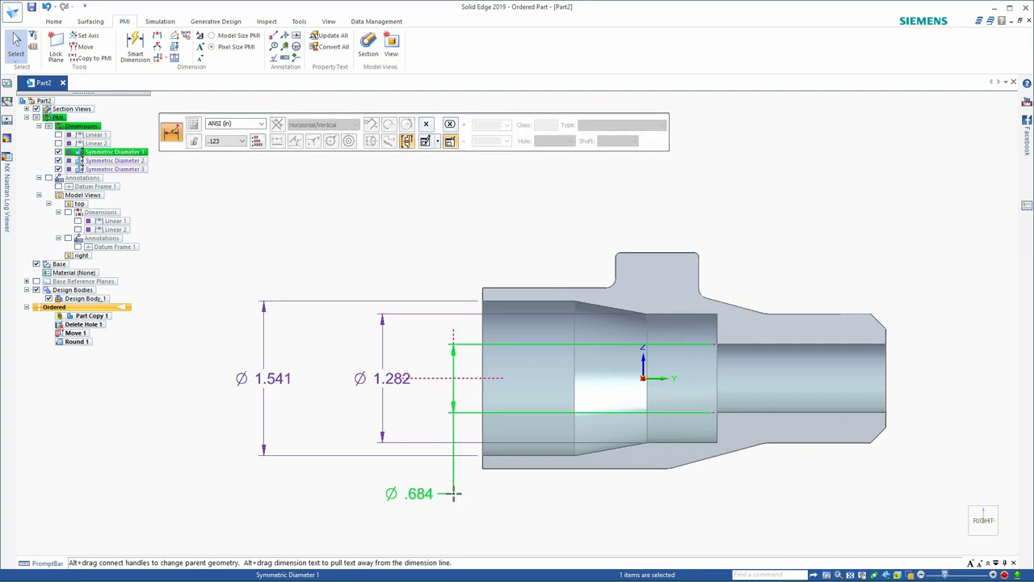
left_click(509, 494)
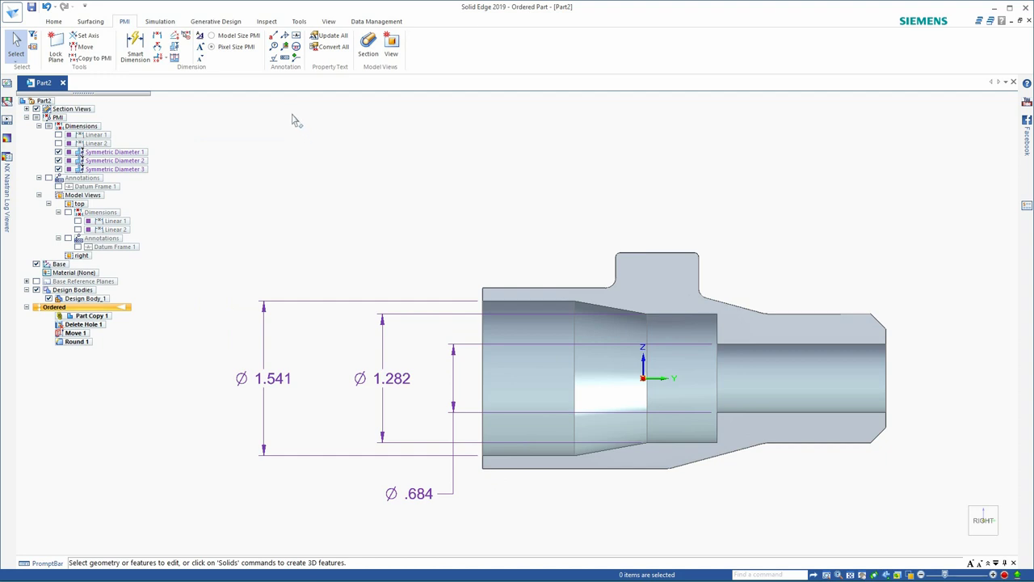
Attach a datum A frame to the ⌀.684 dimension, placed just below it
left_click(296, 35)
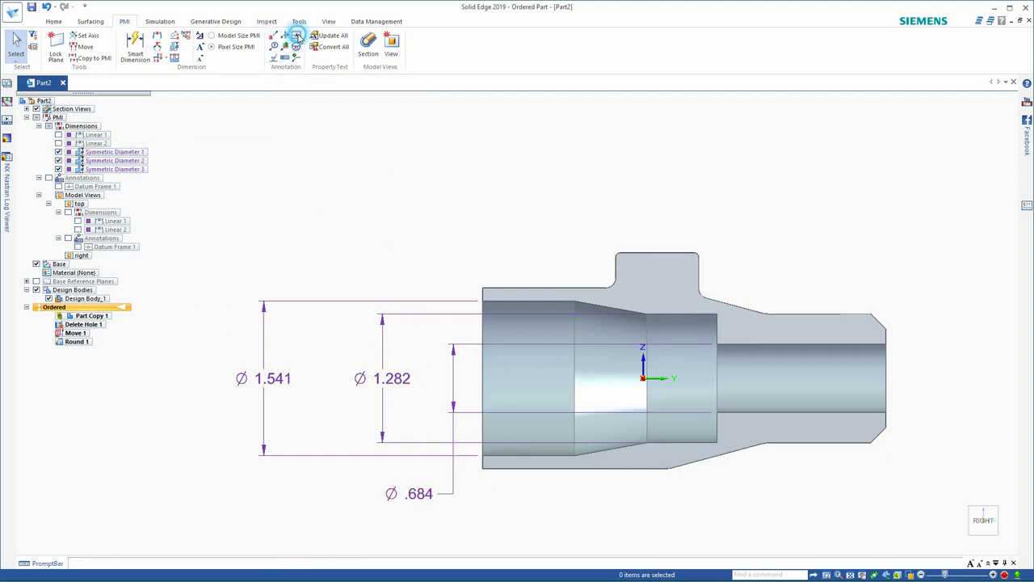
left_click(420, 498)
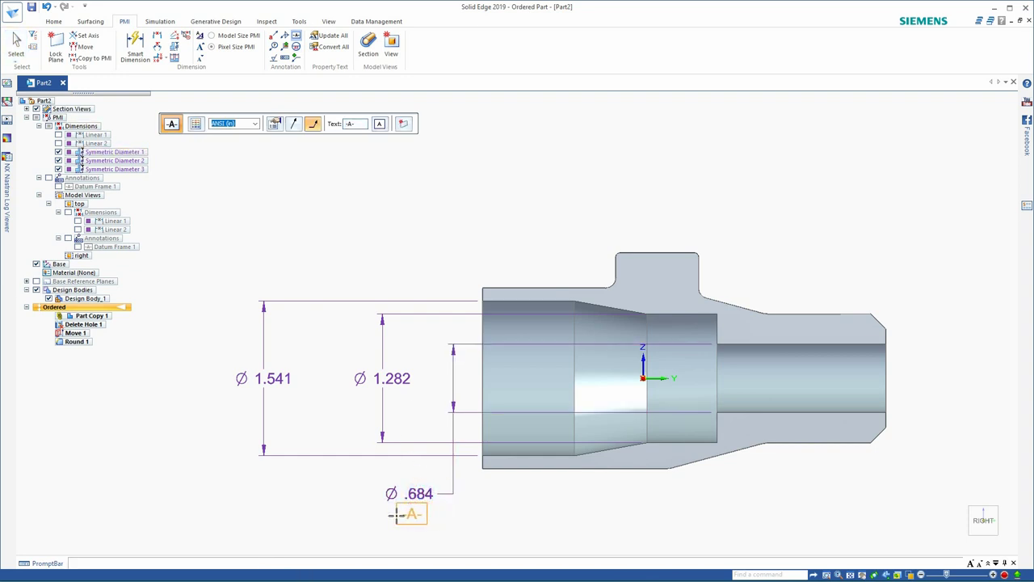
left_click(399, 515)
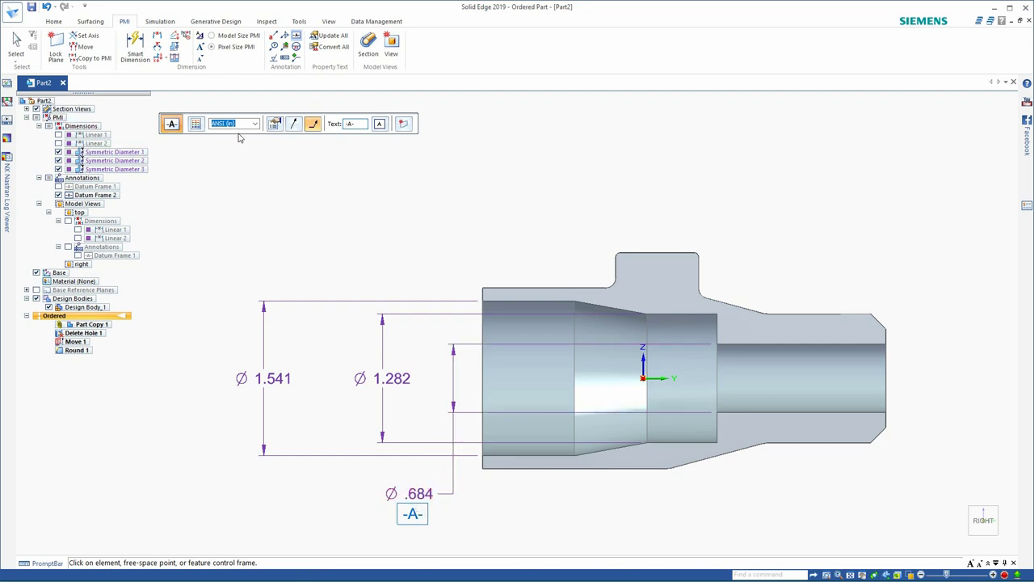
left_click(284, 57)
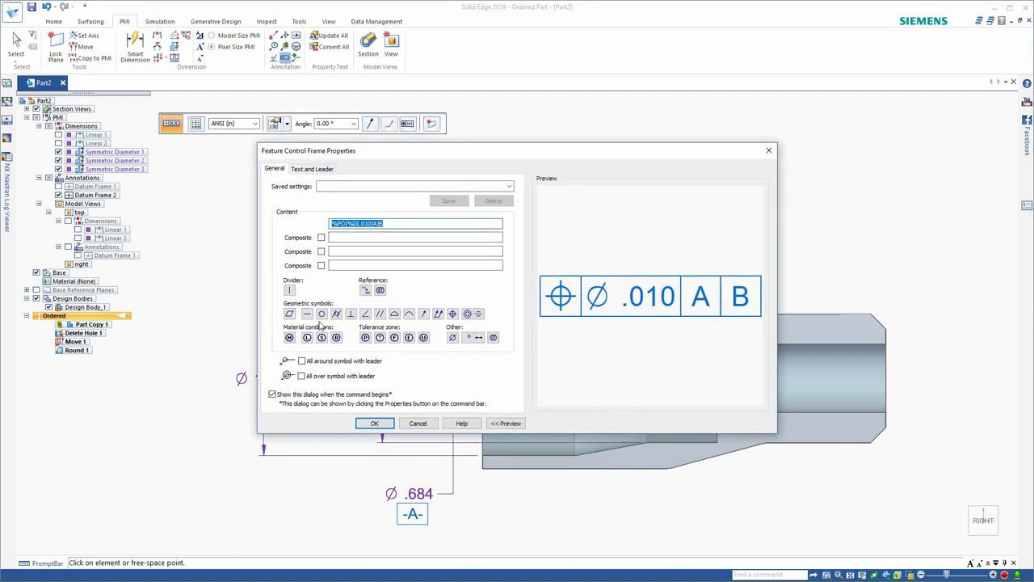
Build a concentricity frame reading .015 | A and attach it to the ⌀1.541 dimension
left_click(467, 314)
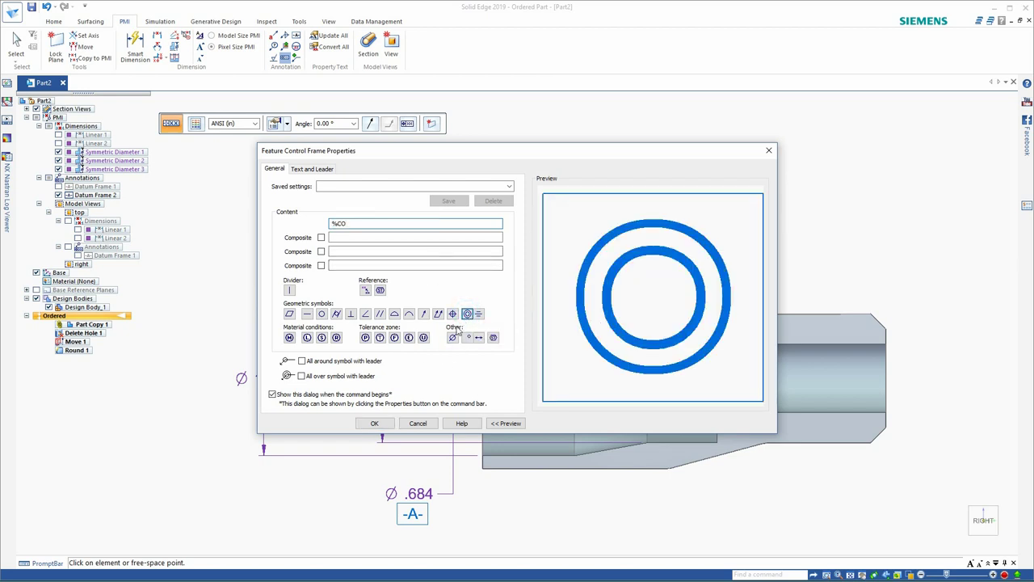
left_click(290, 290)
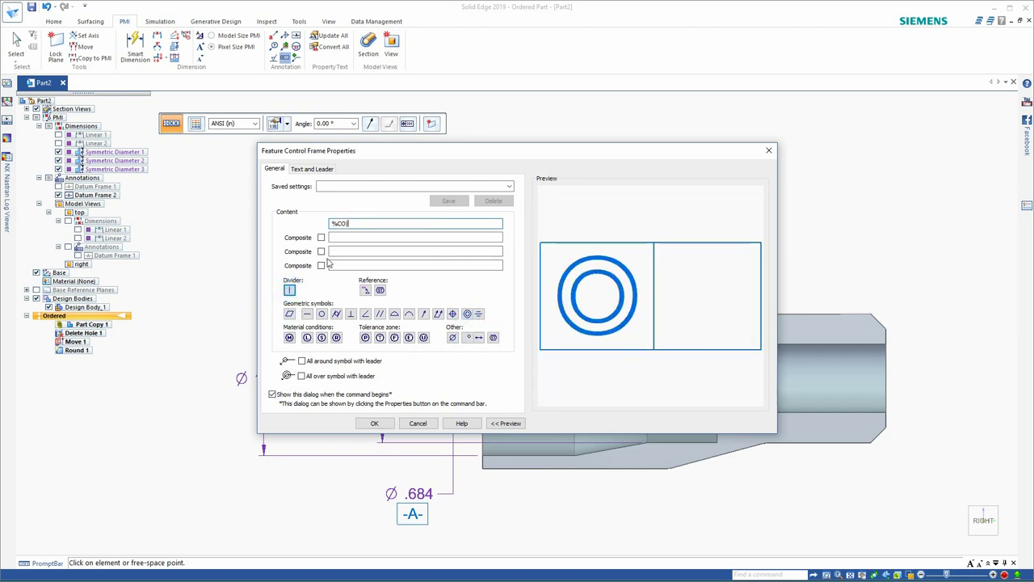
type(".015")
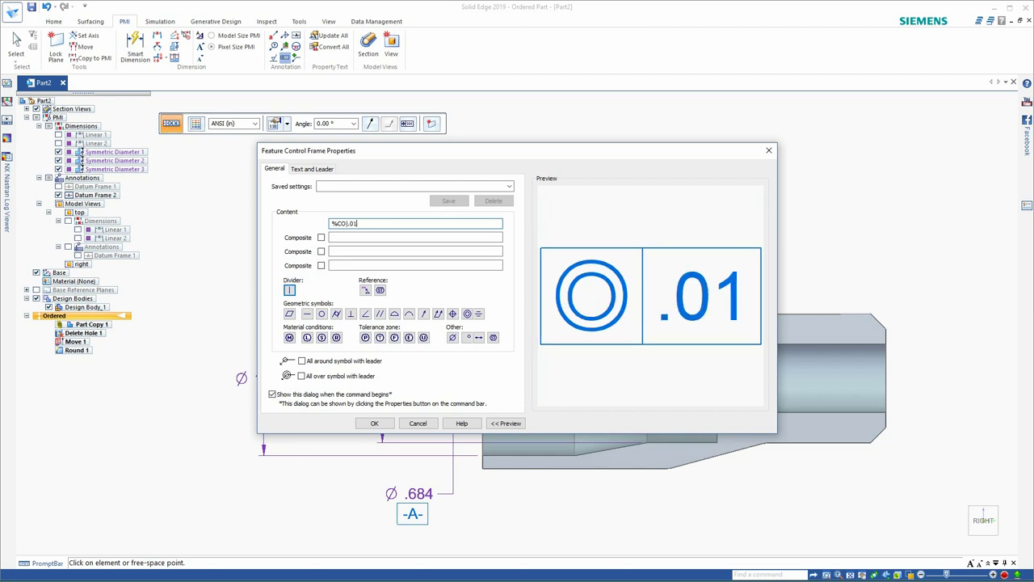
left_click(289, 290)
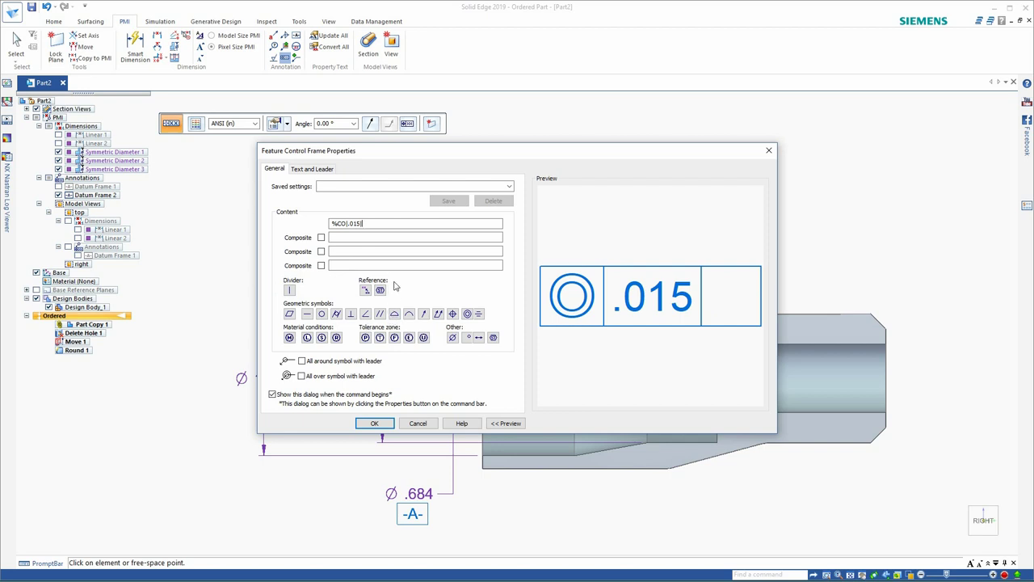
type("A")
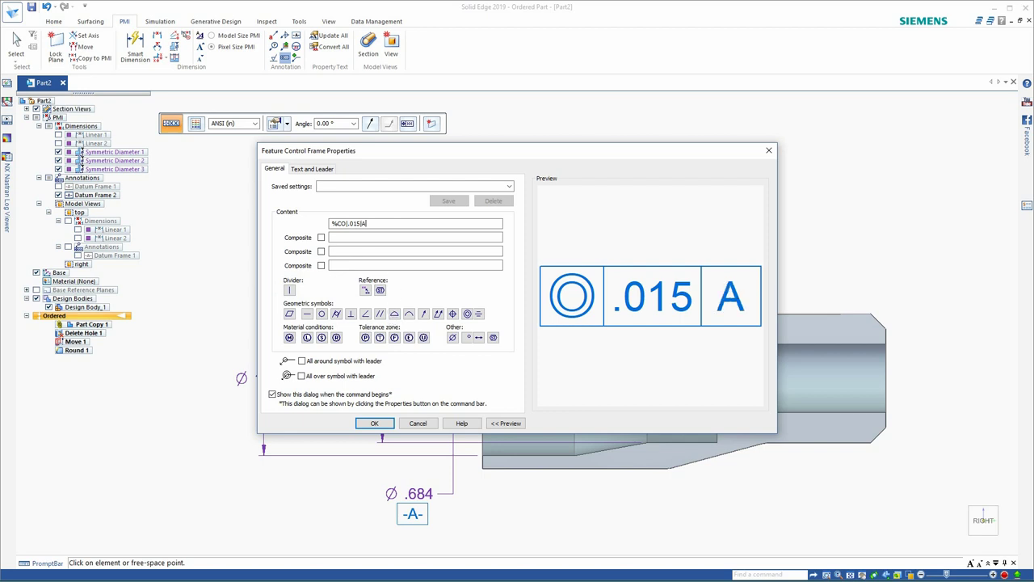
left_click(373, 424)
left_click(270, 379)
left_click(18, 42)
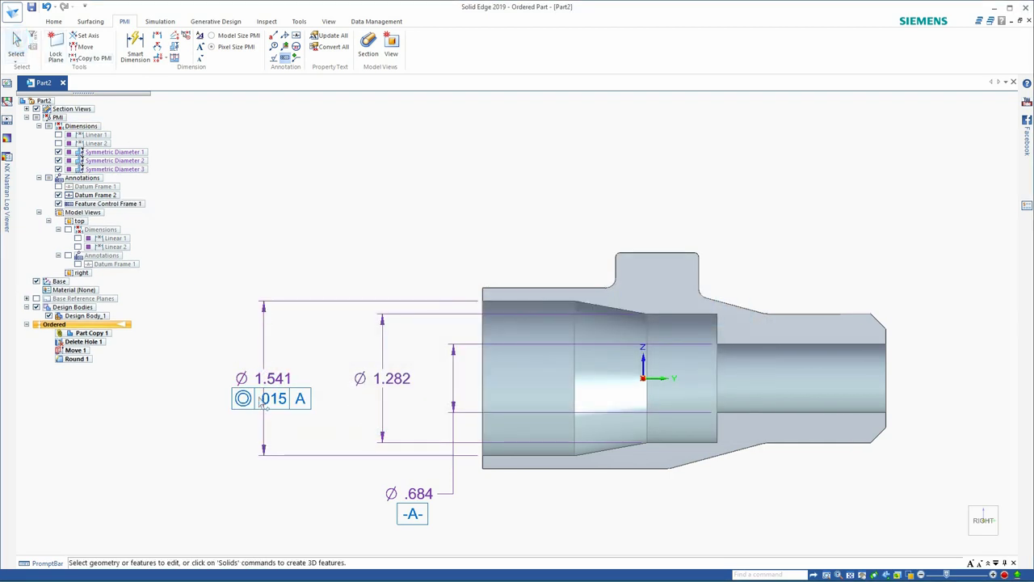
Place .914 and 2.333 linear dimensions above the top edge of the section view
left_click(263, 418)
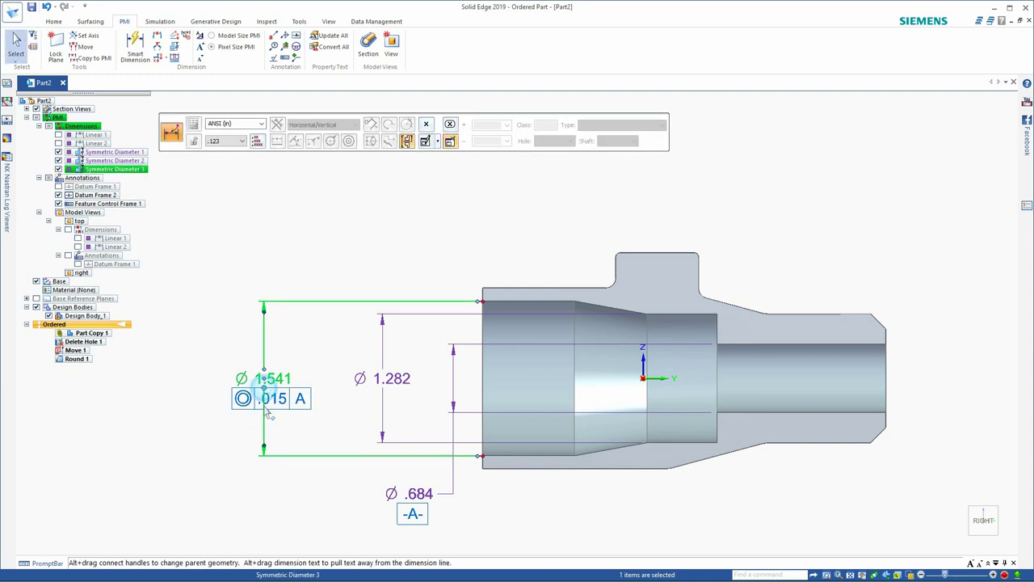
left_click(293, 464)
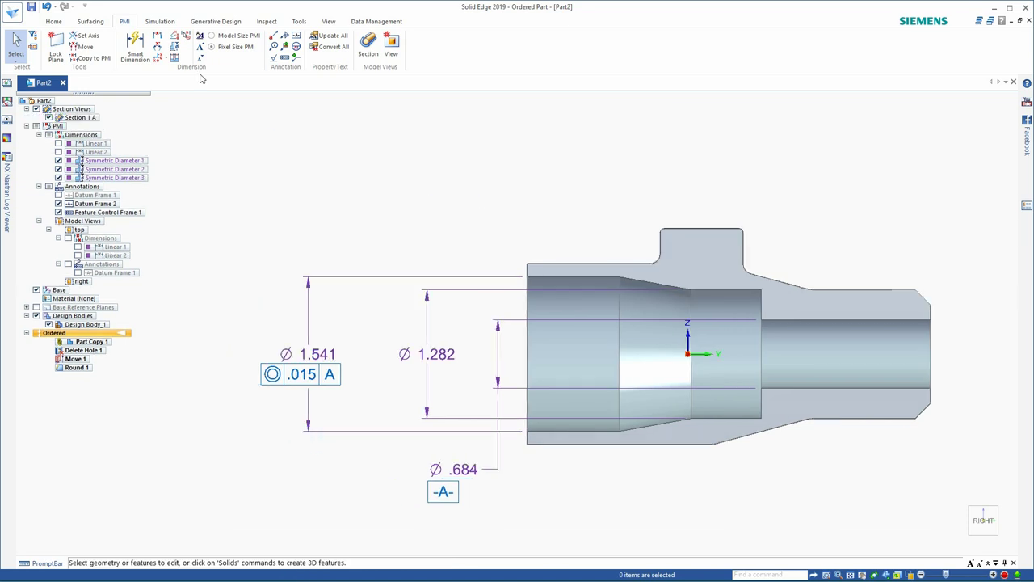
left_click(135, 47)
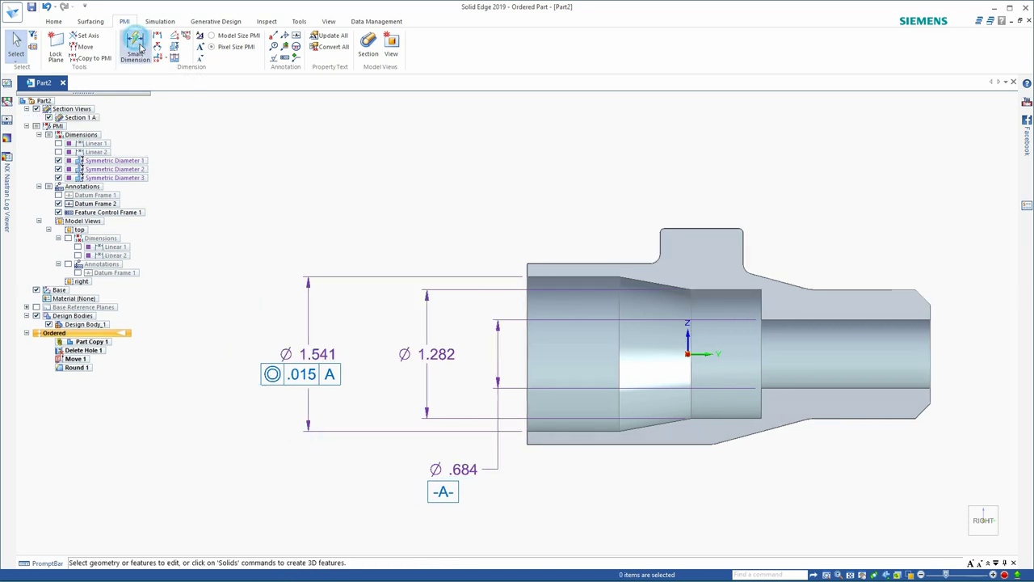
left_click(557, 276)
left_click(577, 223)
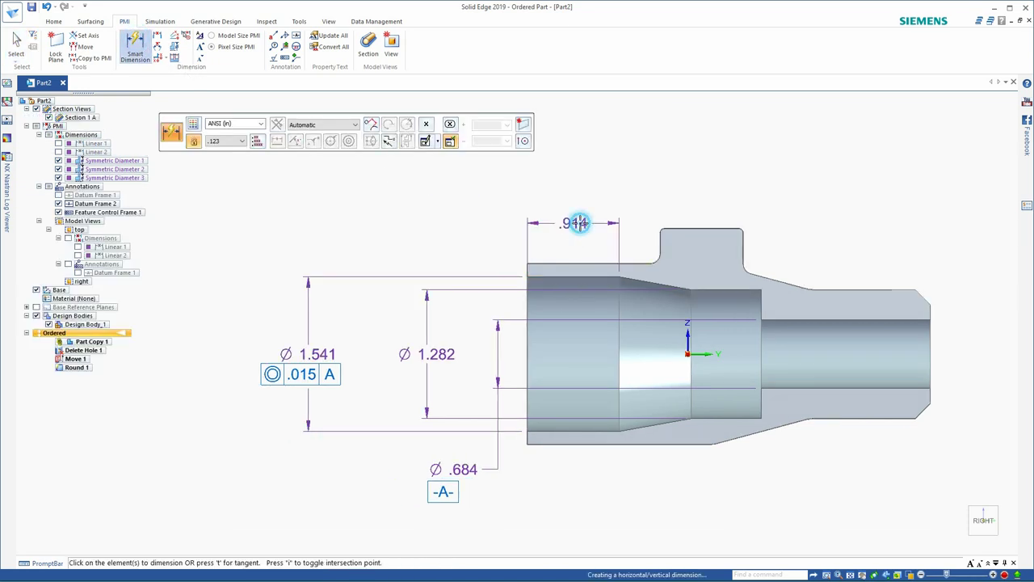
left_click(533, 263)
left_click(762, 289)
left_click(694, 196)
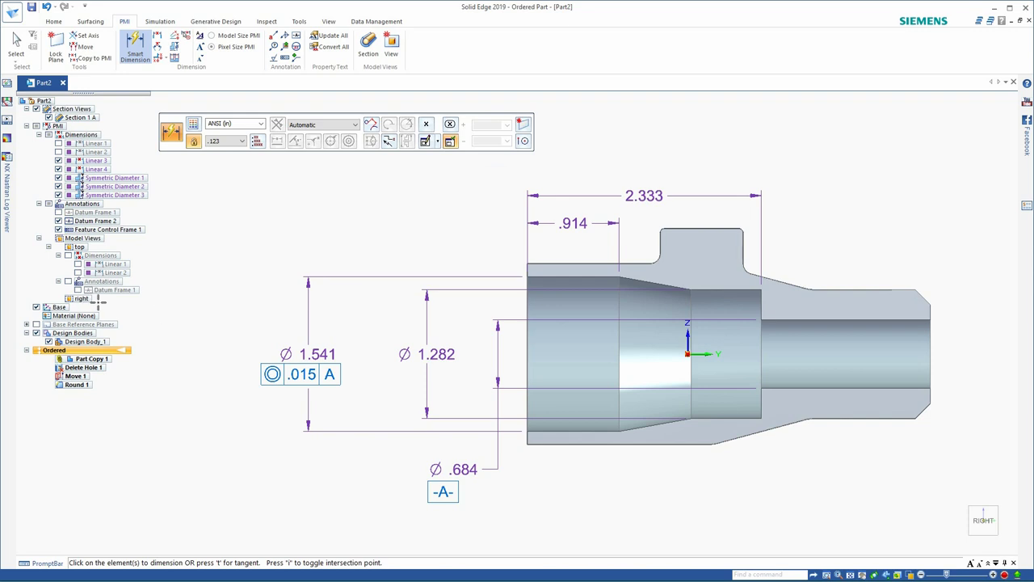
key("Escape")
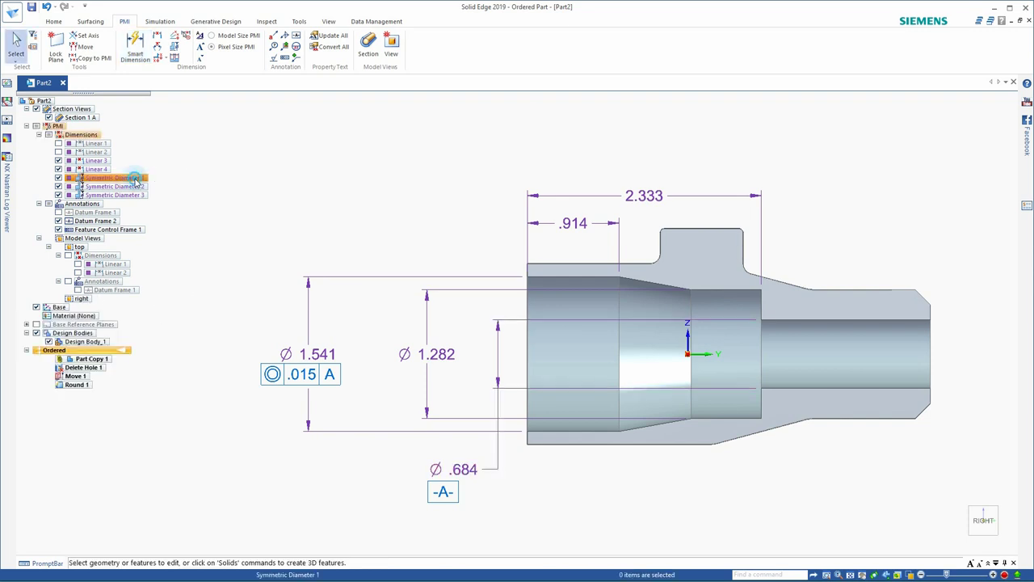
Select Linear 3 and 4, Symmetric Diameters 1-3, Datum Frame 2 and Feature Control Frame 1 in PathFinder
left_click(121, 177)
double_click(81, 298)
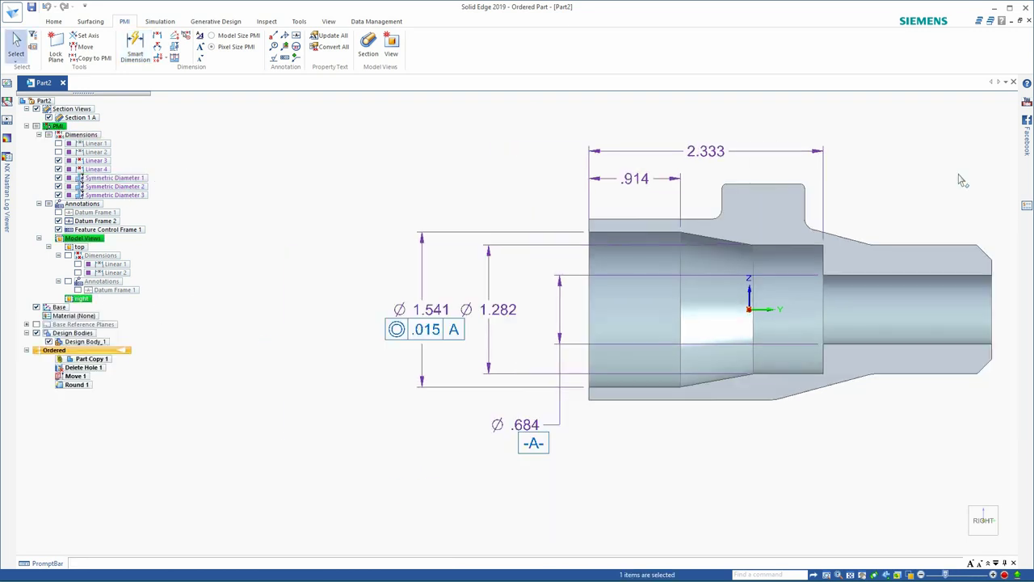
left_click(81, 117)
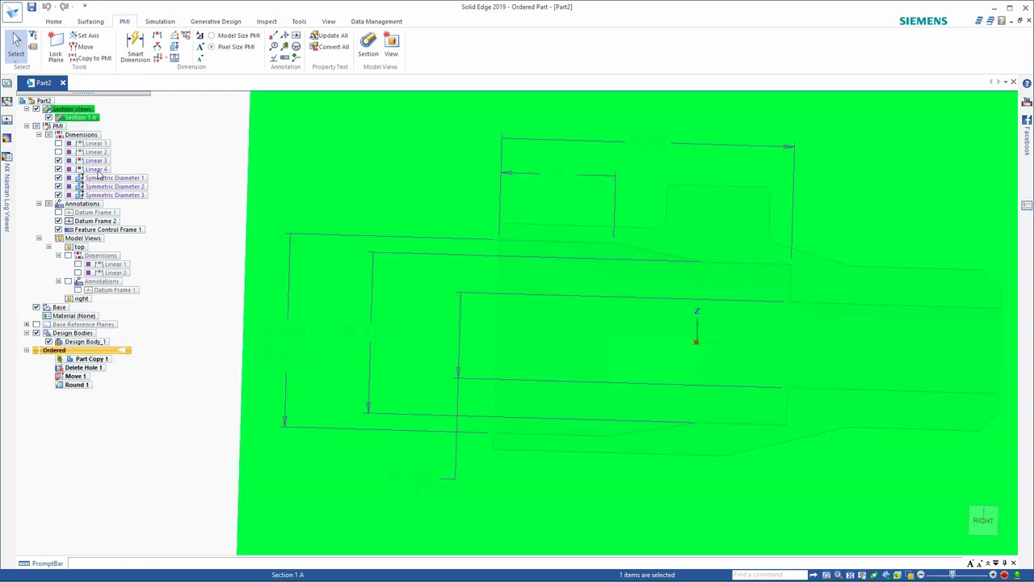
left_click(98, 169, "ctrl")
left_click(95, 160, "ctrl")
left_click(105, 178, "ctrl")
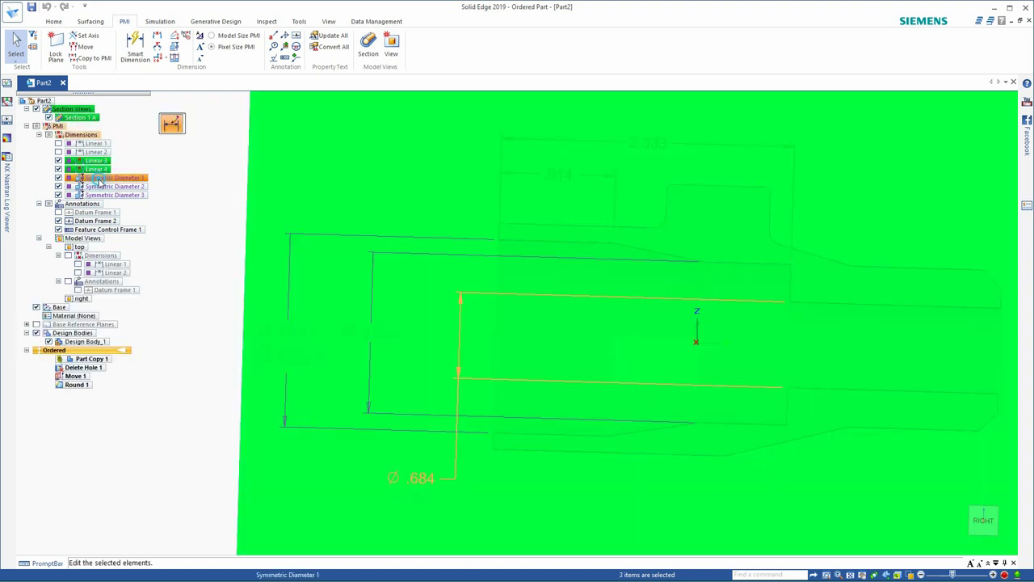
left_click(101, 187, "ctrl")
left_click(105, 195, "ctrl")
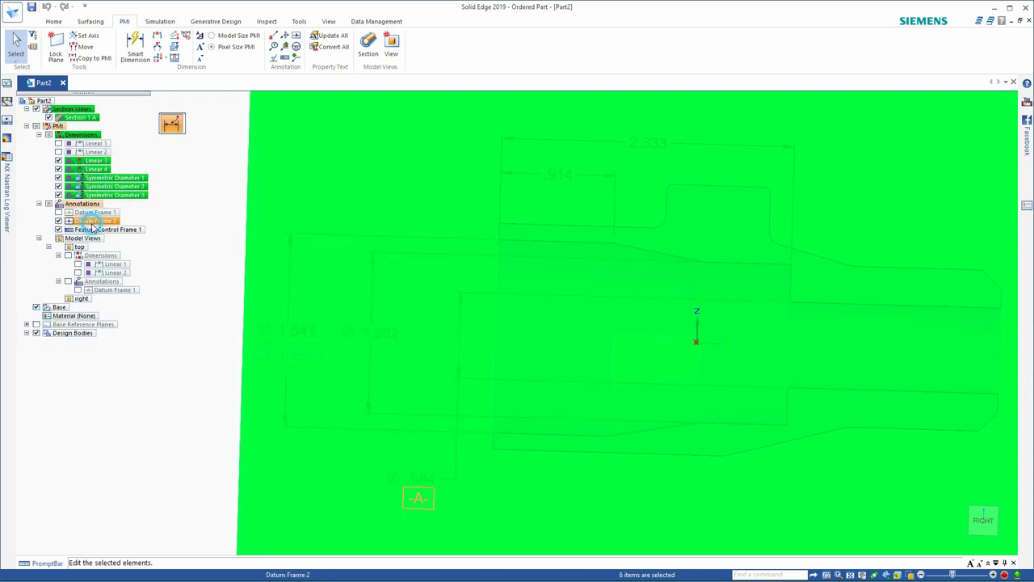
left_click(94, 220, "ctrl")
left_click(92, 230, "ctrl")
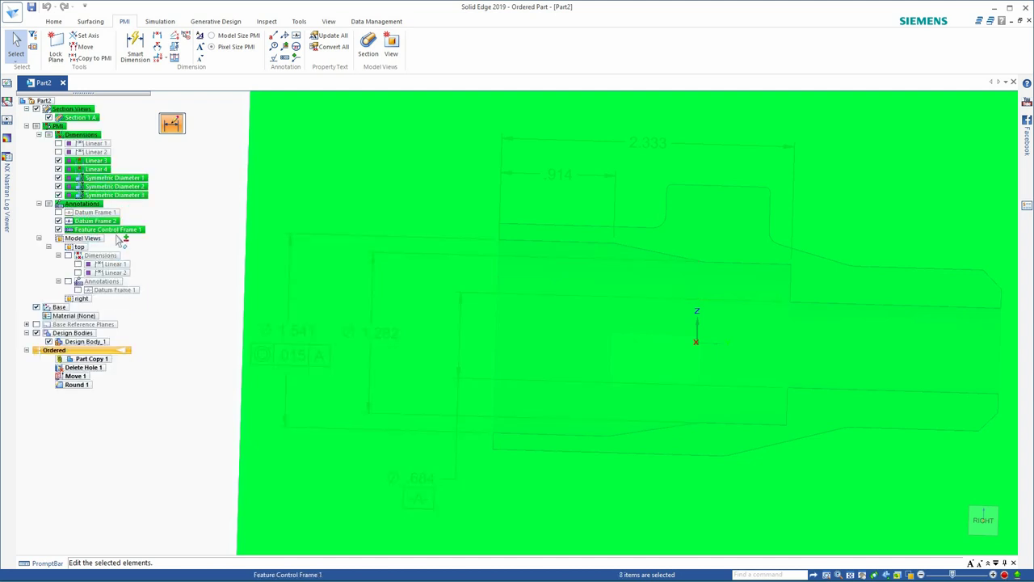
Add the selected PMI items to the right model view
right_click(118, 196)
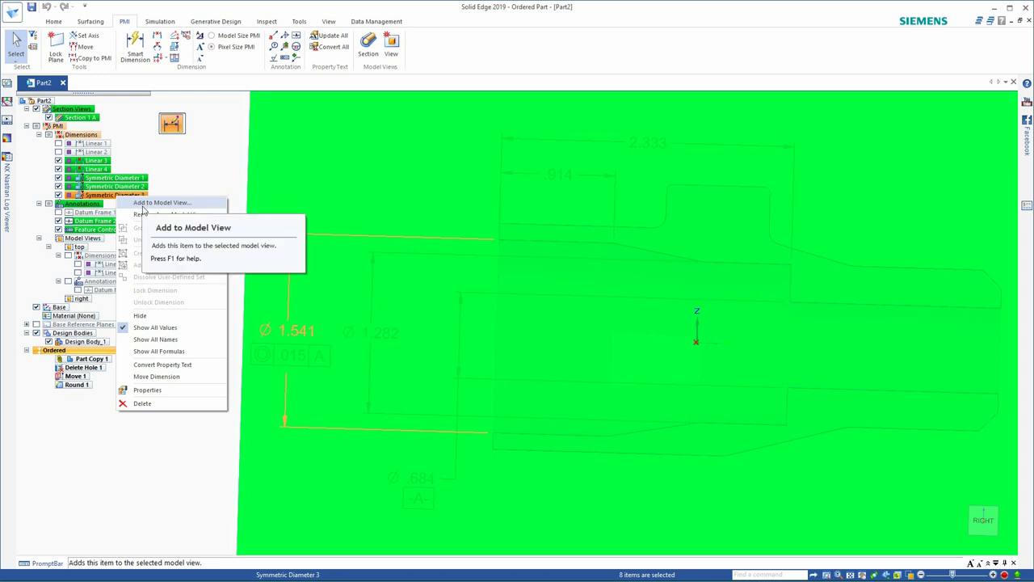
left_click(146, 203)
left_click(457, 277)
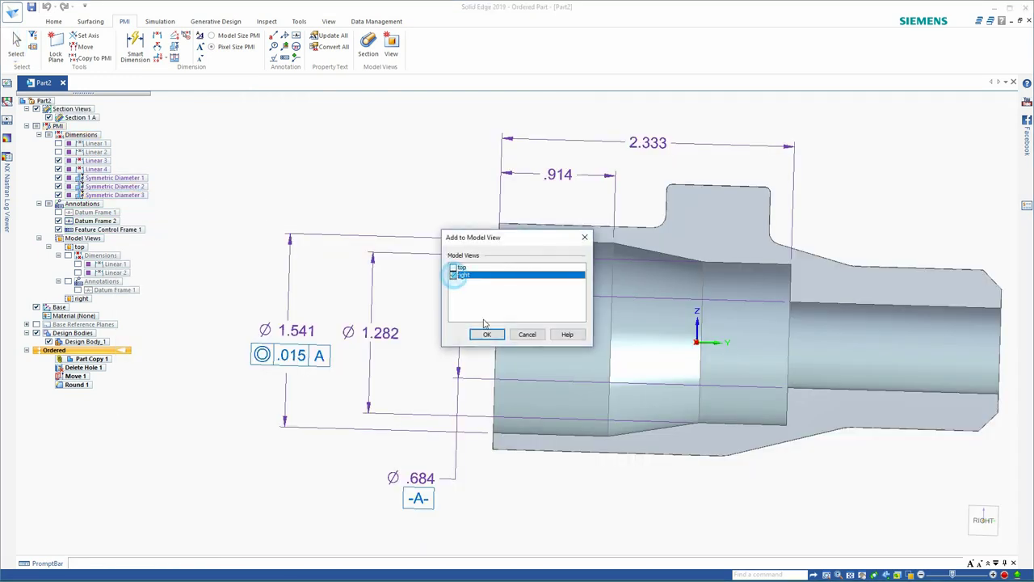
left_click(487, 334)
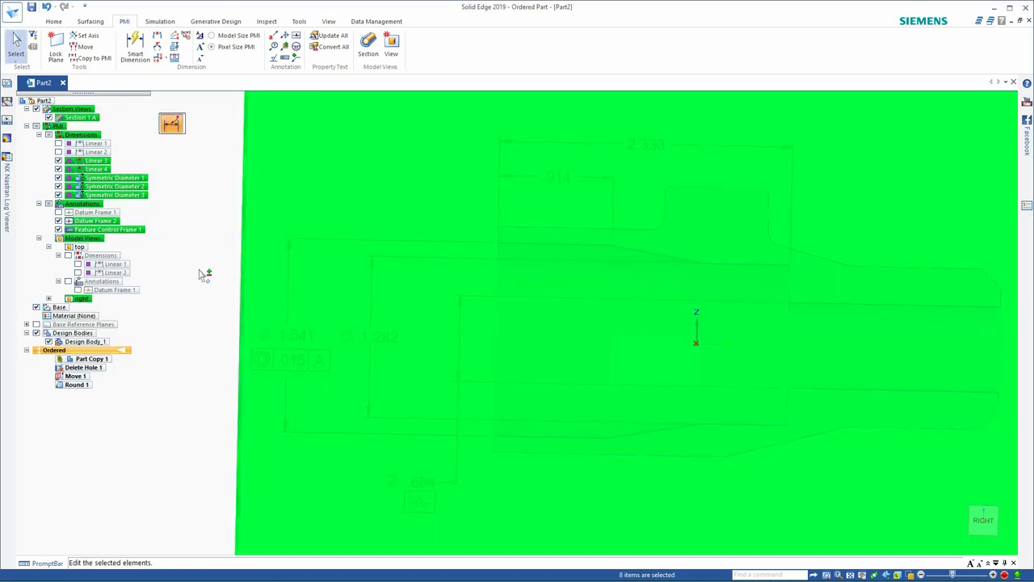
key("Escape")
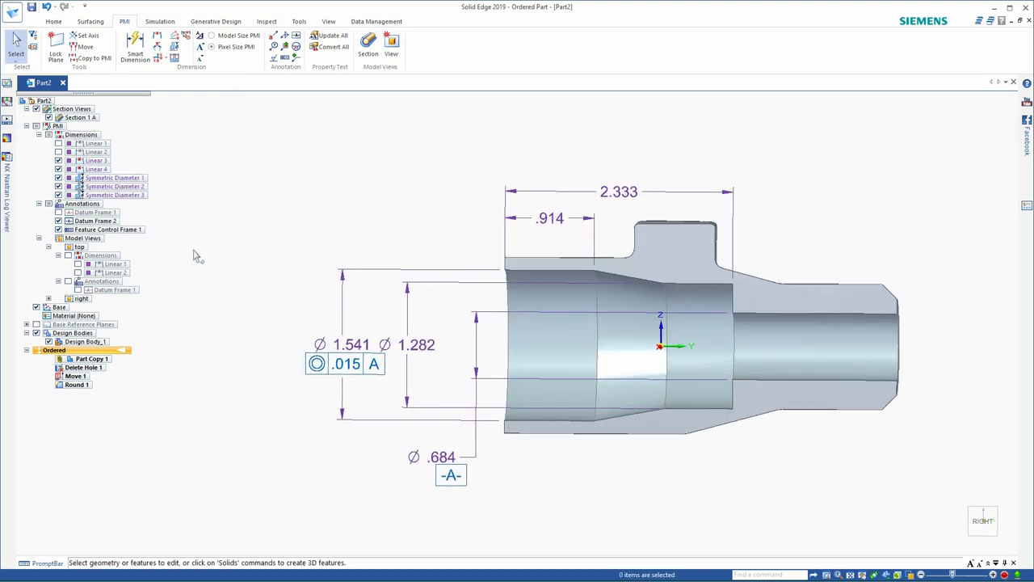
right_click(79, 248)
left_click(108, 255)
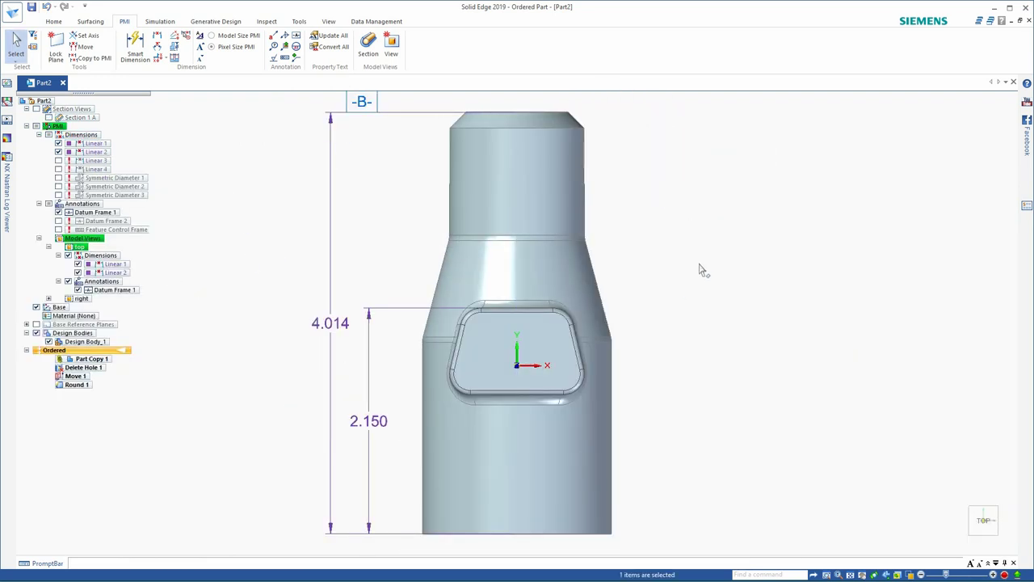
scroll(715, 263, "down", 1)
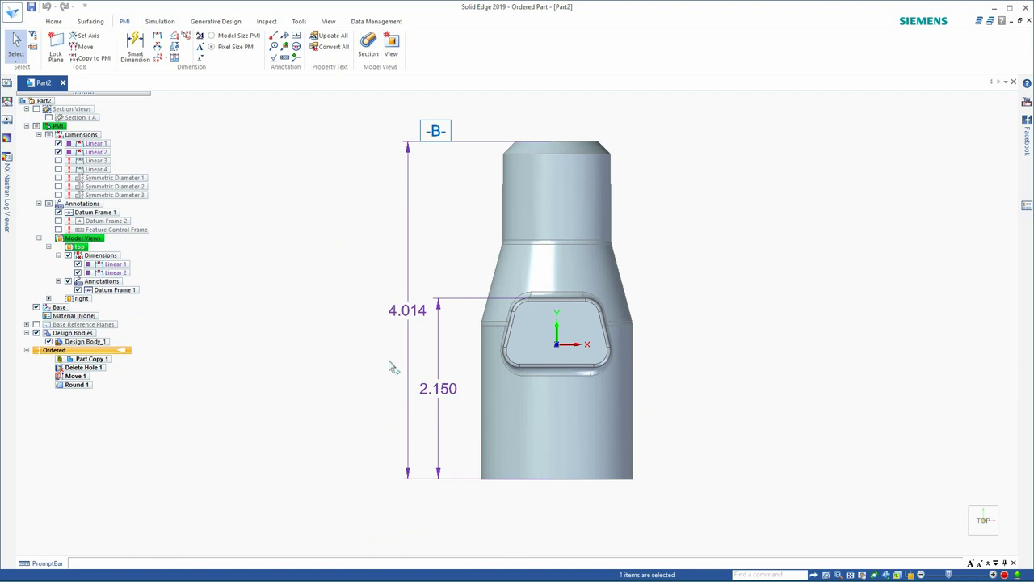
right_click(81, 299)
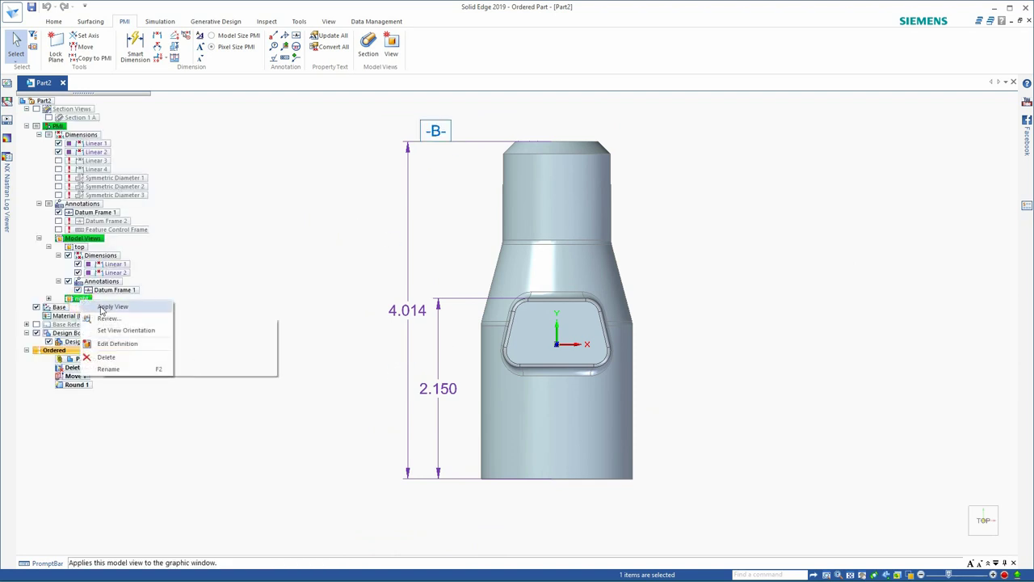
left_click(104, 307)
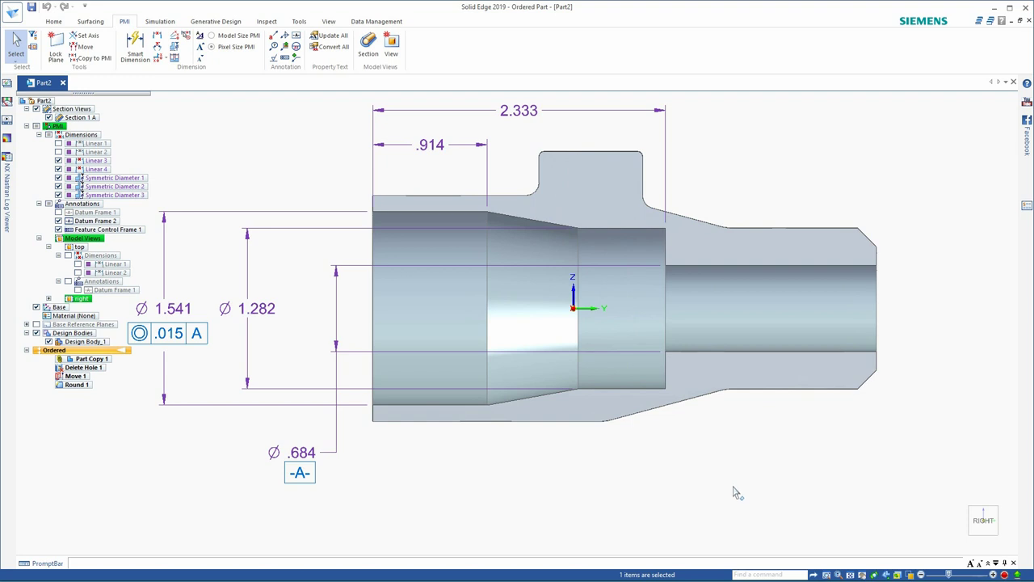
left_click(919, 470)
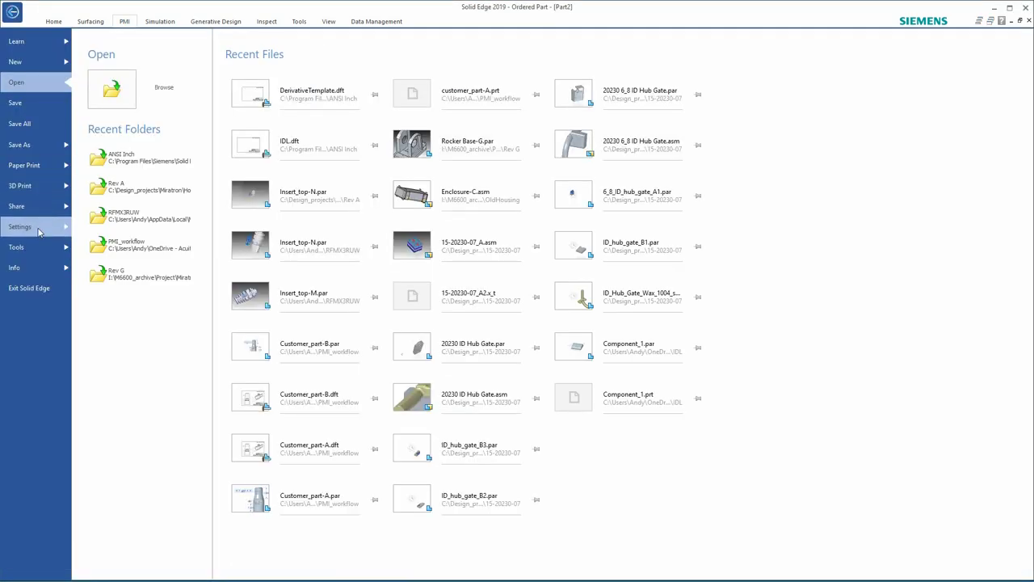
Enter Turning_op2 as the Title on the Summary page of the part's File Properties
left_click(37, 229)
left_click(42, 266)
left_click(183, 204)
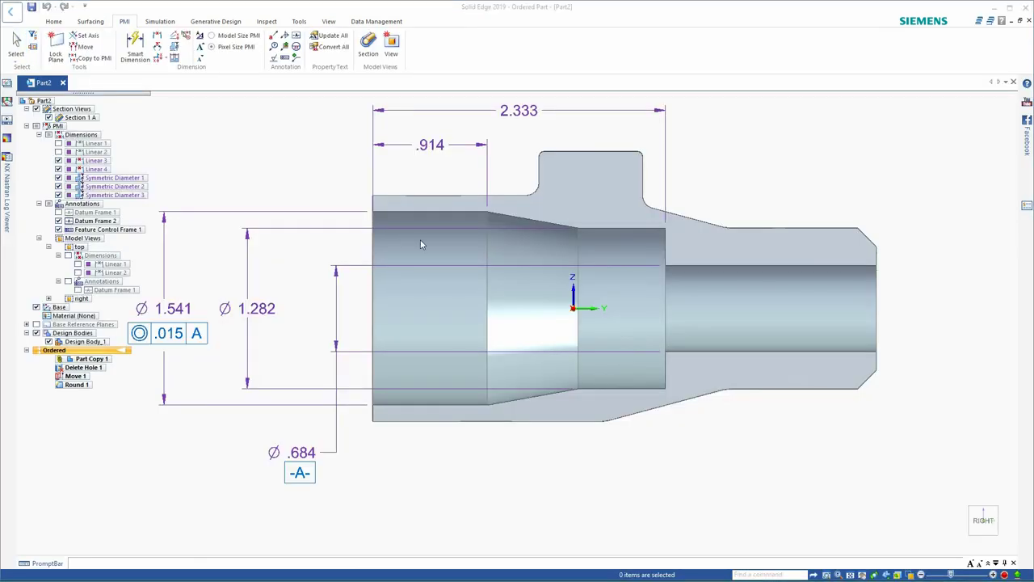
left_click_drag(148, 16, 442, 217)
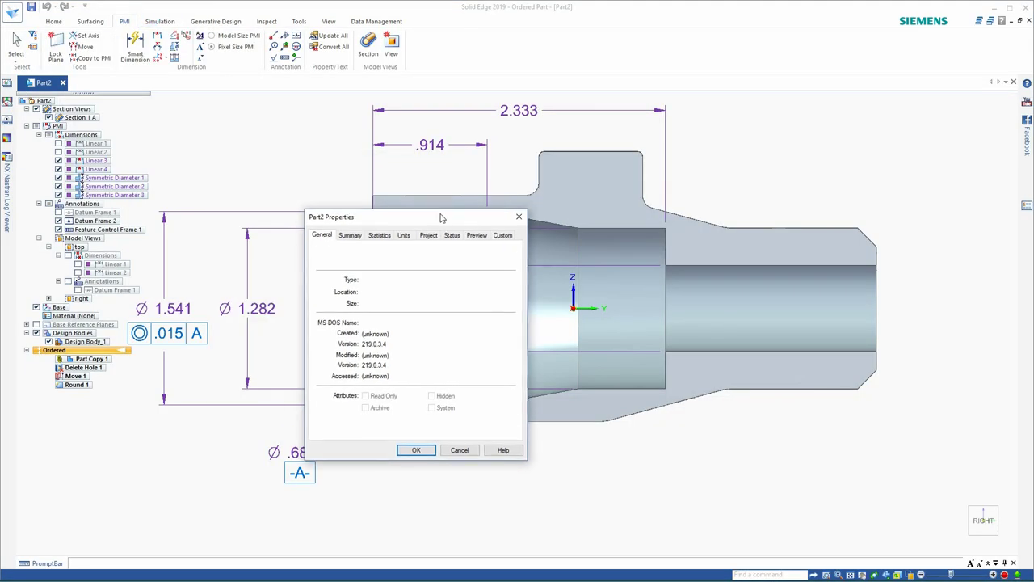
left_click(352, 237)
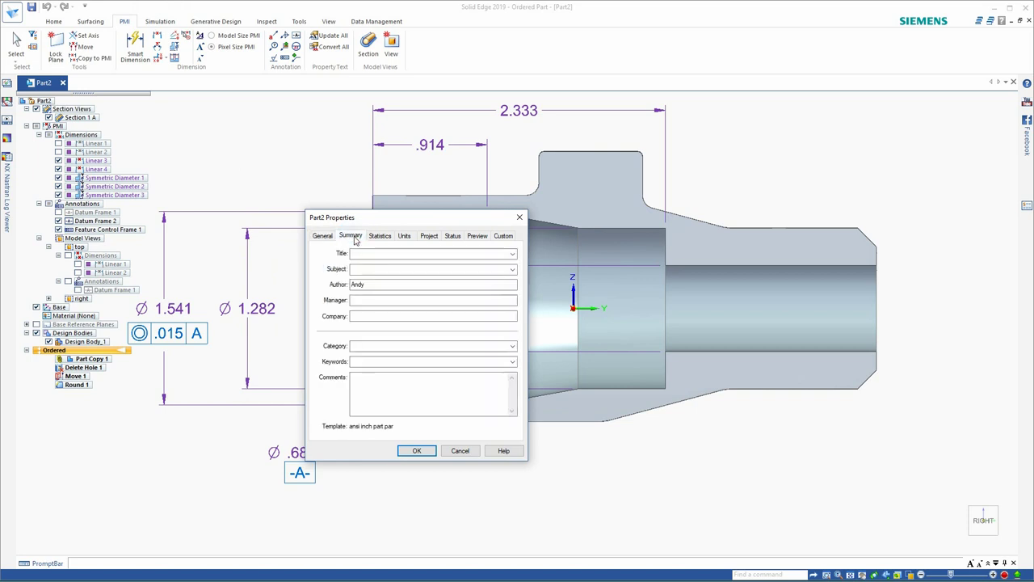
left_click(365, 251)
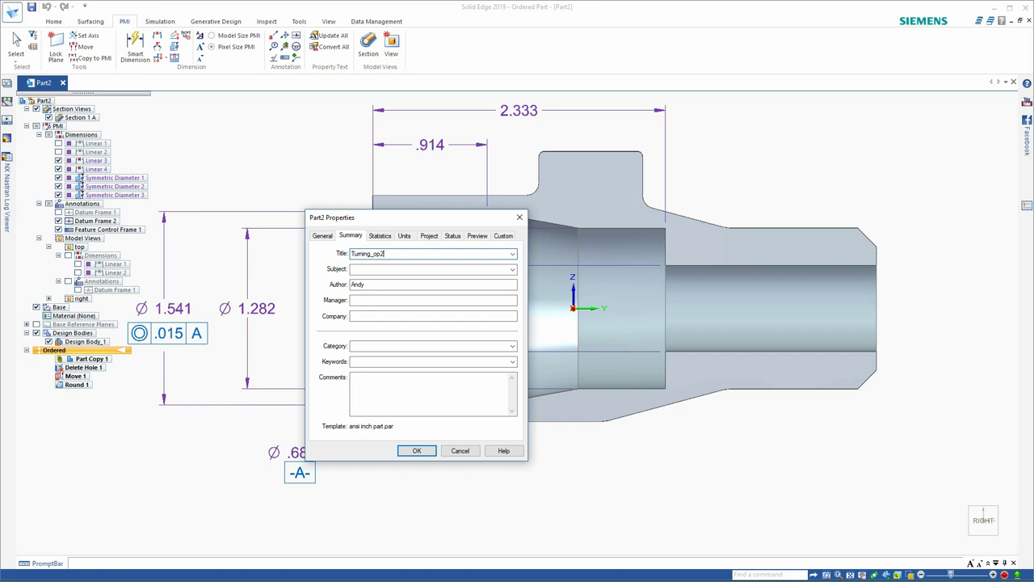
On the Project page, set Document Number 6839 and Project Name 1215, then show Custom properties
left_click(429, 235)
left_click(388, 269)
left_click(385, 253)
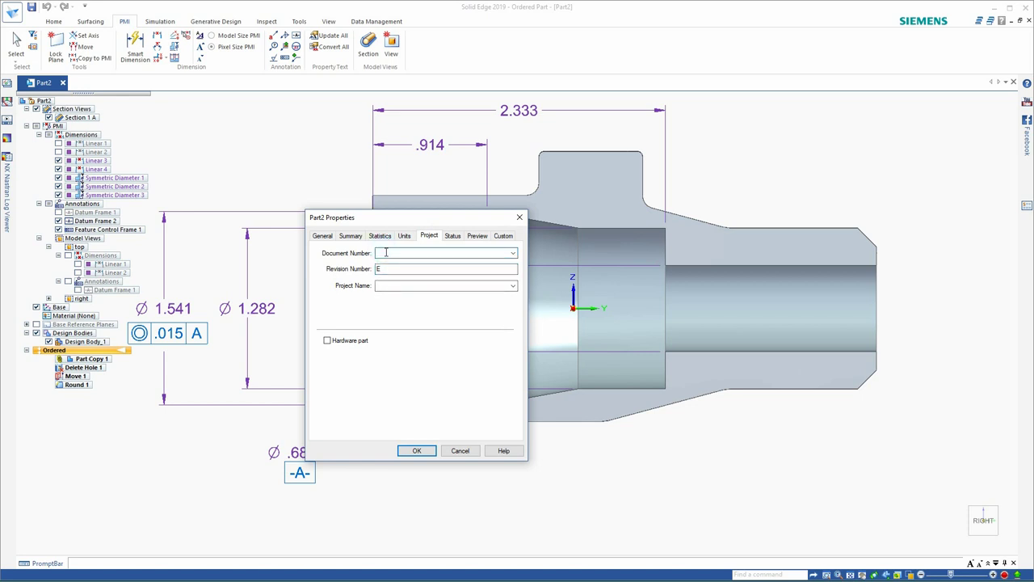
type("839")
left_click(384, 285)
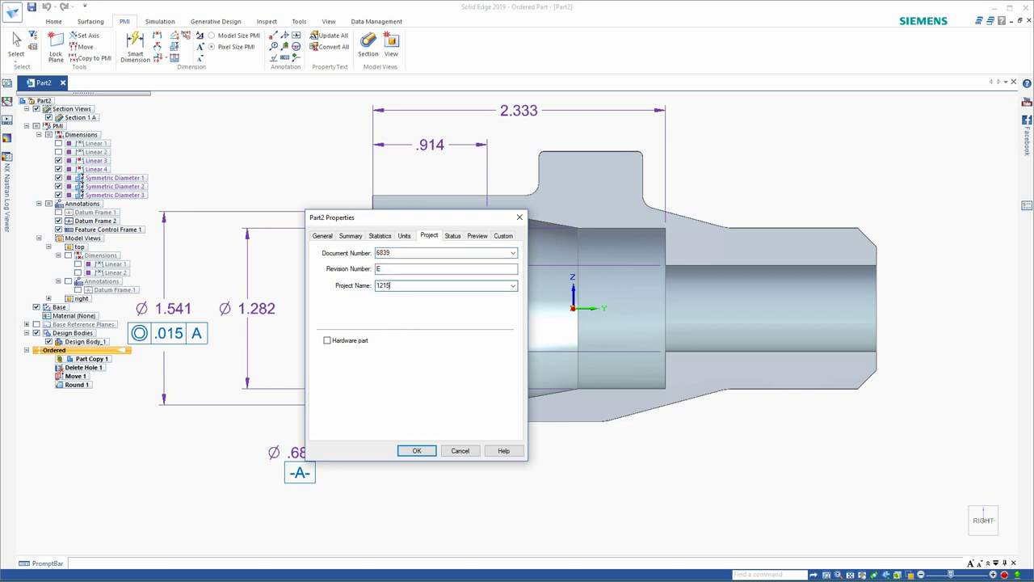
left_click(503, 235)
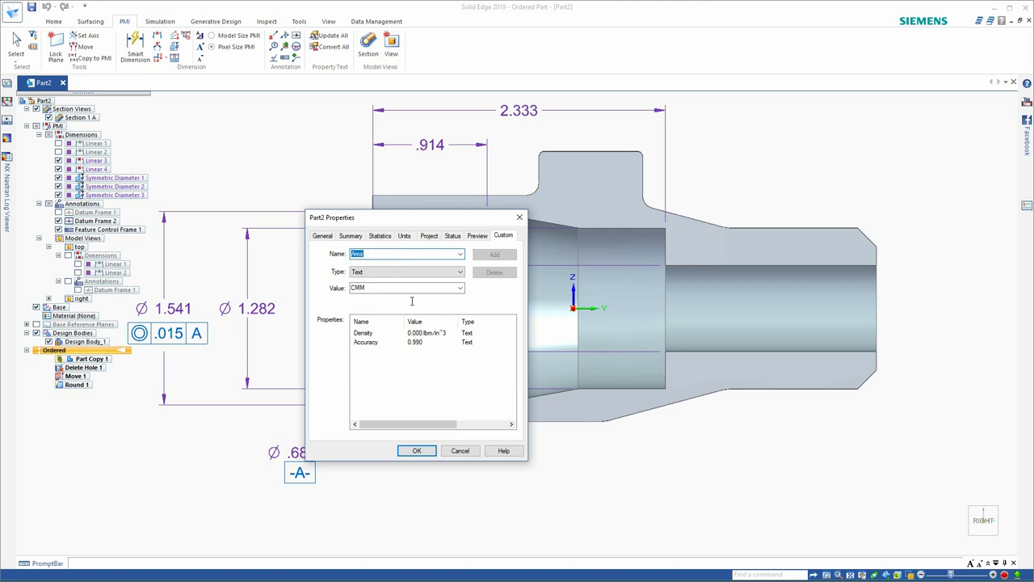
Add custom properties Area = Lathe and Customer = Boeing
left_click(460, 288)
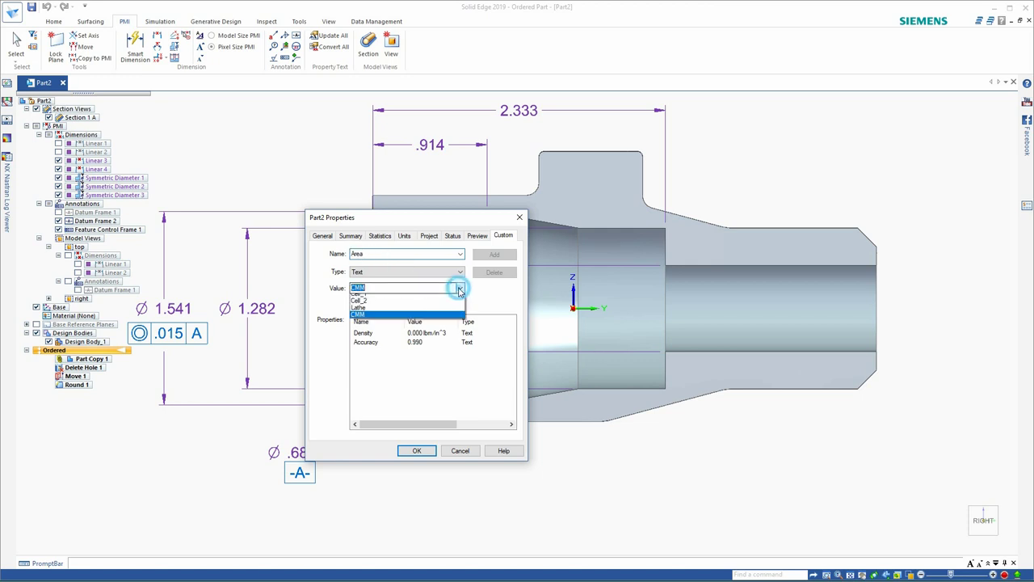
left_click(370, 315)
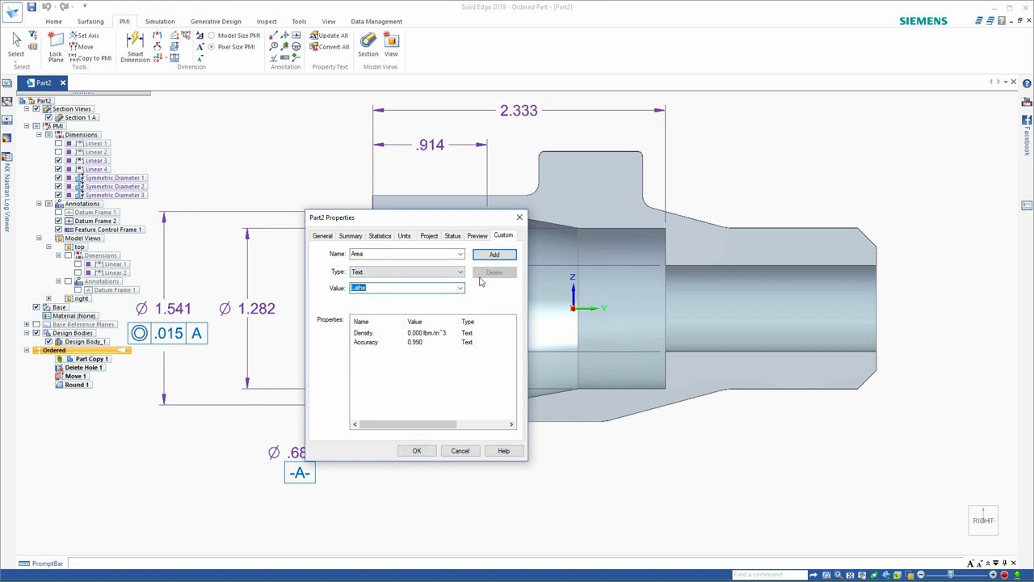
left_click(493, 255)
left_click(460, 254)
left_click(380, 271)
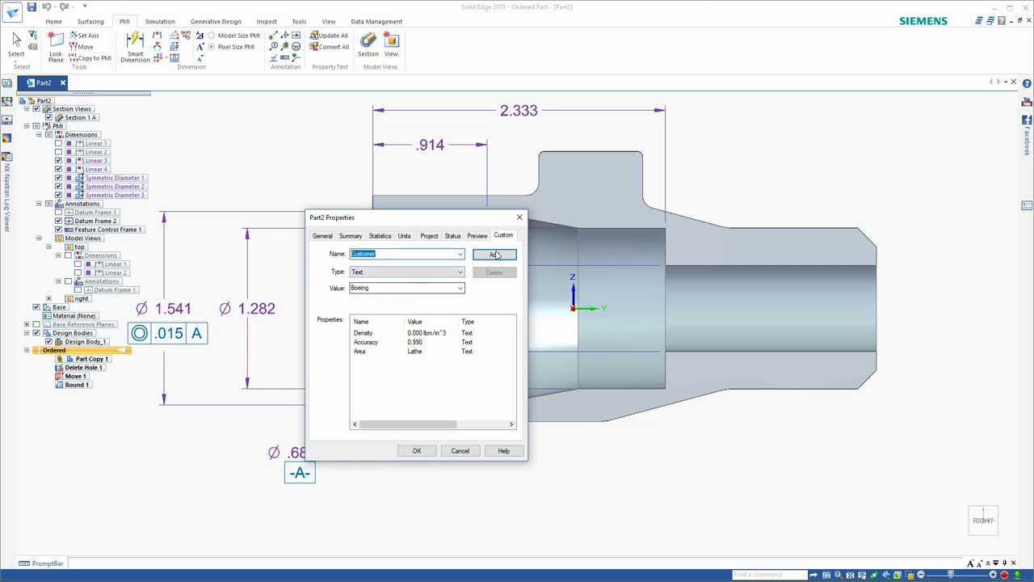
left_click(496, 256)
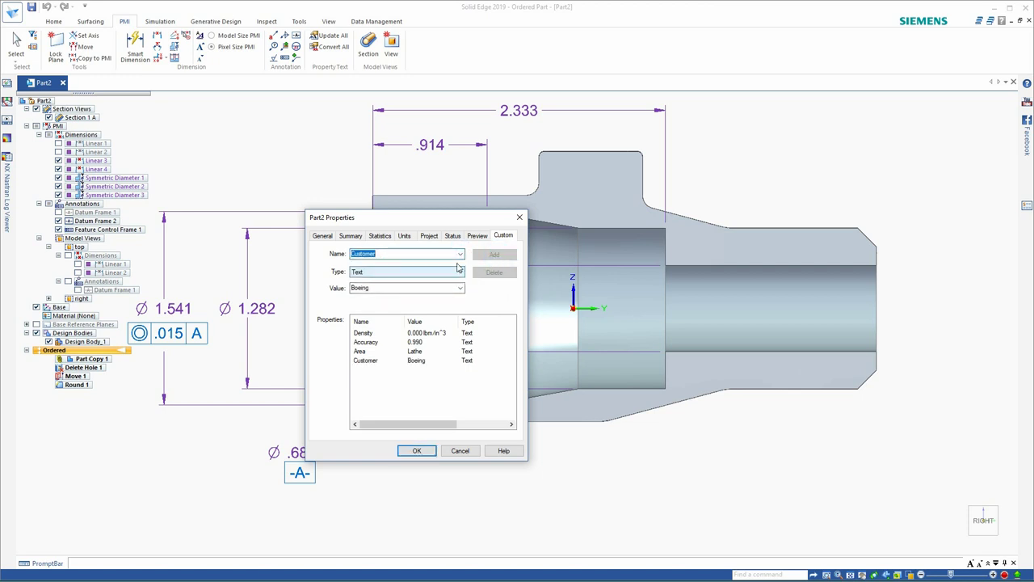
Add the CustomerPN custom property with value 93-5522
left_click(459, 254)
left_click(401, 279)
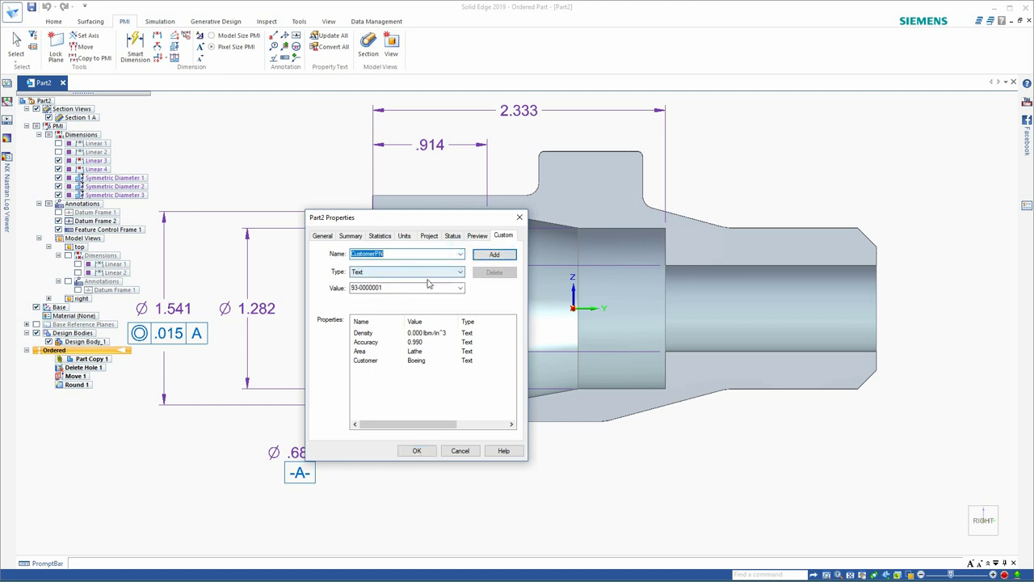
left_click(387, 288)
left_click_drag(388, 287, 363, 291)
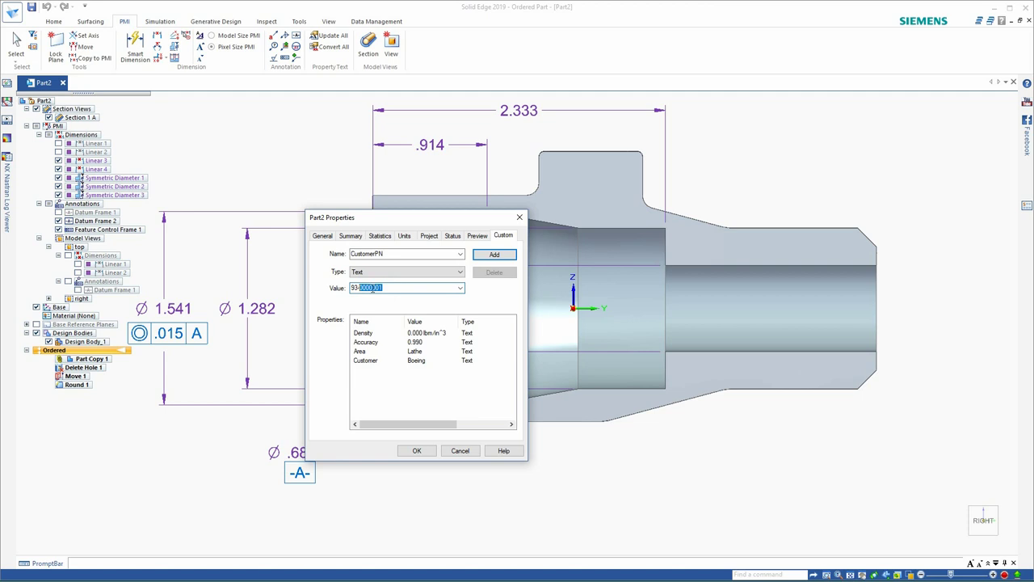
type("5522")
left_click(489, 256)
Set the CustomerRevision property to A and close the properties dialog
left_click(461, 255)
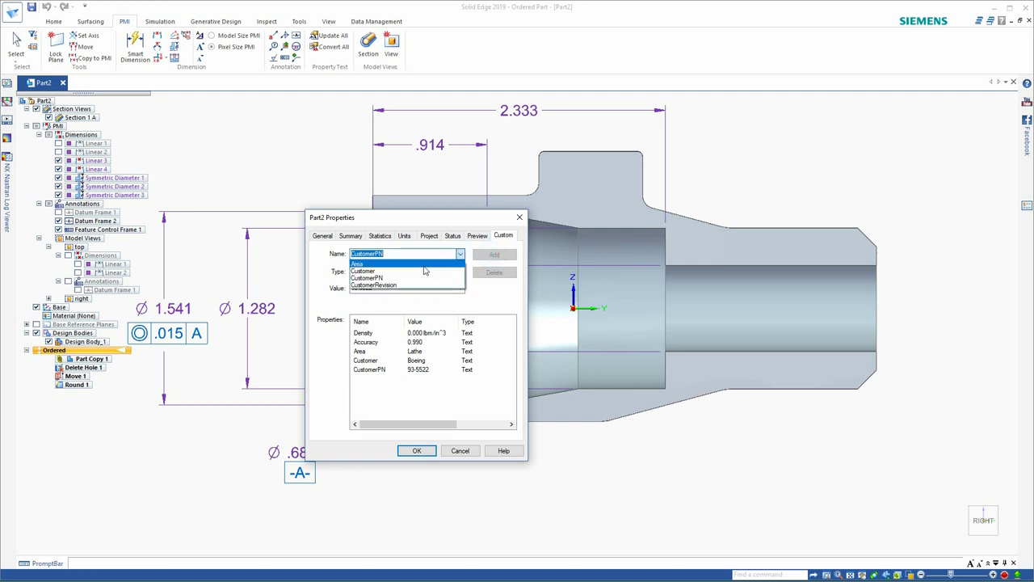
left_click(388, 284)
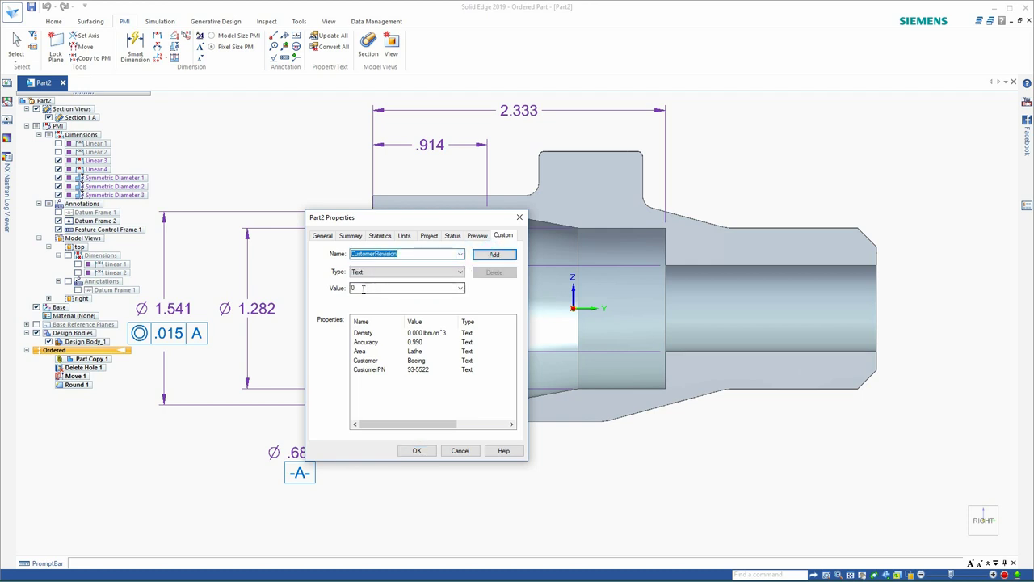
double_click(364, 289)
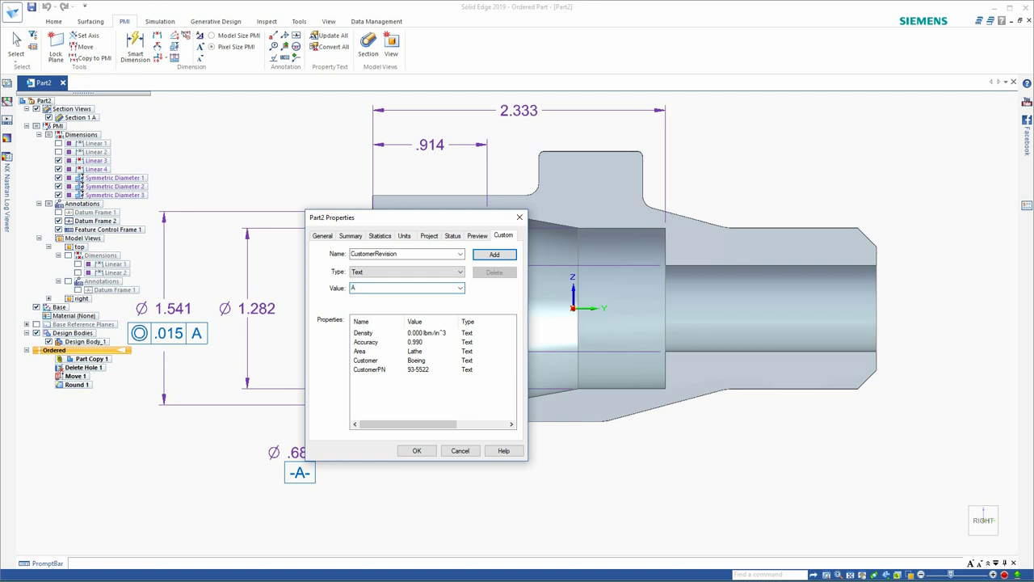
left_click(419, 452)
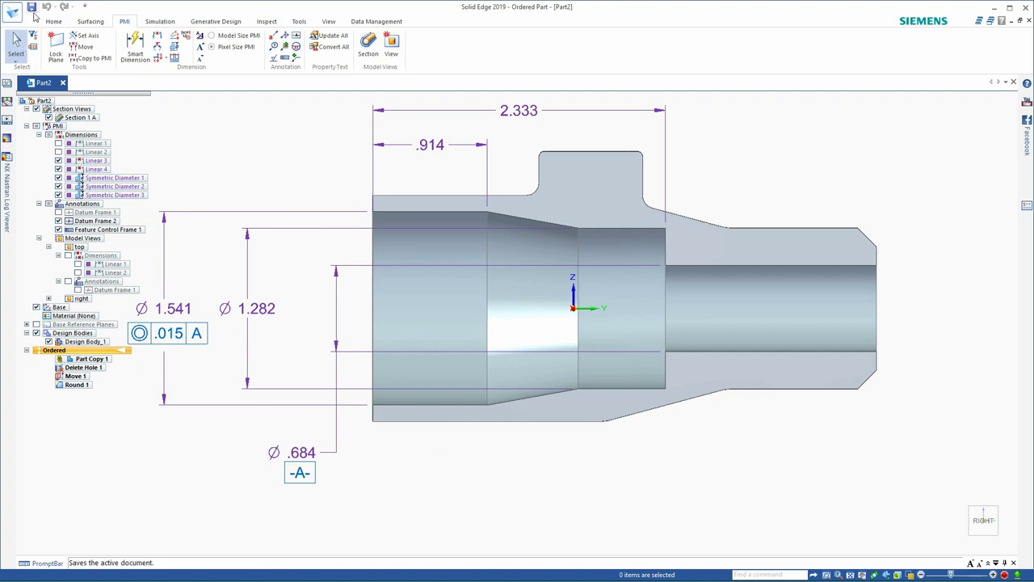
Save Part2 under the name 1215_lathe_op2-E in the Working folder
left_click(31, 7)
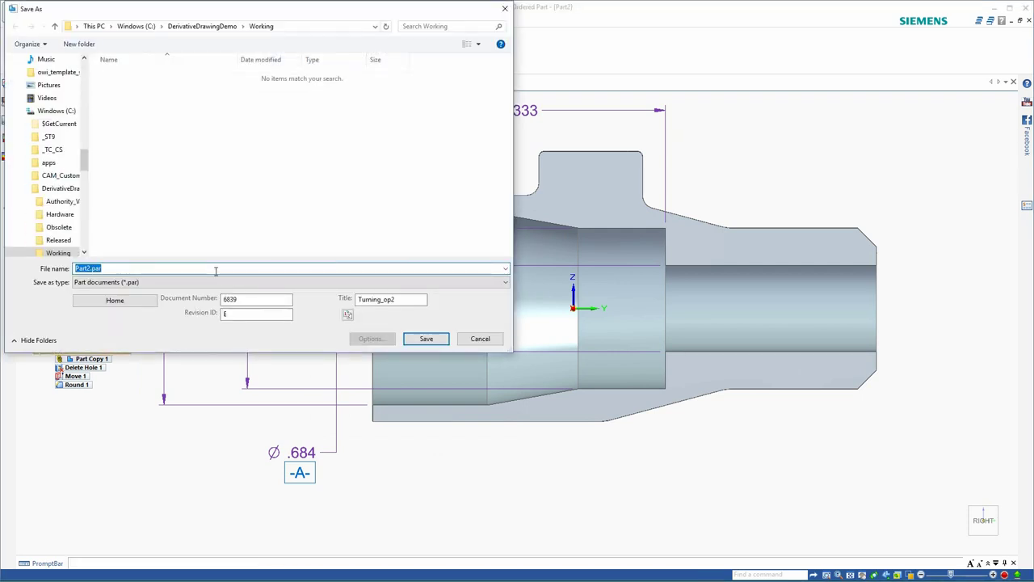
type("1215_lathe_op2-")
type("E")
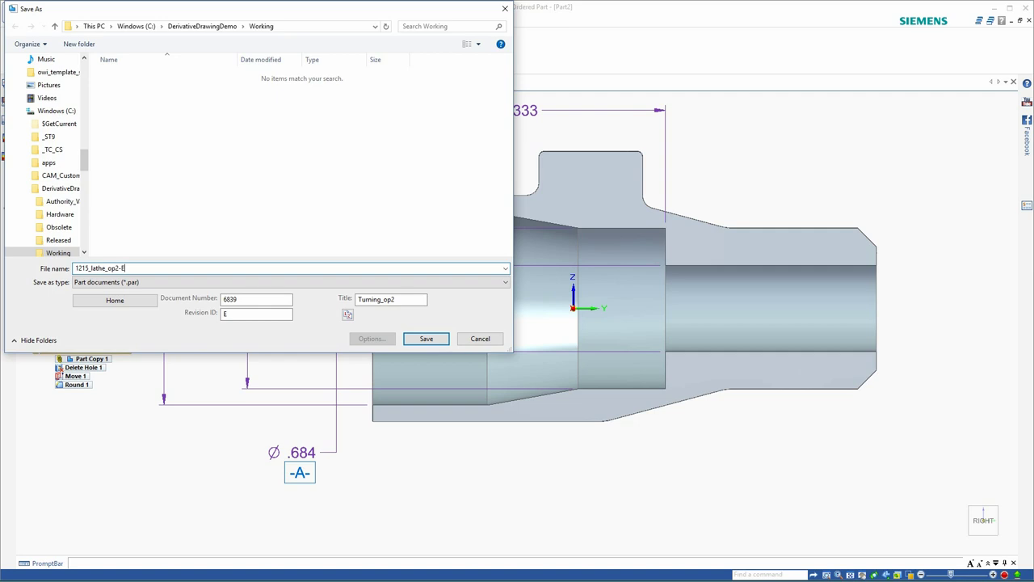
left_click(426, 338)
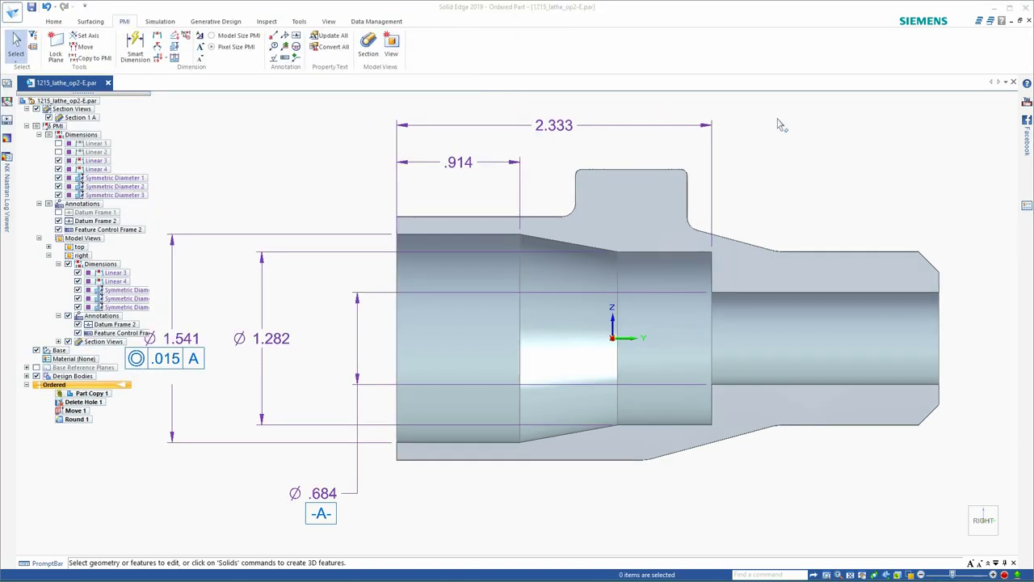
Give the 2.333 dimension a ±.005 unit tolerance, then save the part
left_click(549, 125)
left_click(401, 129)
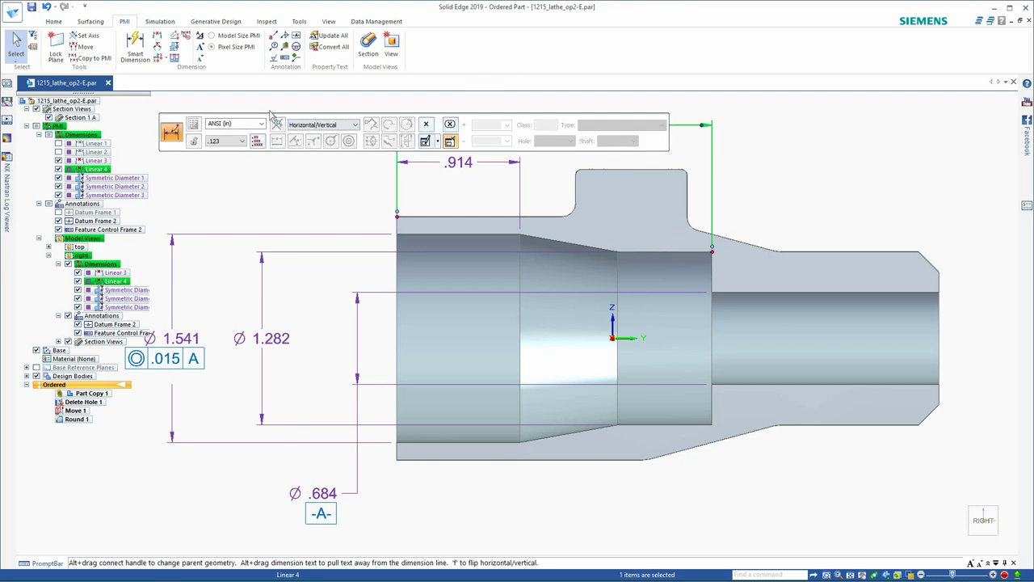
left_click(426, 124)
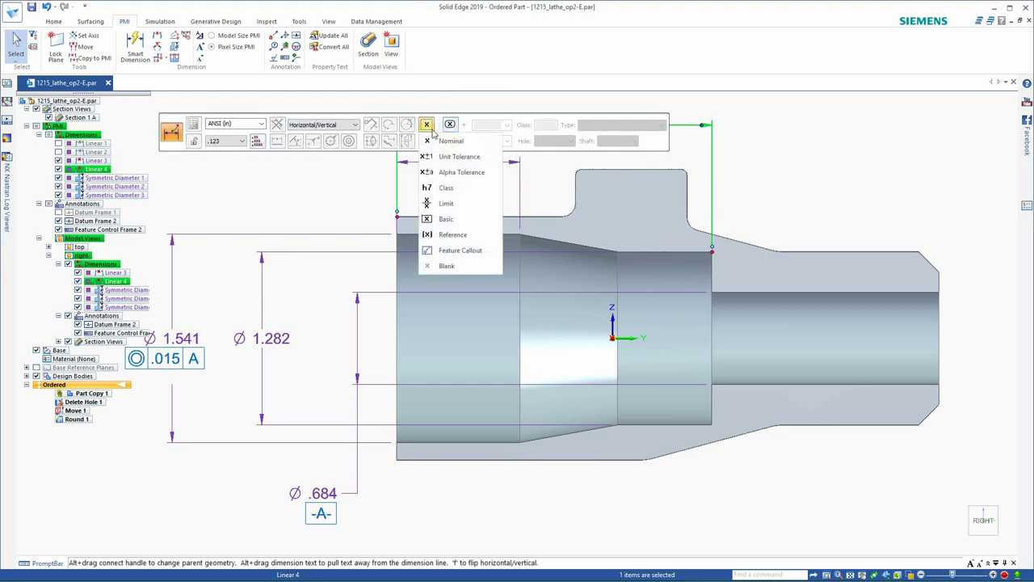
left_click(456, 157)
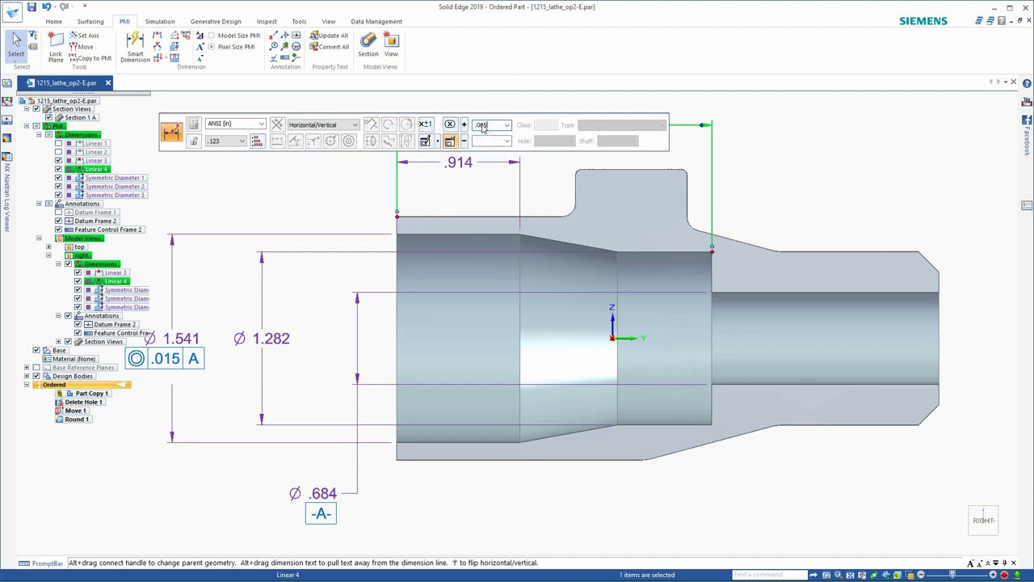
left_click(482, 141)
left_click(342, 193)
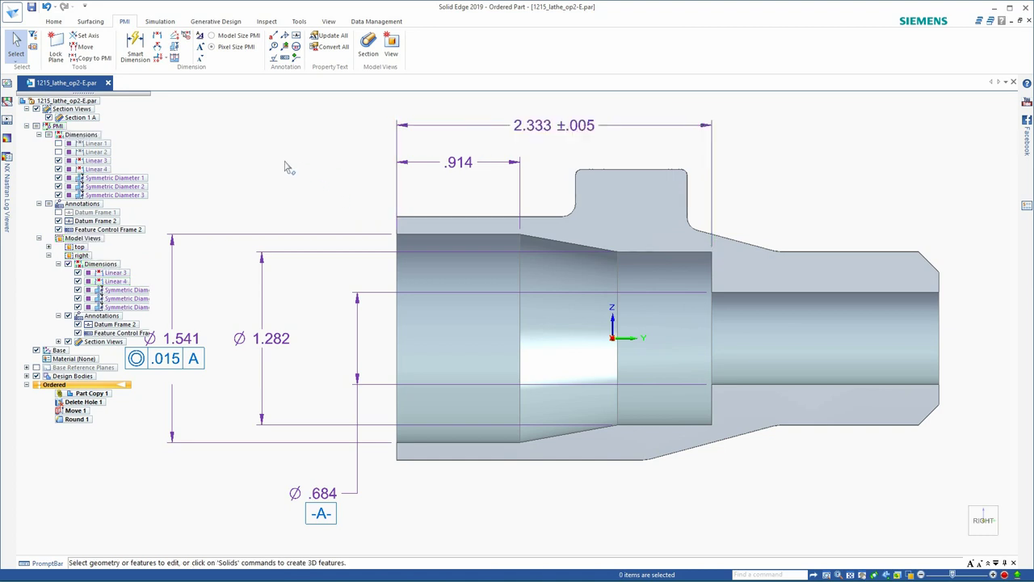
left_click(30, 6)
Create a drawing of the active part from DerivativeTemplate.dft with the view wizard
left_click(13, 12)
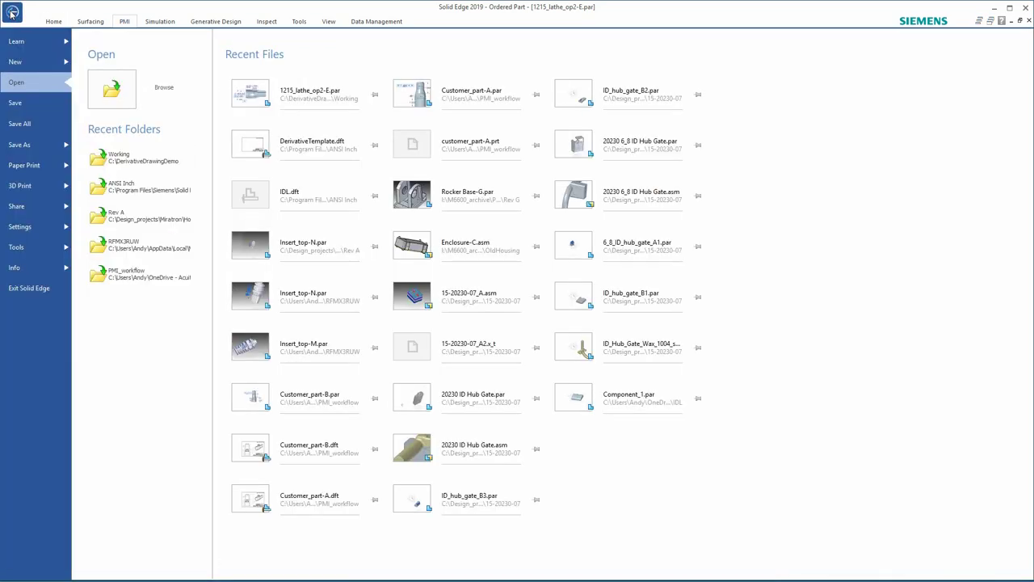
left_click(37, 62)
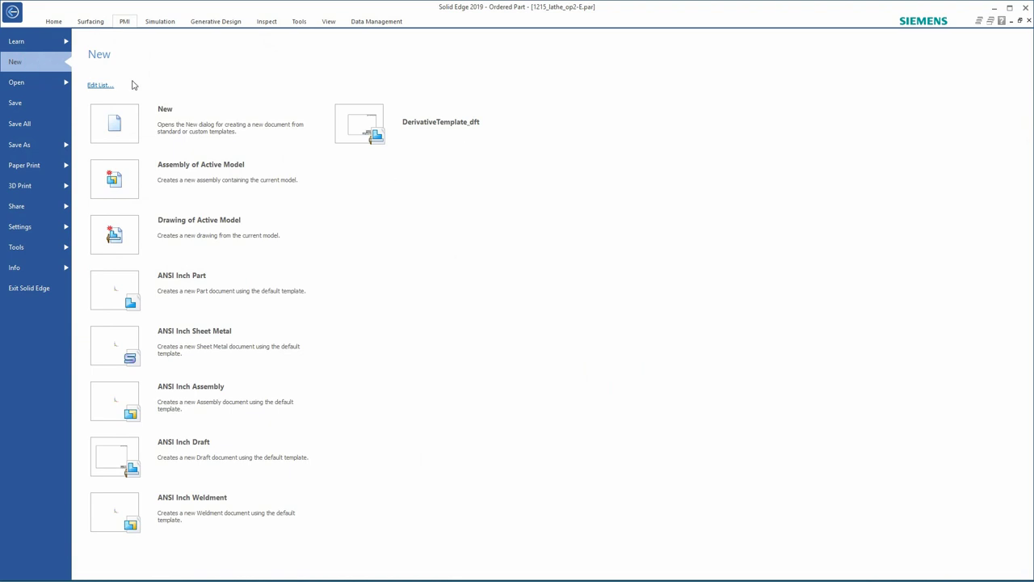
left_click(194, 230)
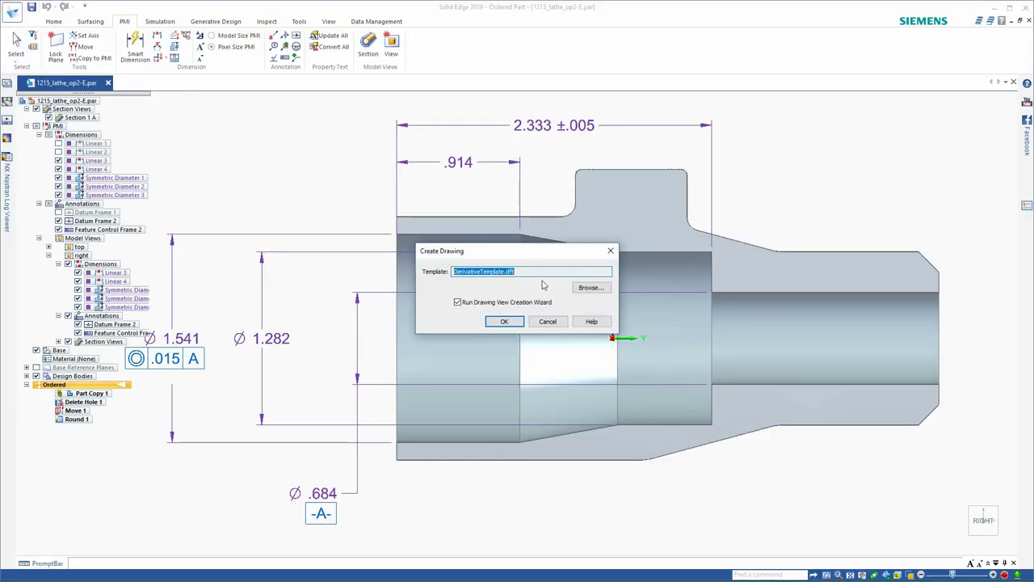
left_click(506, 324)
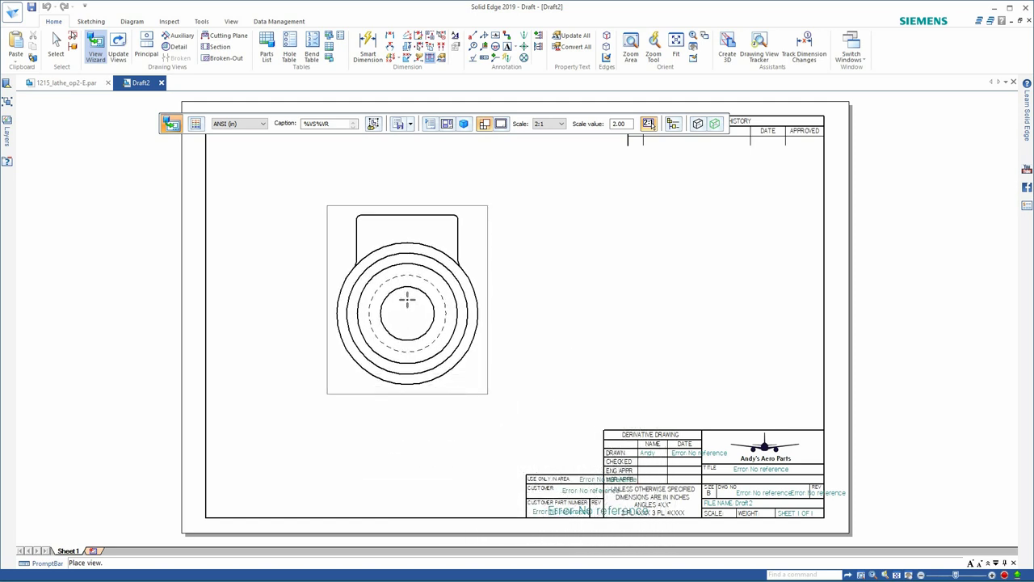
Place the top PMI model view with its PMI annotations on the sheet
left_click(430, 123)
left_click(401, 70)
left_click(396, 81)
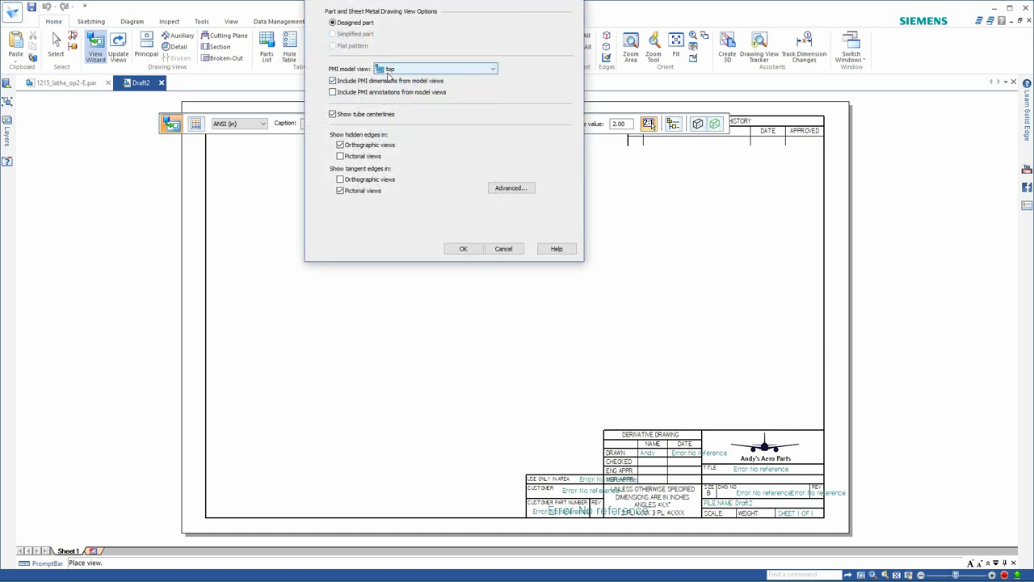
left_click(361, 92)
left_click(463, 248)
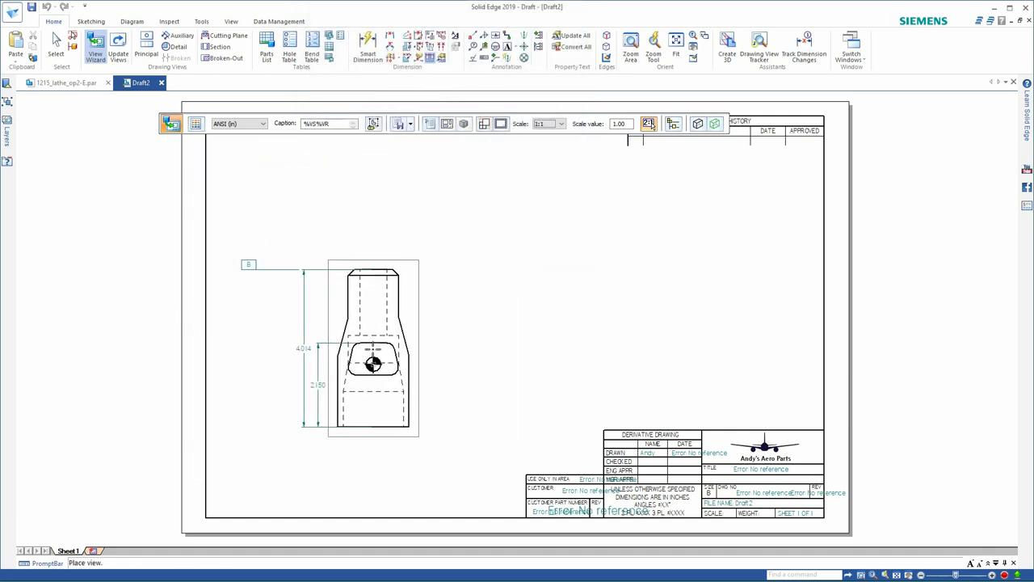
left_click(371, 371)
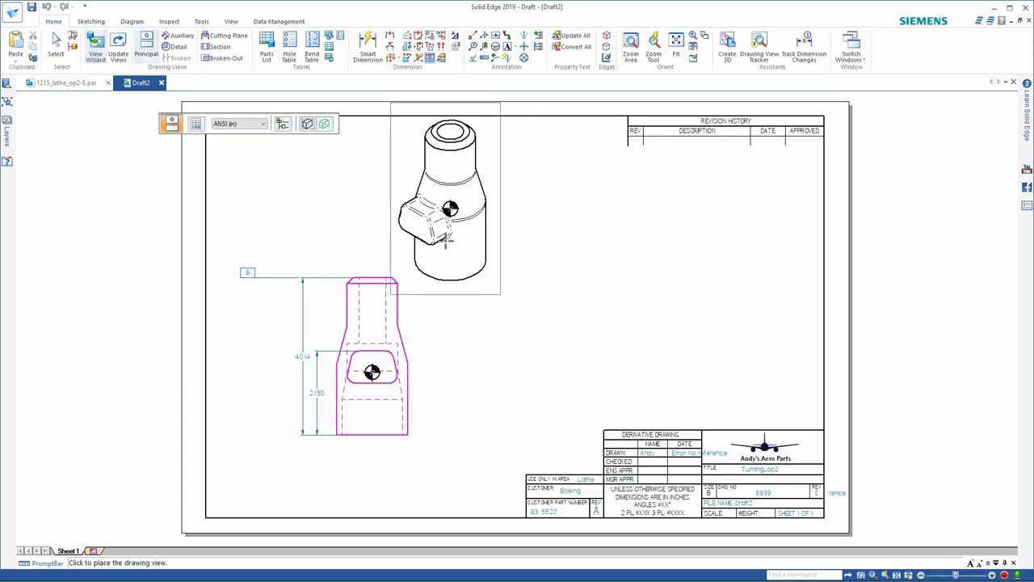
left_click(428, 101)
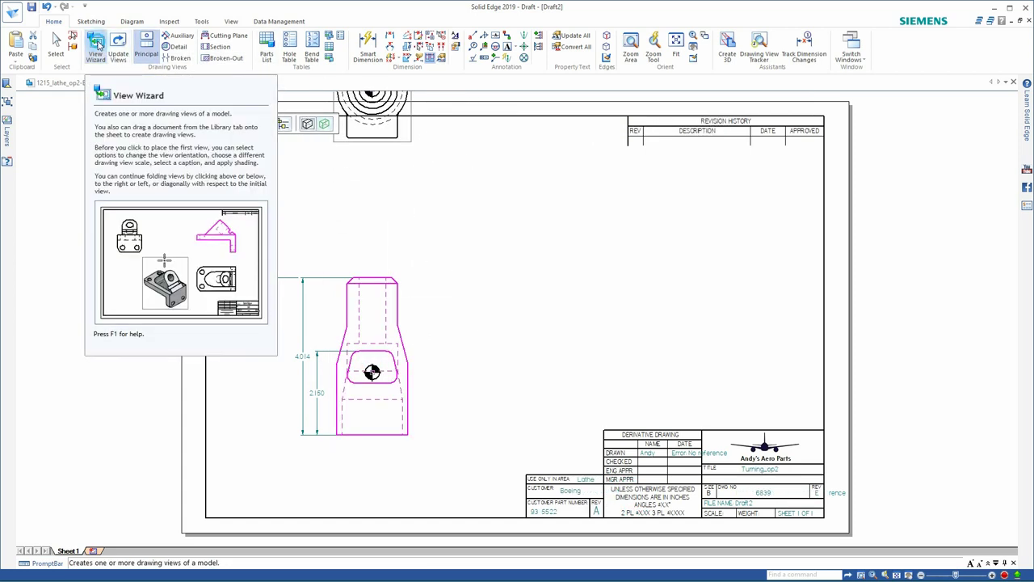
Add a 1:1 right PMI model view of 1215_lathe_op2-E, with annotations, beside the first view
left_click(96, 46)
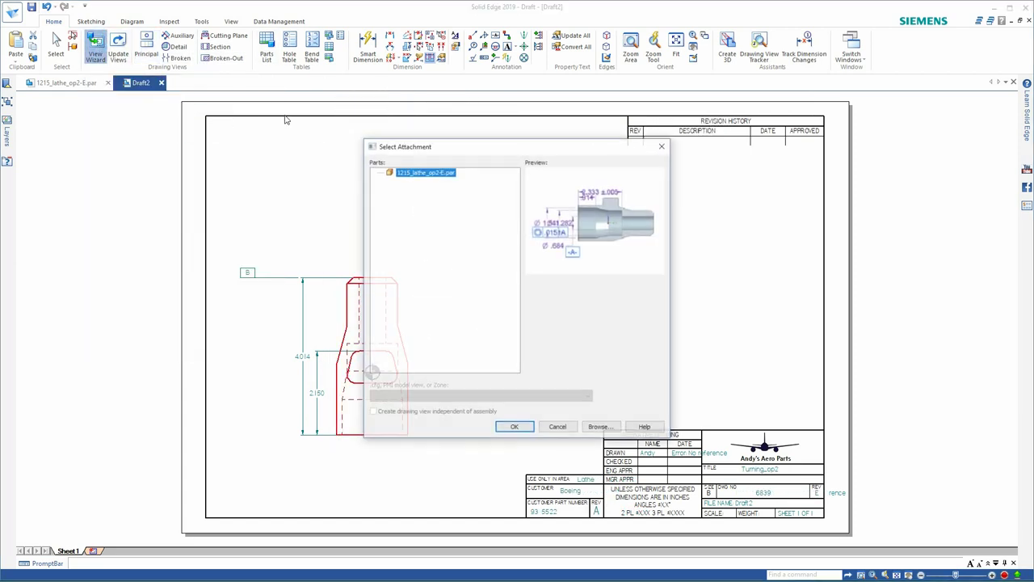
left_click(515, 428)
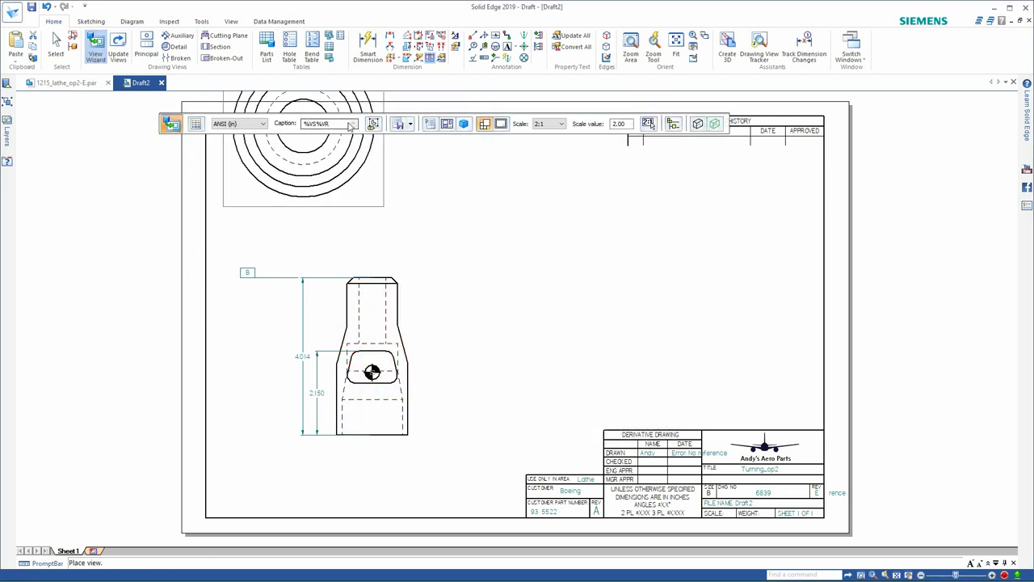
left_click(429, 123)
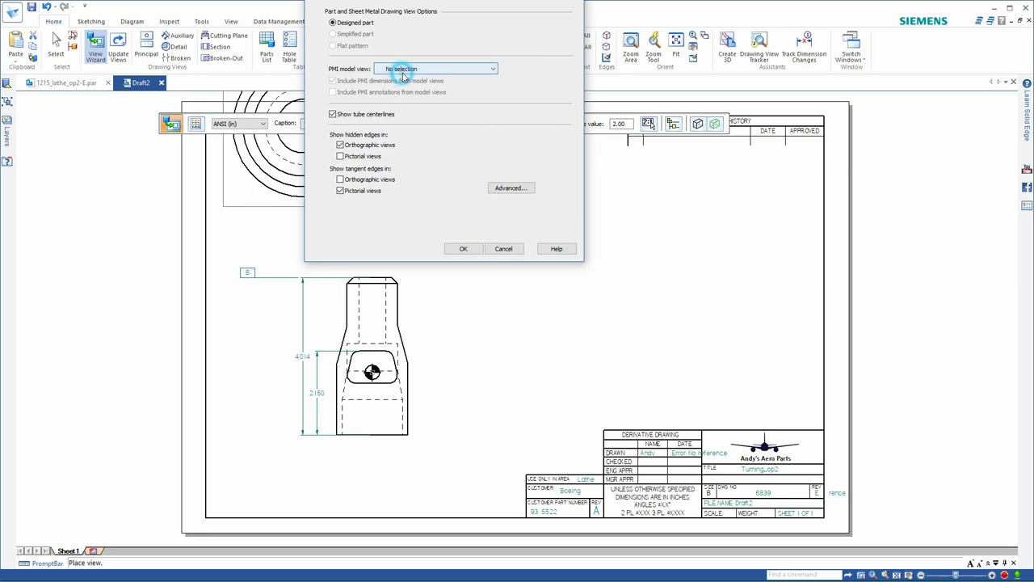
left_click(404, 69)
left_click(396, 97)
left_click(333, 93)
left_click(466, 248)
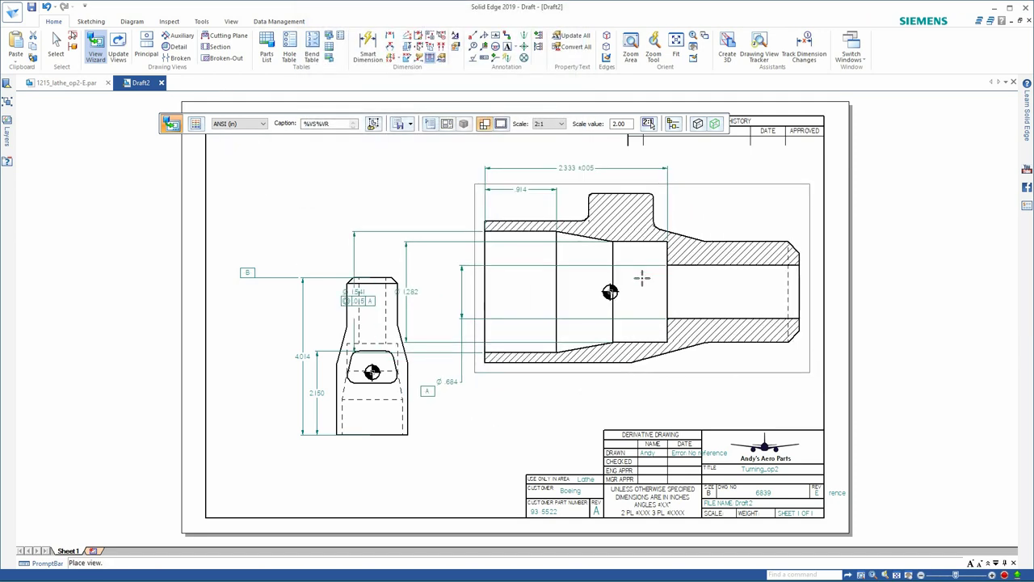
left_click(643, 279)
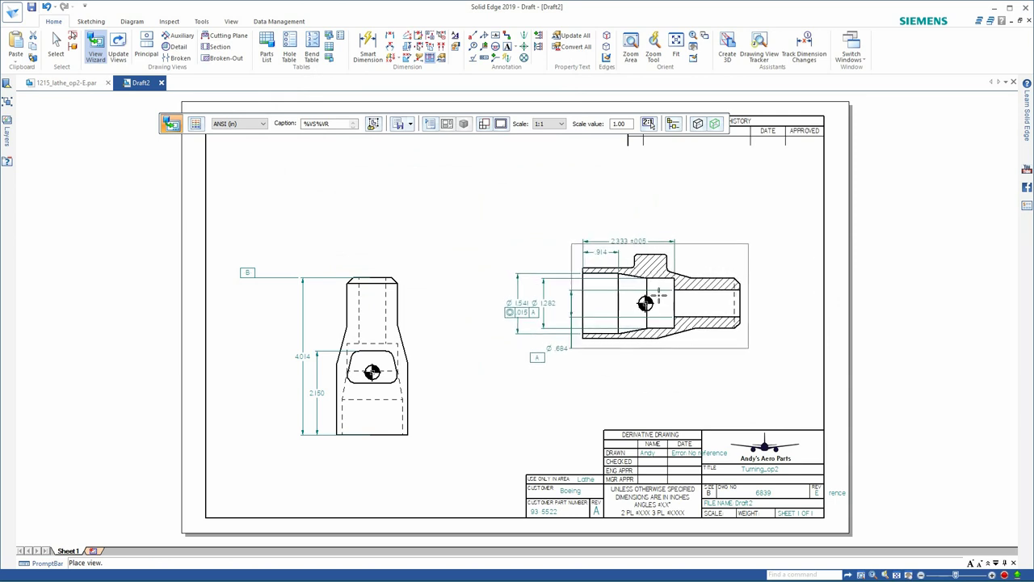
left_click(651, 293)
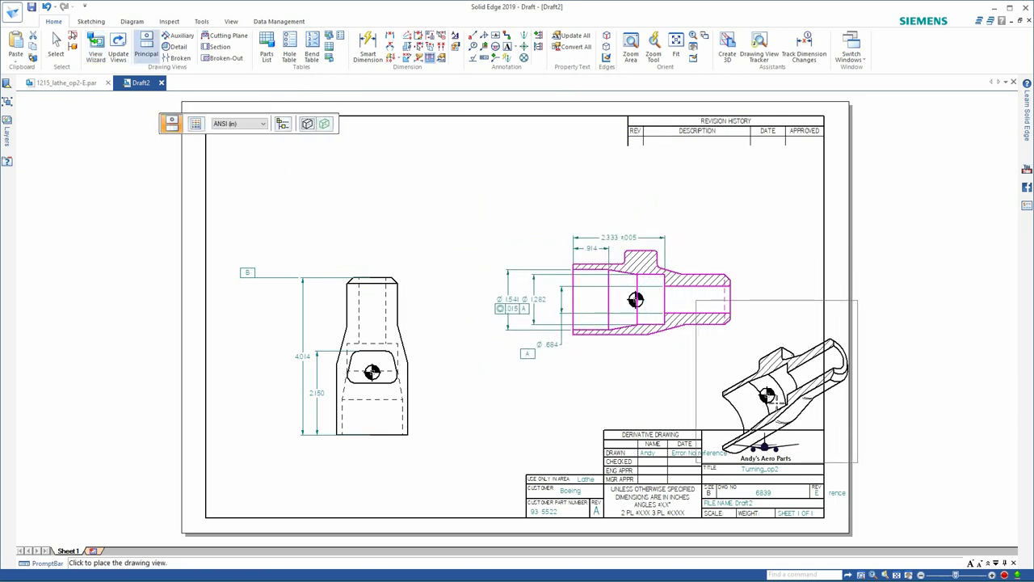
key("Escape")
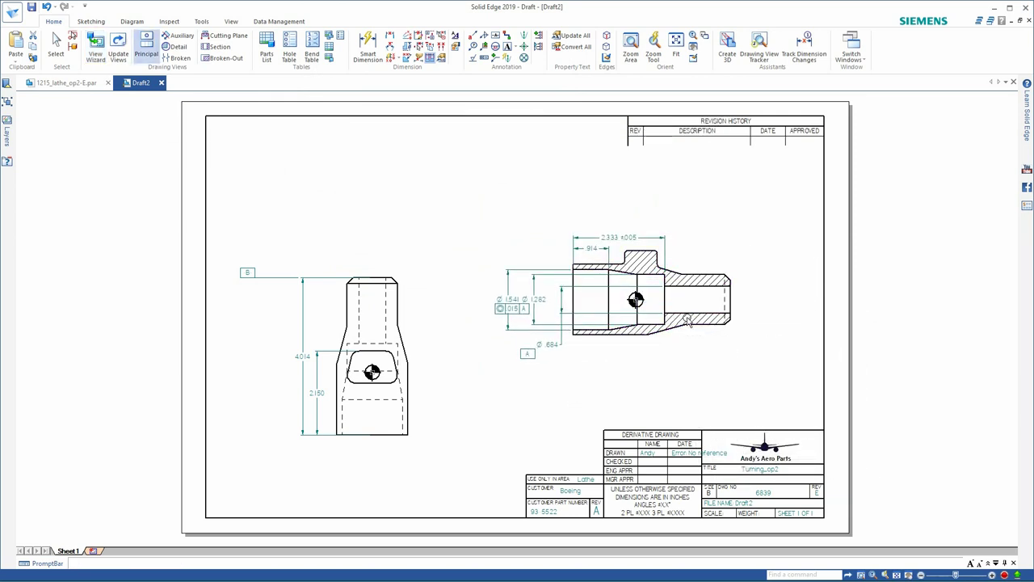
left_click(731, 320)
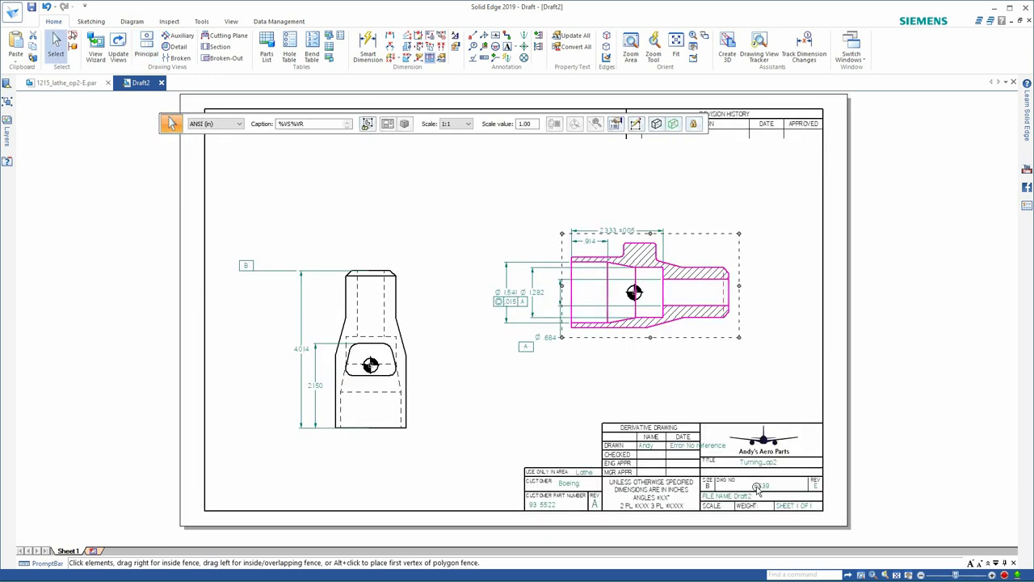
Deselect the view and save the drawing as 1215_lathe_op2-E.dft in Working
scroll(759, 490, "up", 1)
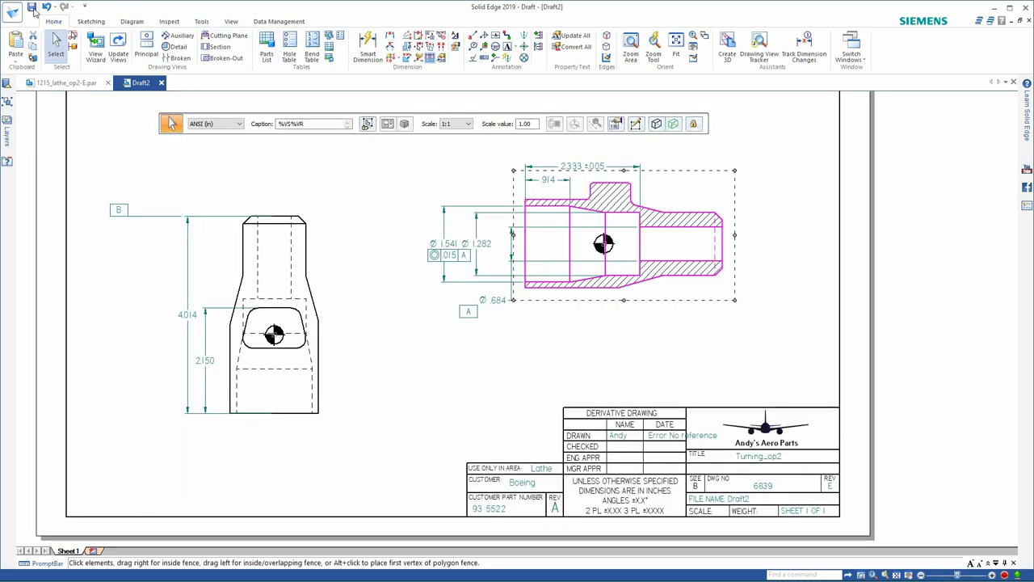
key("Escape")
key("ctrl+s")
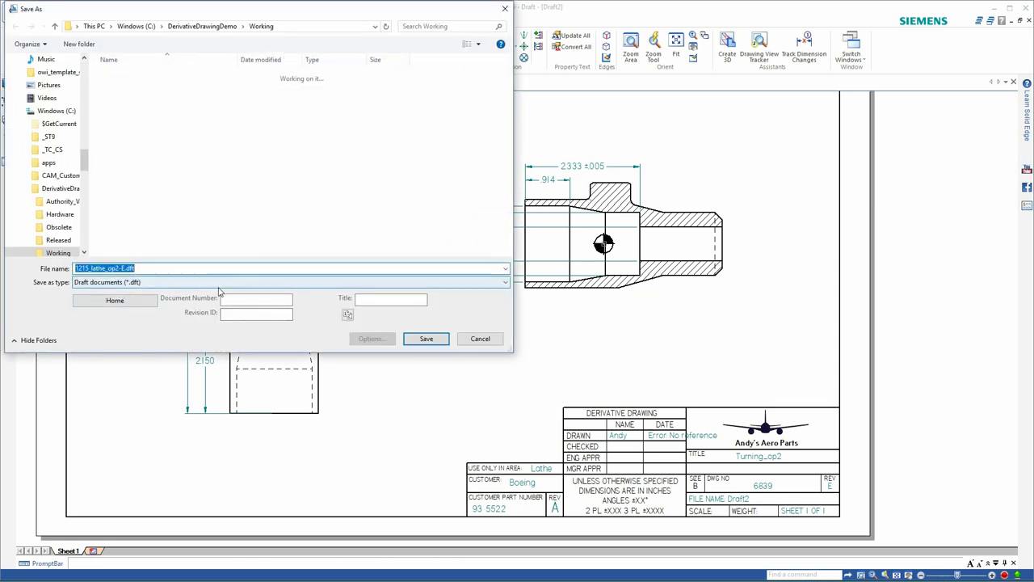
left_click_drag(294, 11, 357, 96)
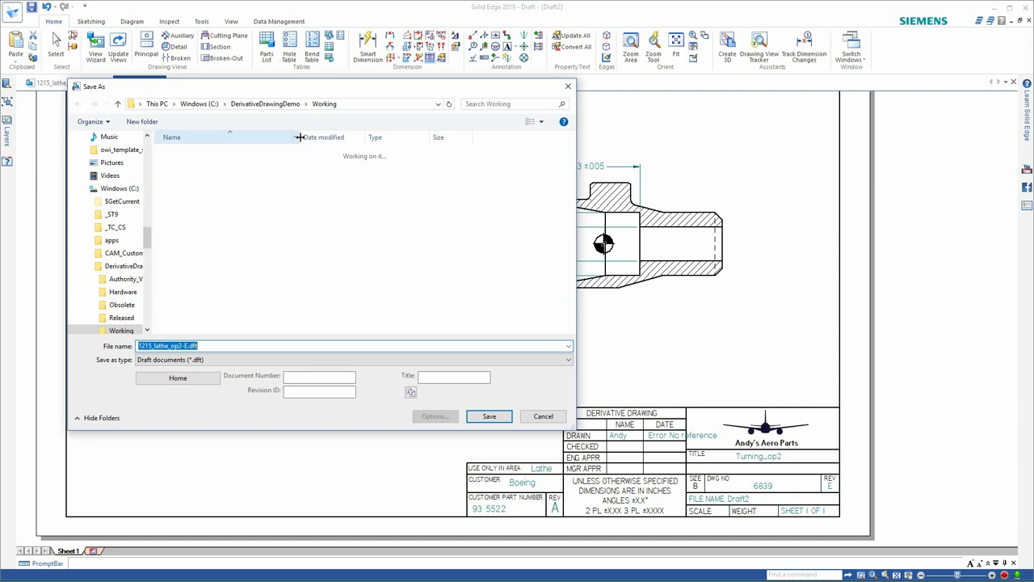
left_click(490, 417)
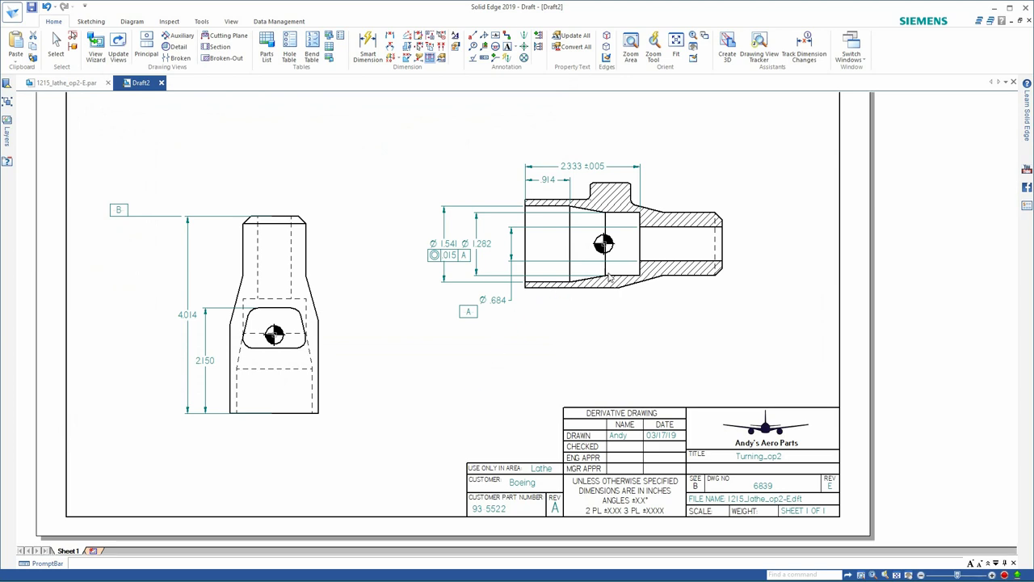
Delete the center marks in the right and left views and zoom out to the full sheet
left_click(608, 246)
key("Delete")
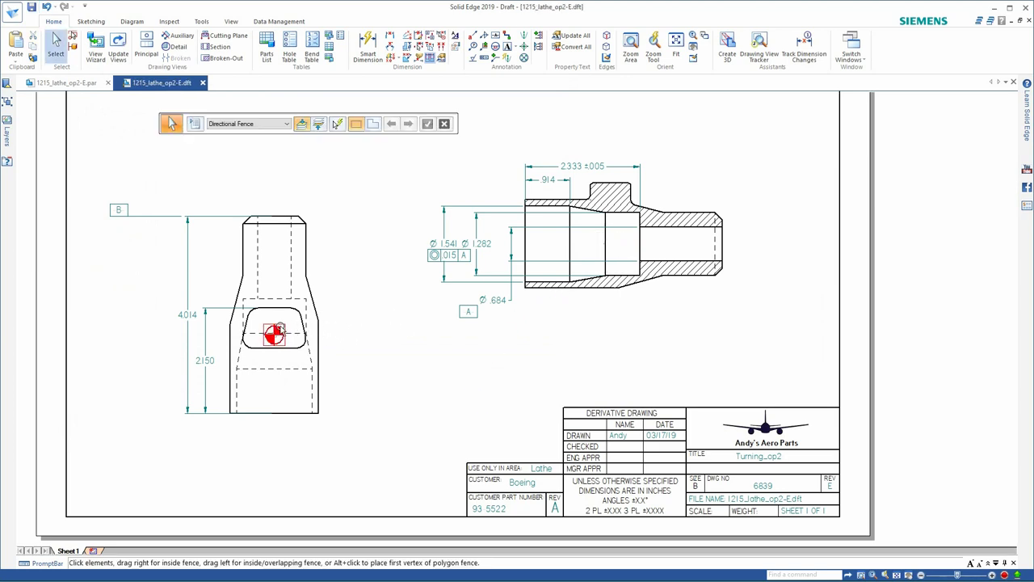
left_click(313, 327)
key("Delete")
scroll(743, 369, "down", 2)
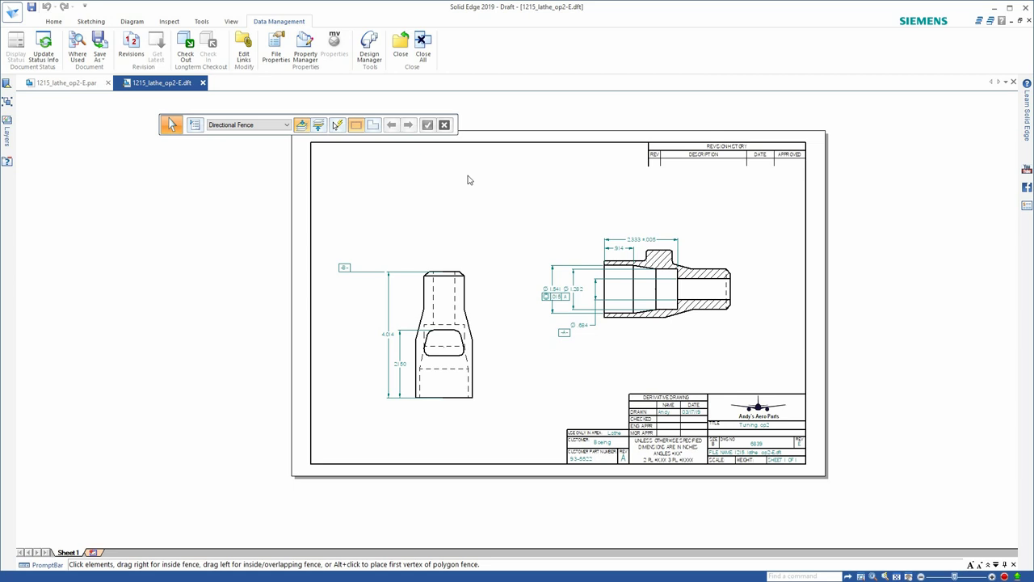
Close the part without saving and inspect the drawing, part and customer_part-A.prt in Design Manager
left_click(107, 82)
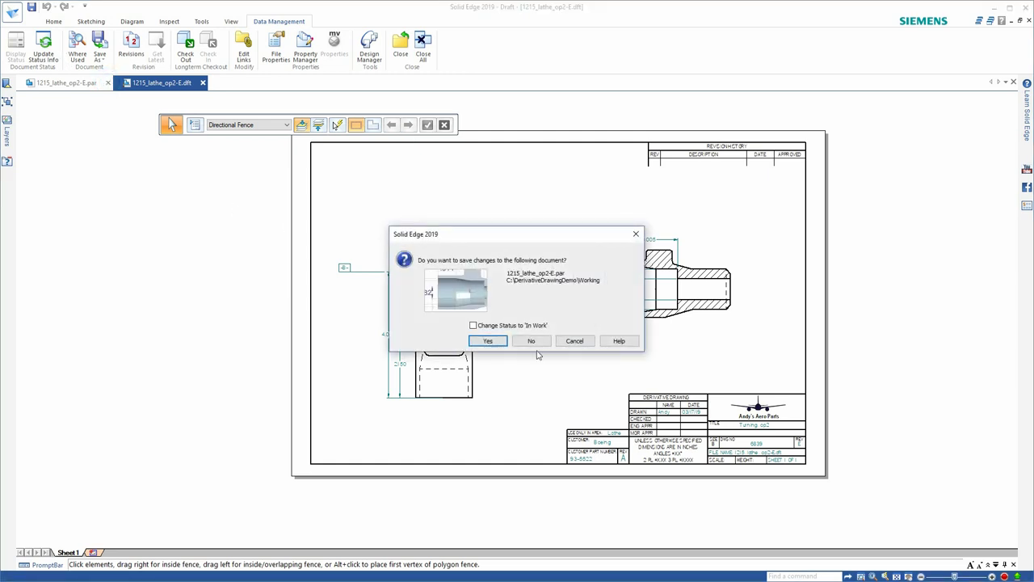
left_click(532, 341)
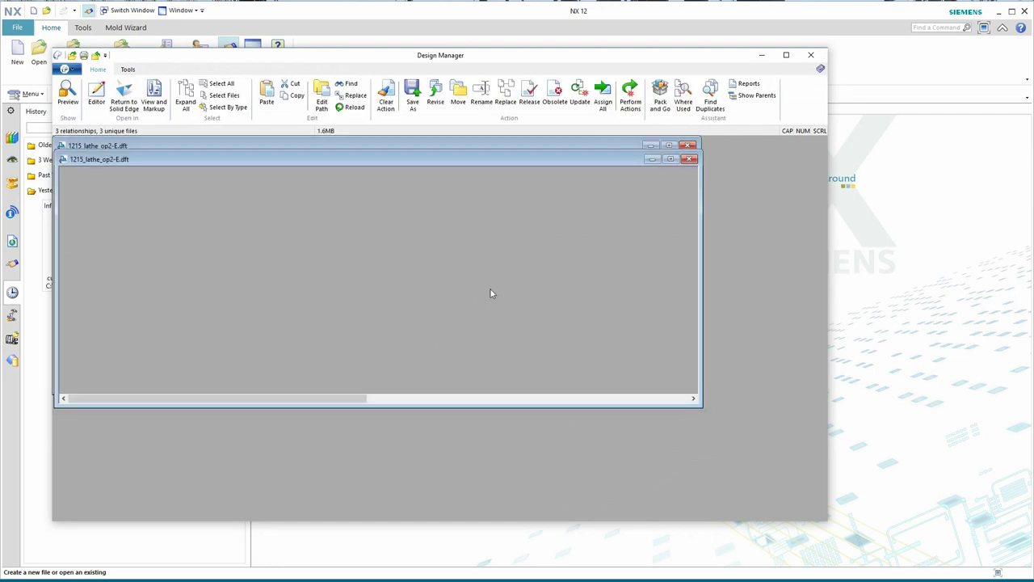
left_click(73, 198)
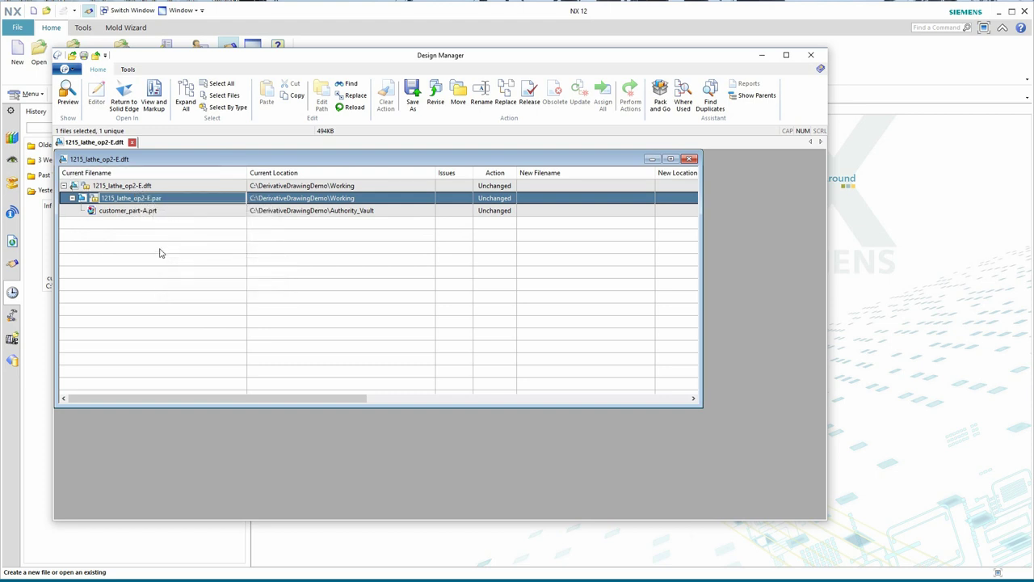
left_click(141, 186)
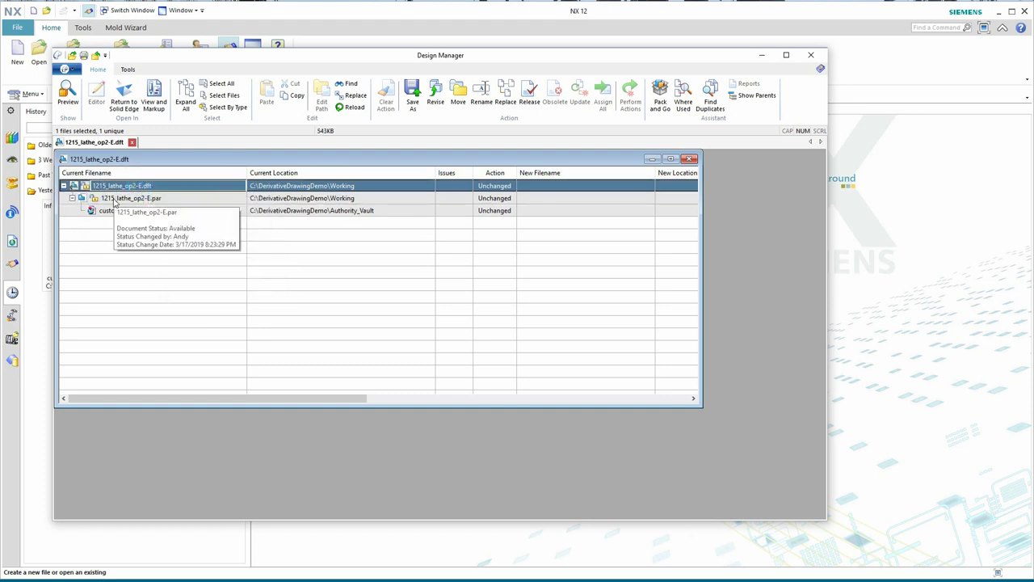
left_click(115, 200)
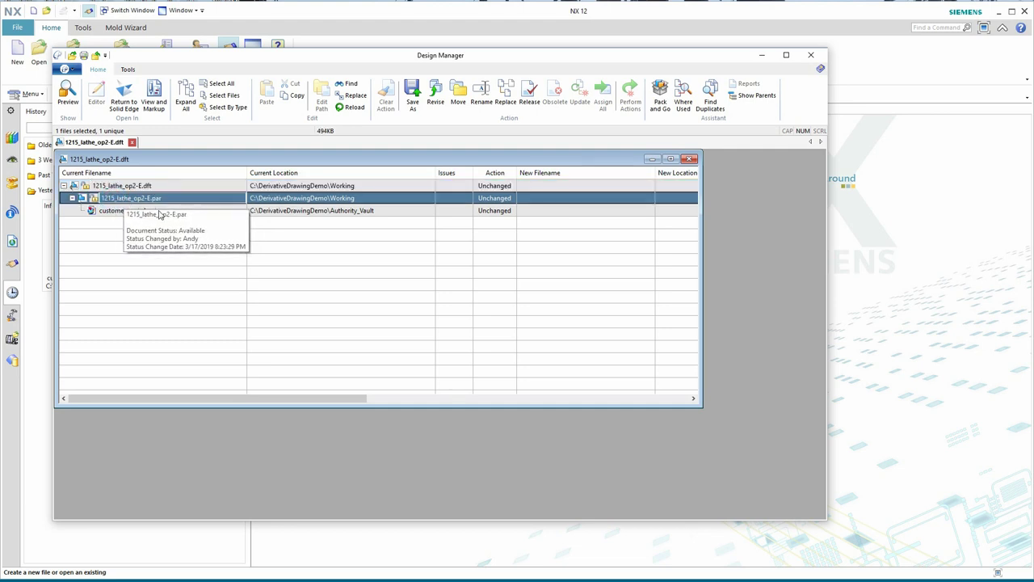
left_click(142, 212)
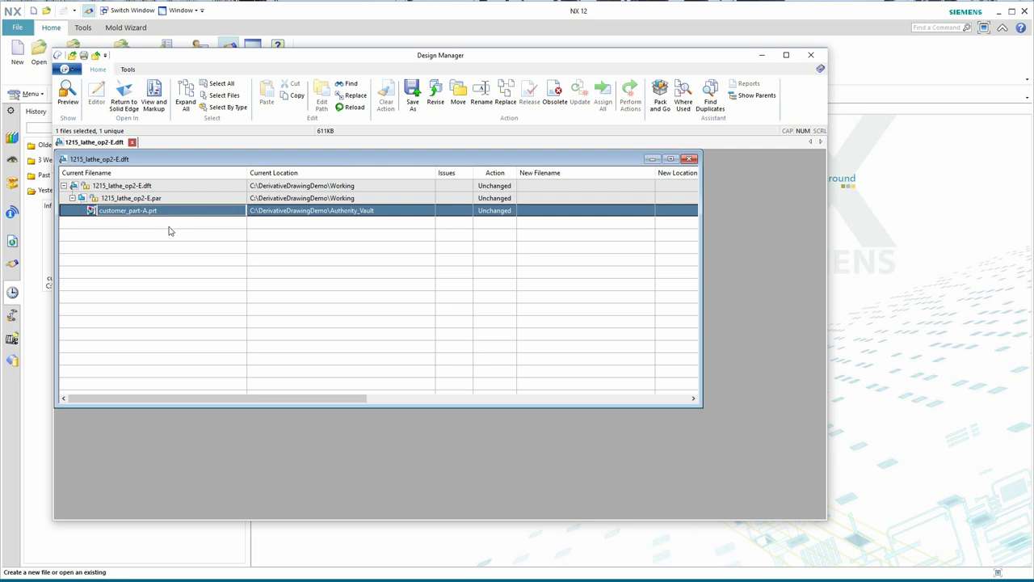
left_click(151, 246)
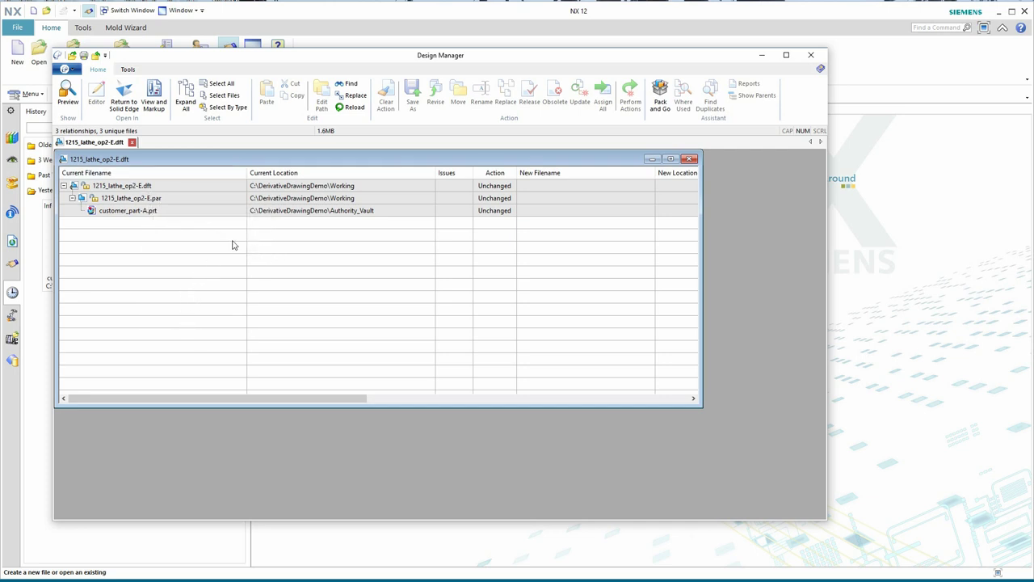
Move 1215_lathe_op2-E.dft and its part to the Released folder
left_click(150, 199)
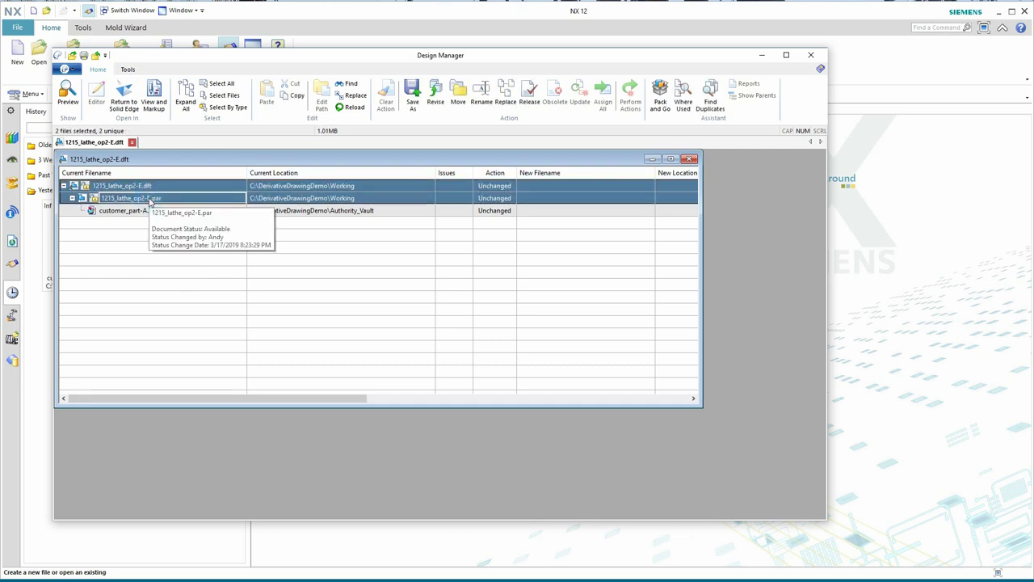
right_click(150, 199)
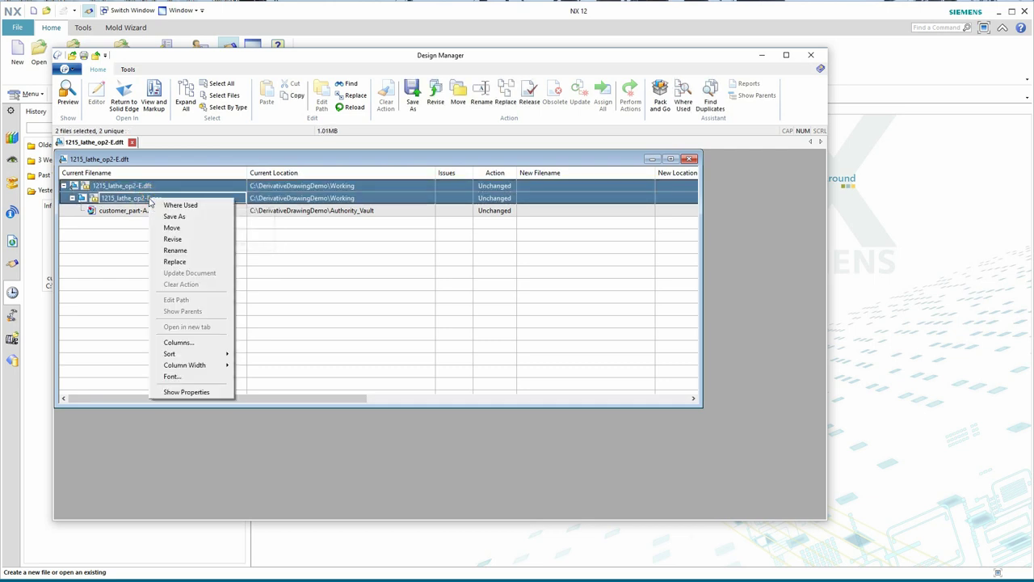
left_click(202, 230)
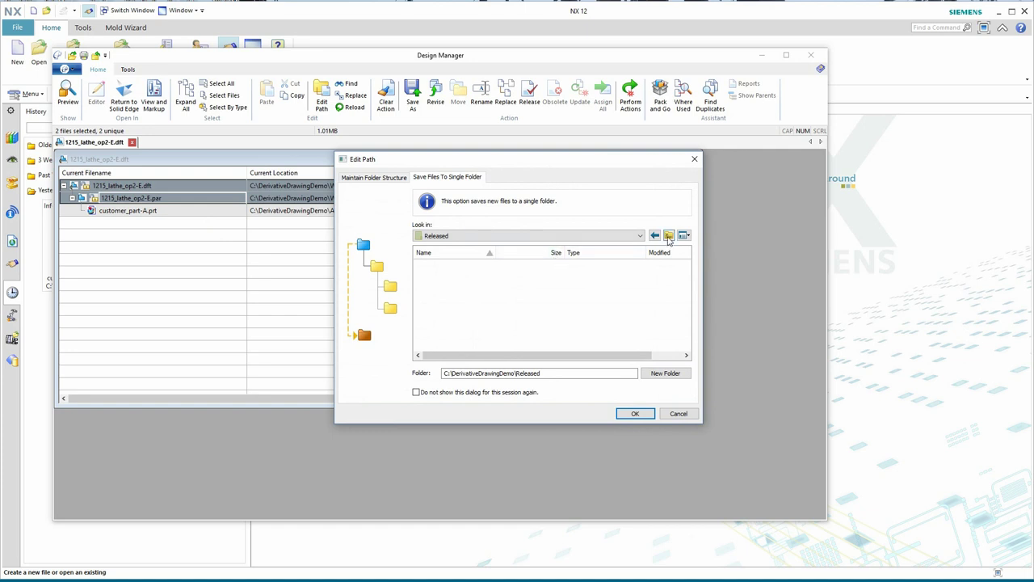
left_click(635, 413)
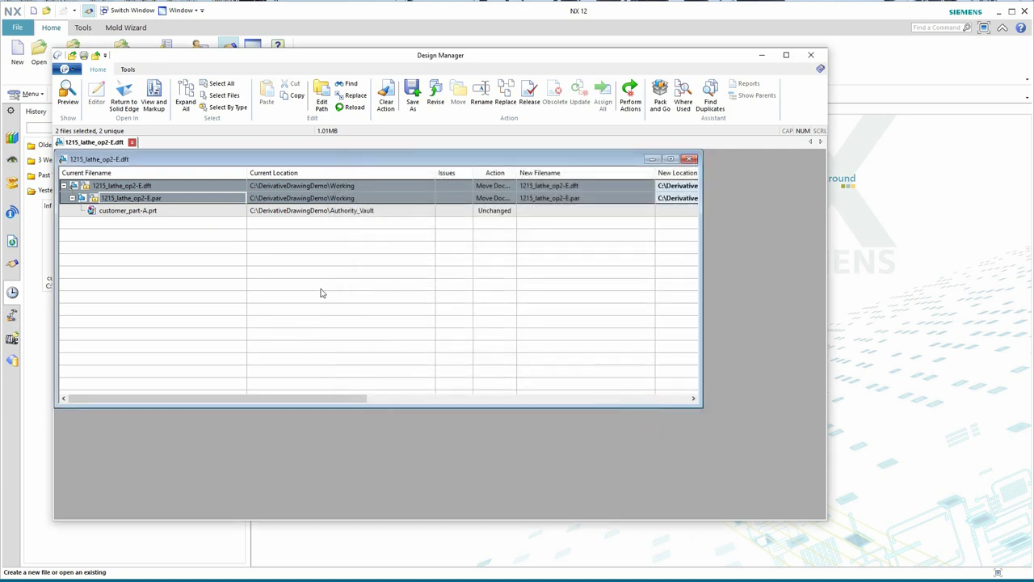
left_click(630, 97)
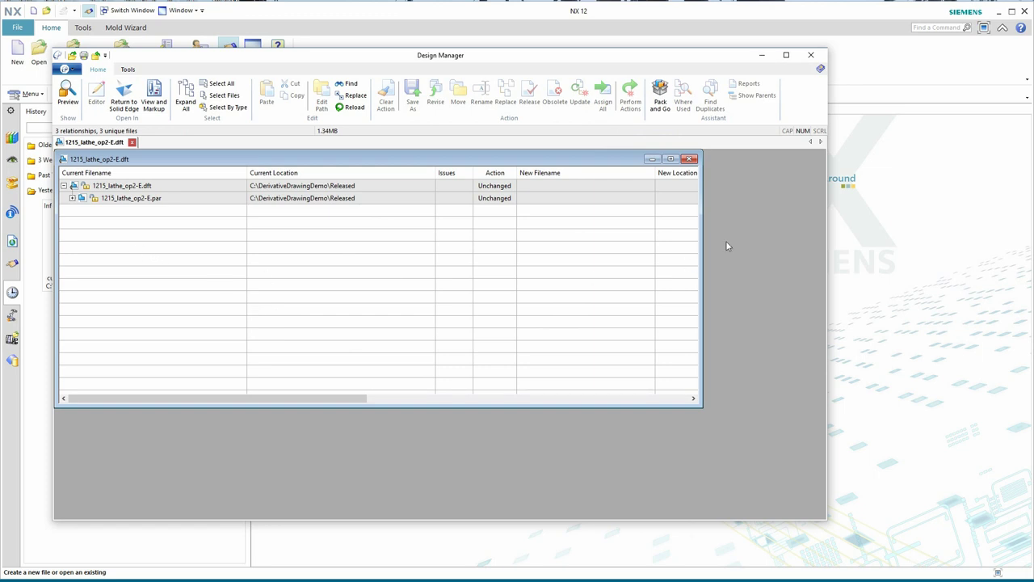
Return the drawing to Solid Edge, confirm reopening it, then close it
left_click(125, 97)
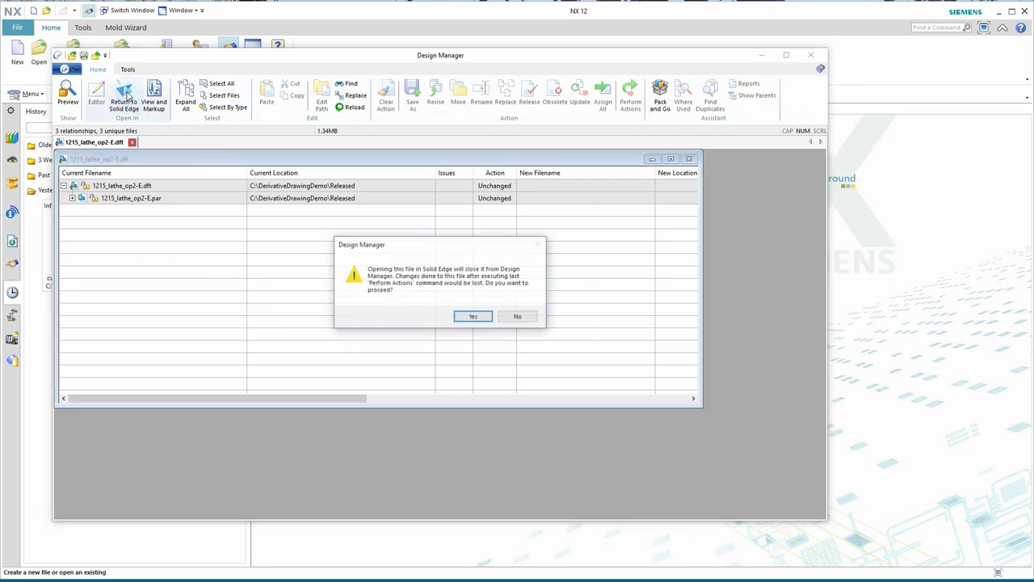
left_click(473, 317)
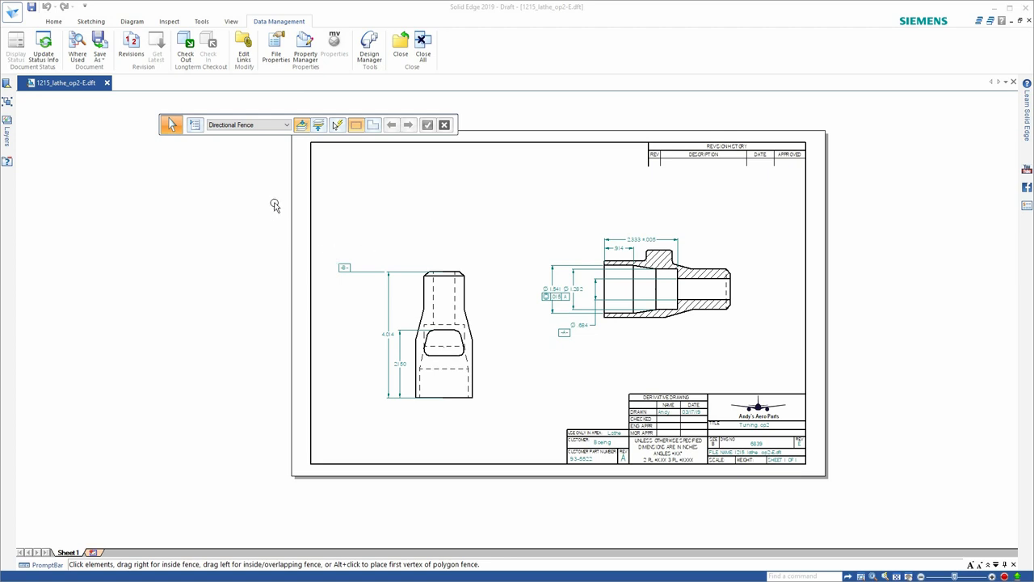
left_click(107, 83)
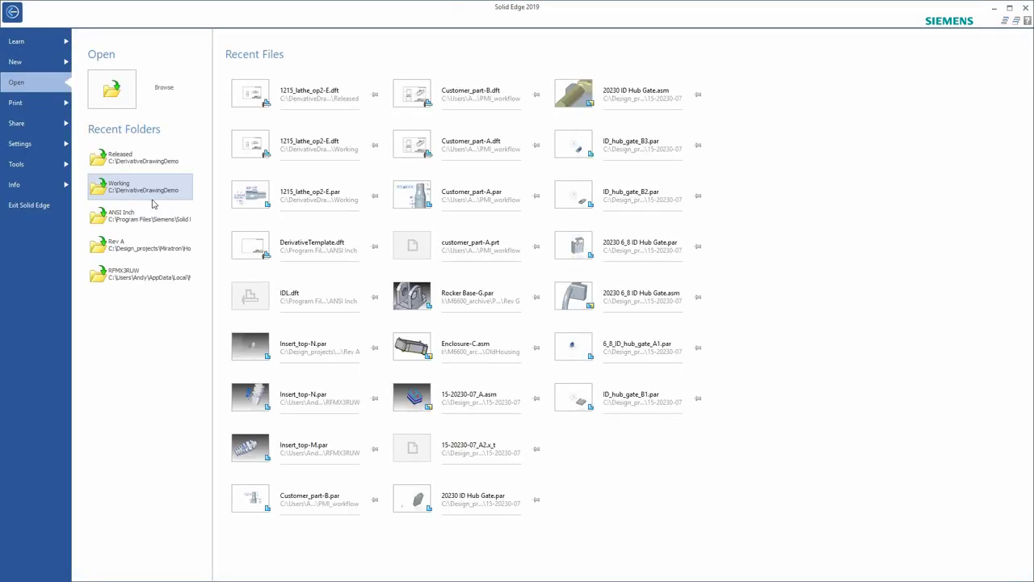
Start a new part and add a Part Copy of customer_part-A.prt as a design body
left_click(32, 65)
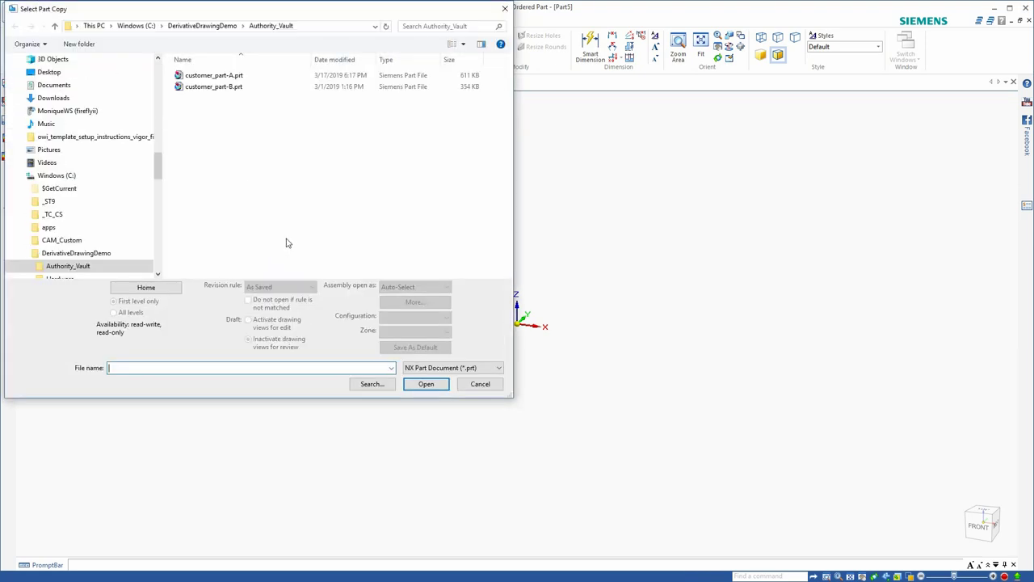
left_click(259, 75)
left_click(427, 384)
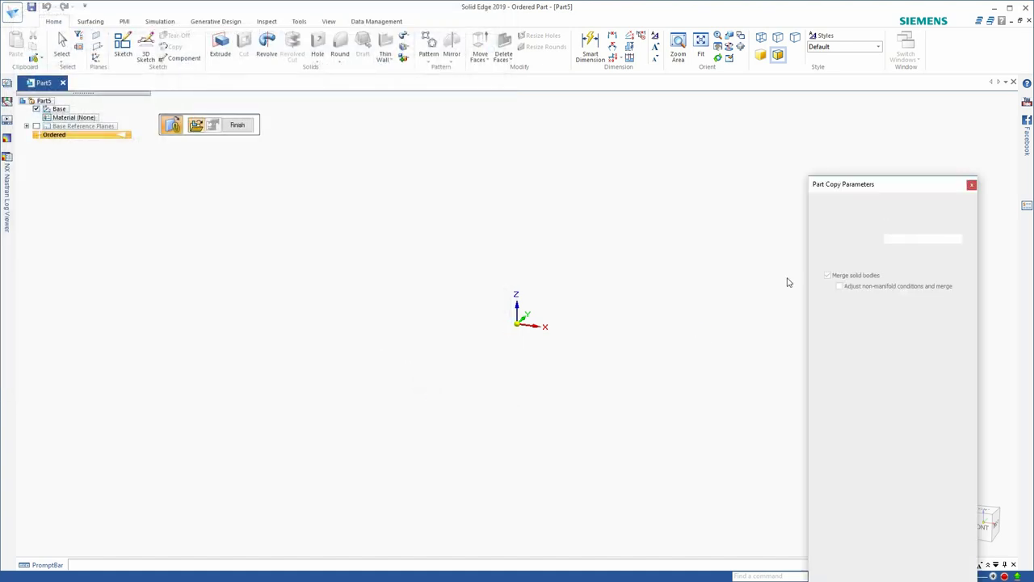
left_click(820, 266)
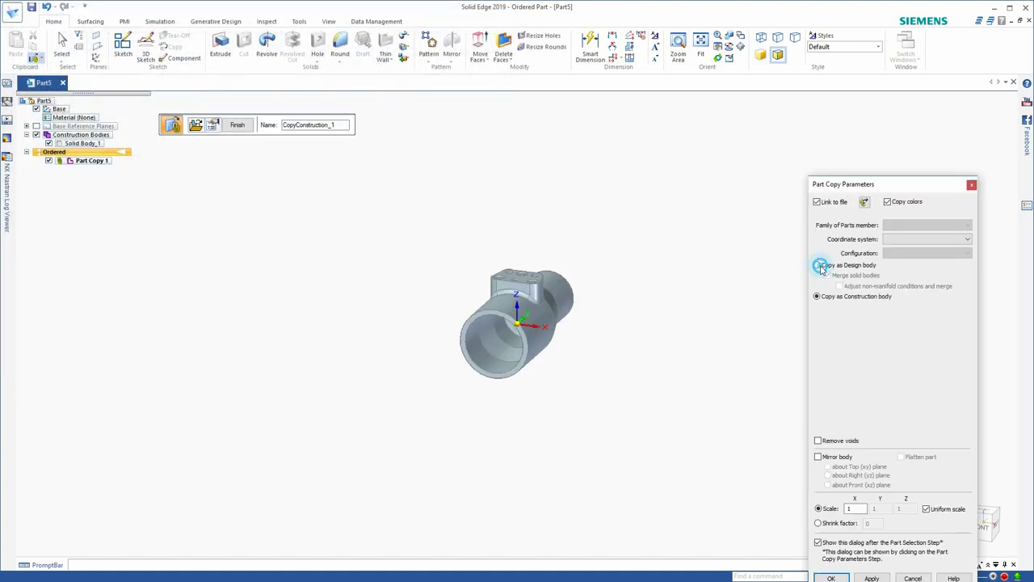
left_click(830, 578)
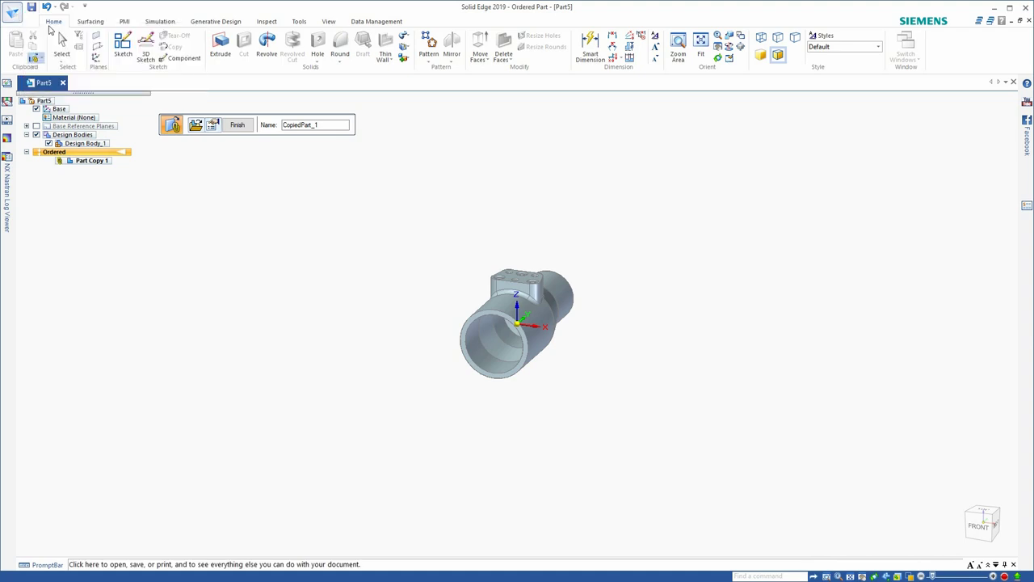
left_click(233, 123)
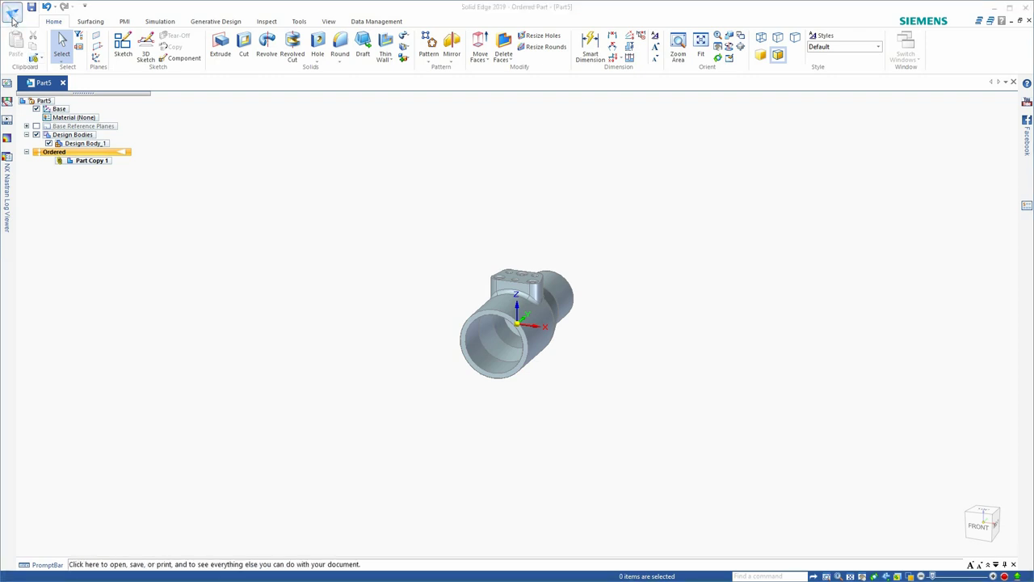
left_click(11, 22)
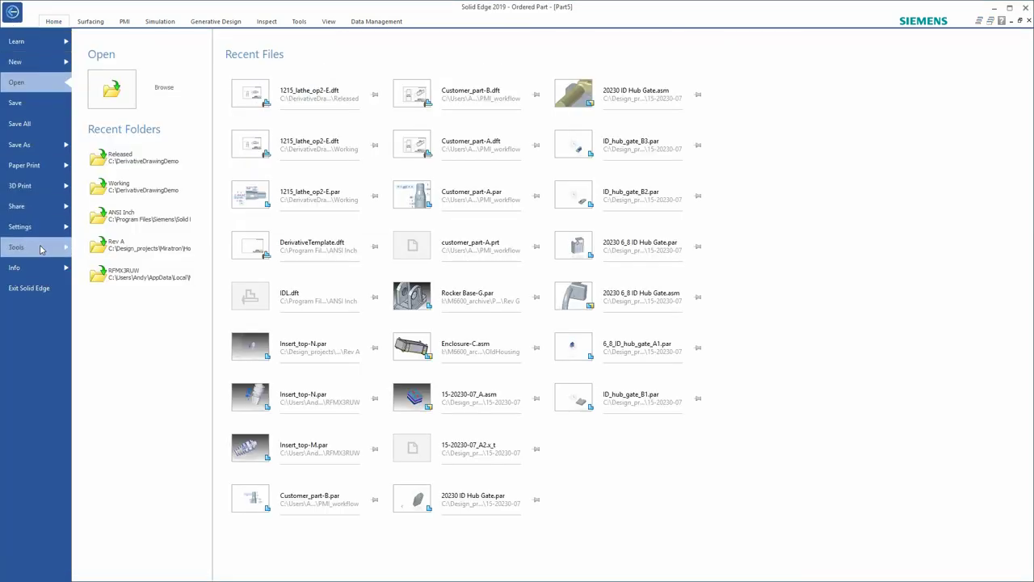
In the part's File Properties, set revision E and project 1215
left_click(40, 269)
left_click(126, 200)
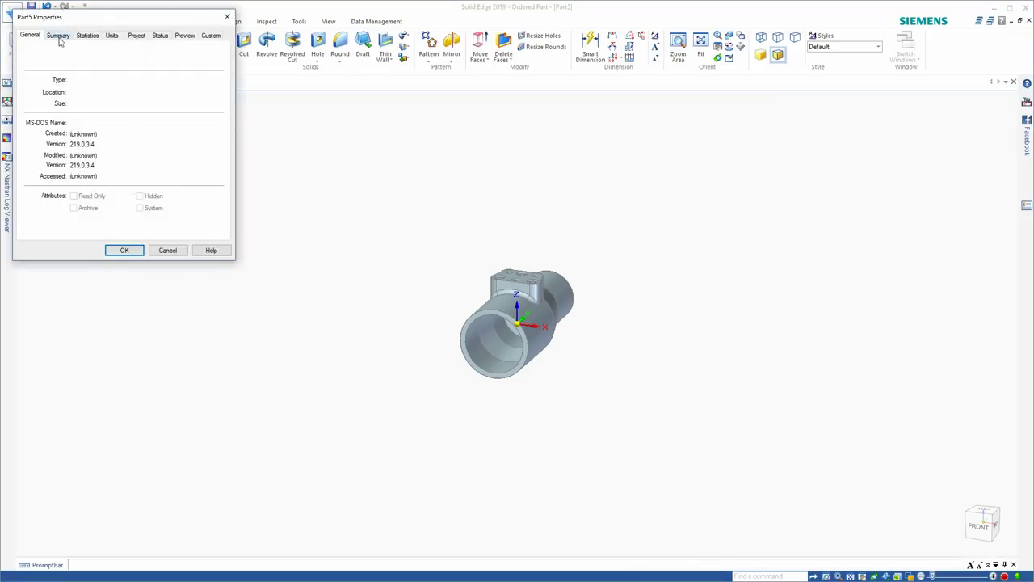
left_click(58, 36)
left_click(75, 54)
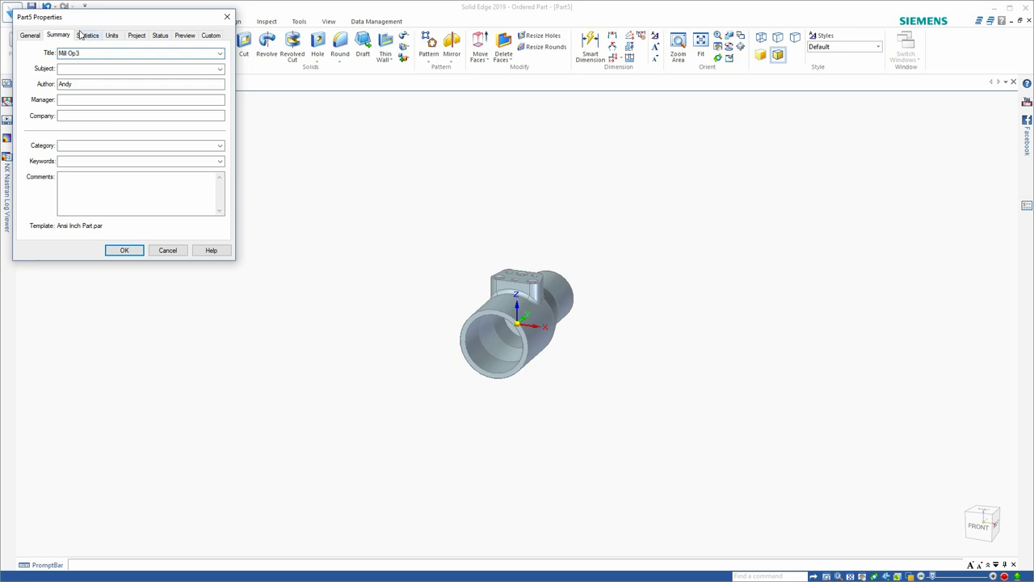
left_click(136, 35)
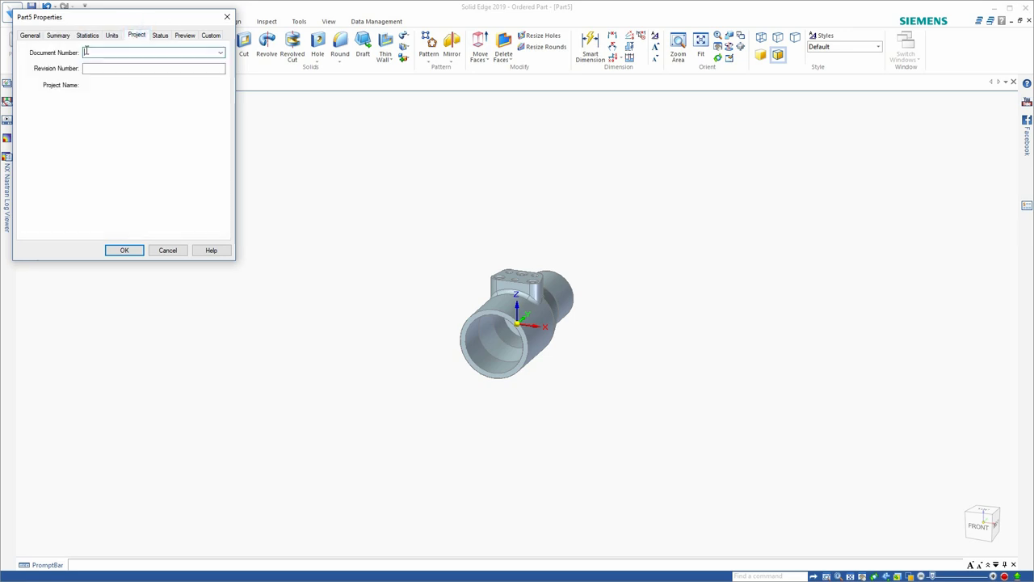
left_click(88, 52)
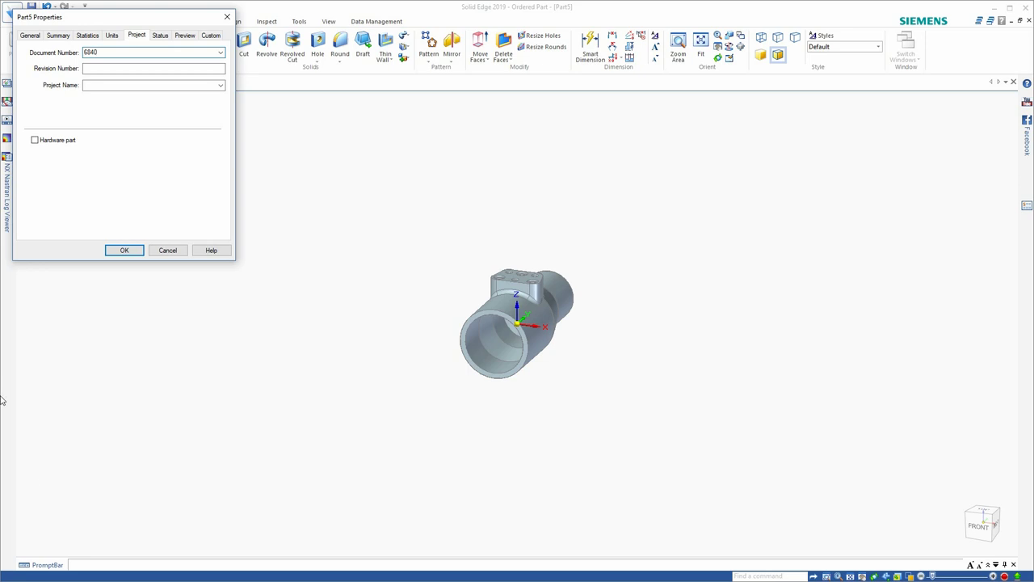
left_click(113, 68)
type("E")
left_click(104, 85)
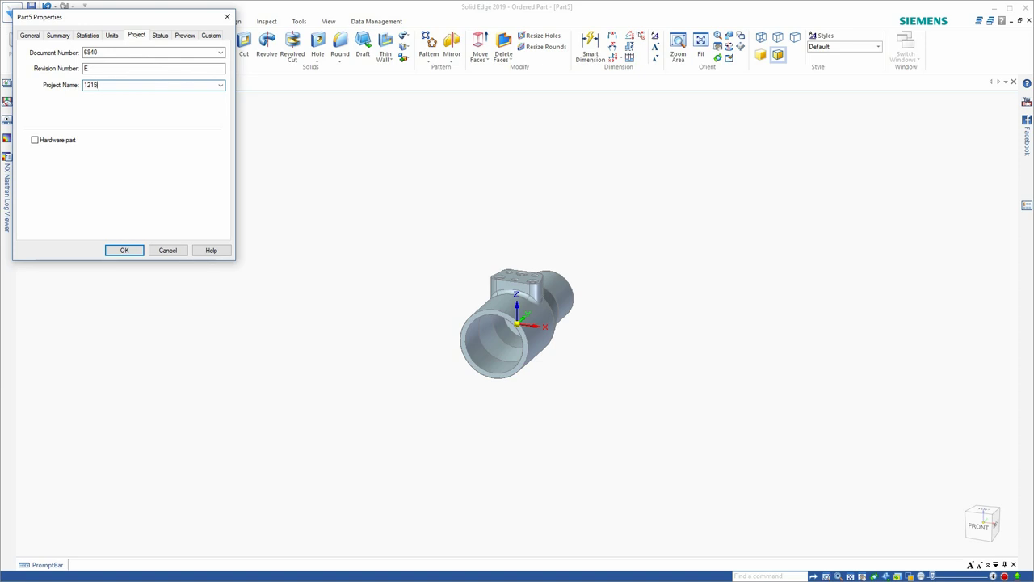
Add custom properties Area with value Cell_1 and Customer
left_click(215, 37)
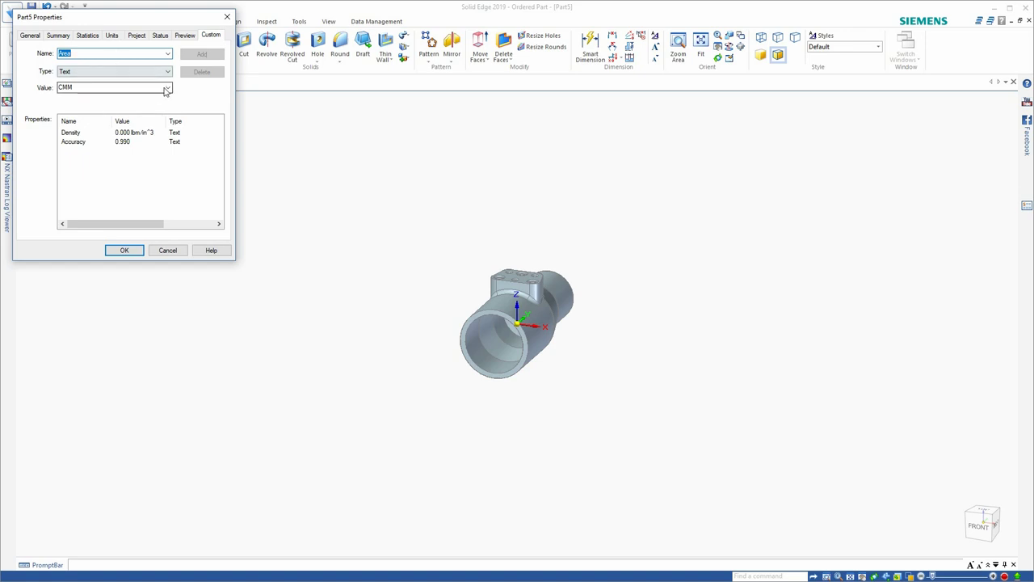
left_click(167, 88)
left_click(74, 99)
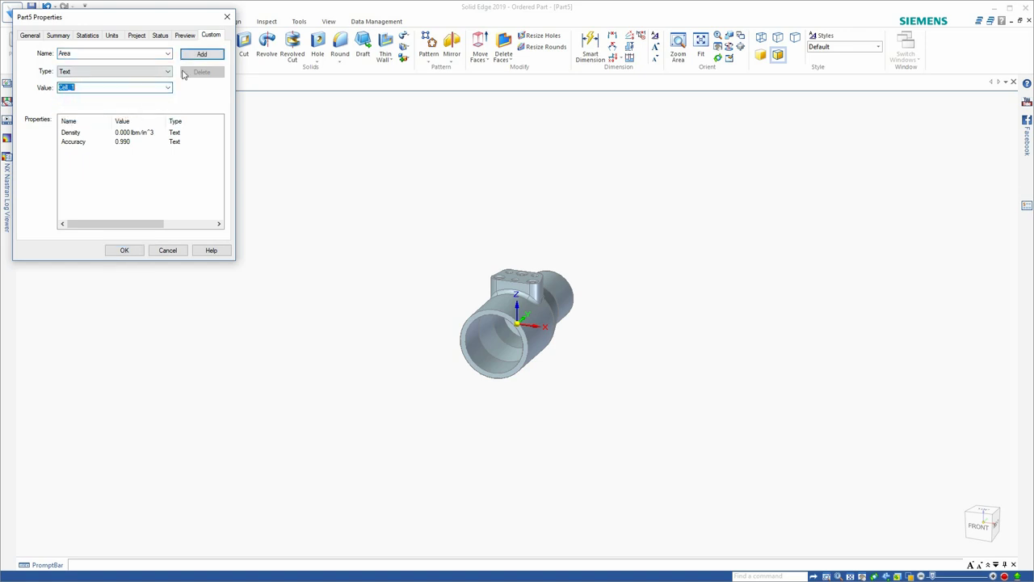
left_click(201, 54)
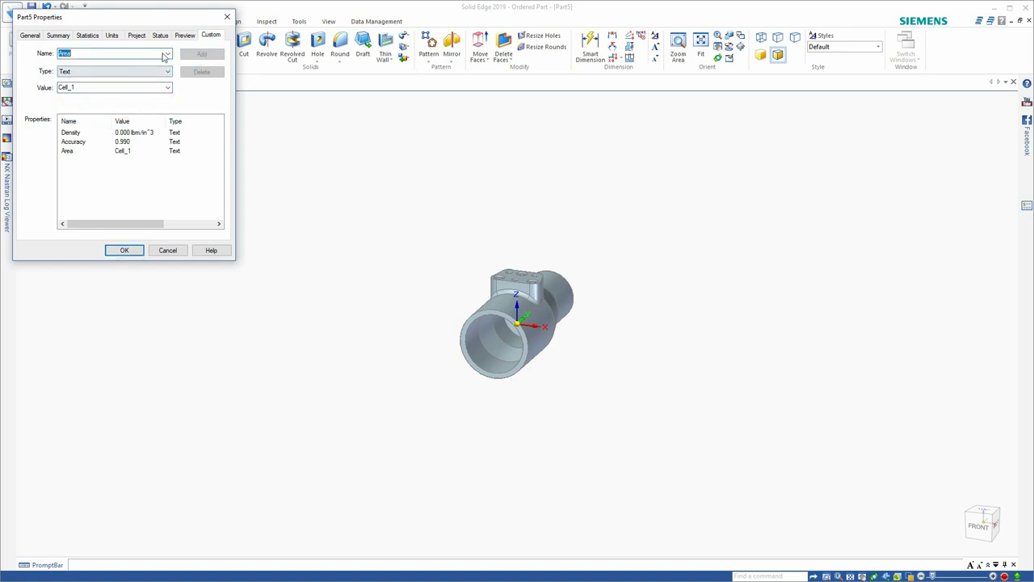
left_click(167, 53)
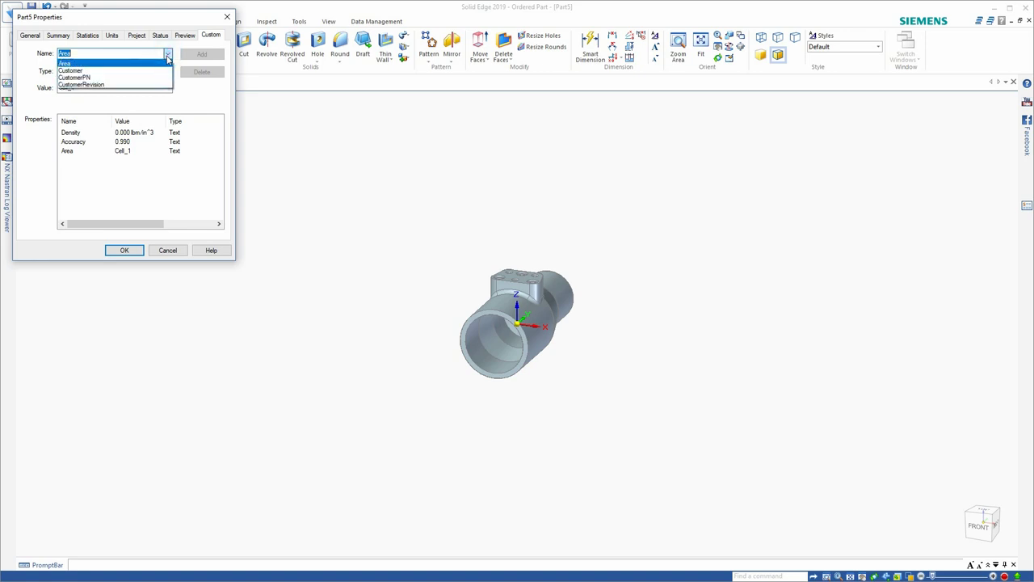
left_click(88, 75)
left_click(201, 54)
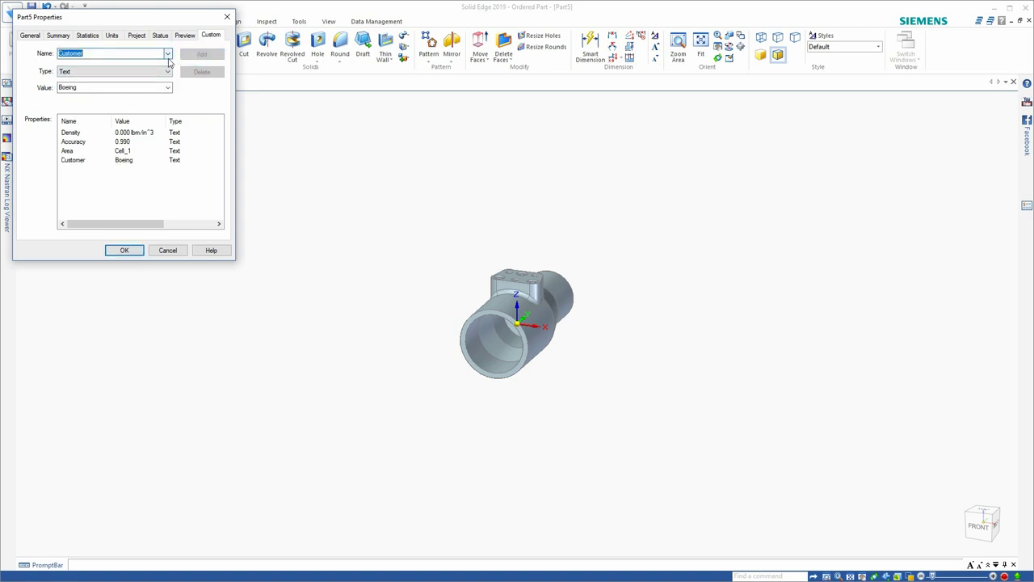
Add CustomerPN 93-5522 and CustomerRevision A, then confirm the properties
left_click(168, 54)
left_click(100, 76)
left_click(121, 87)
left_click_drag(103, 87, 73, 88)
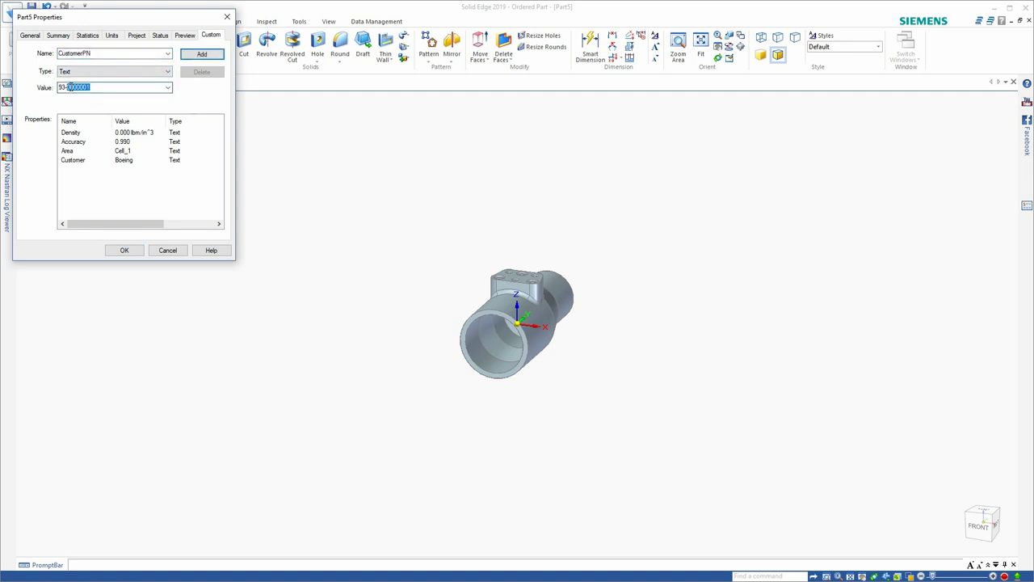
left_click(212, 55)
left_click(167, 54)
left_click(121, 85)
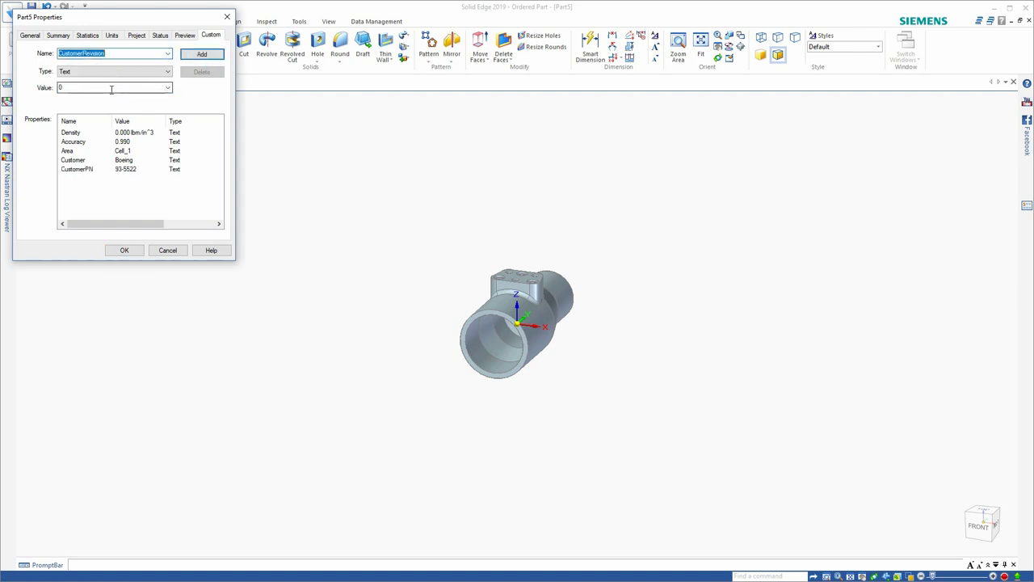
double_click(112, 89)
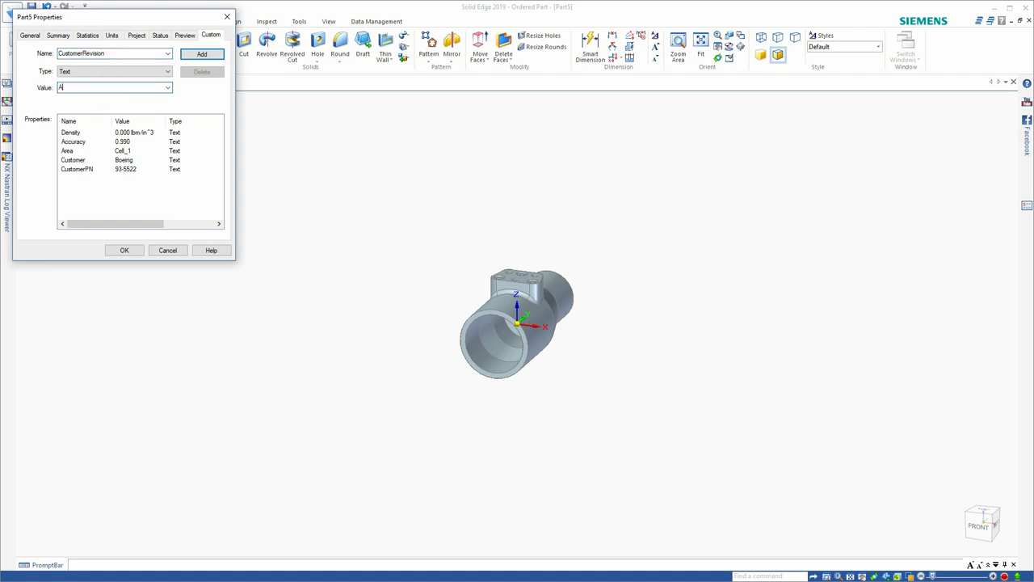
left_click(204, 55)
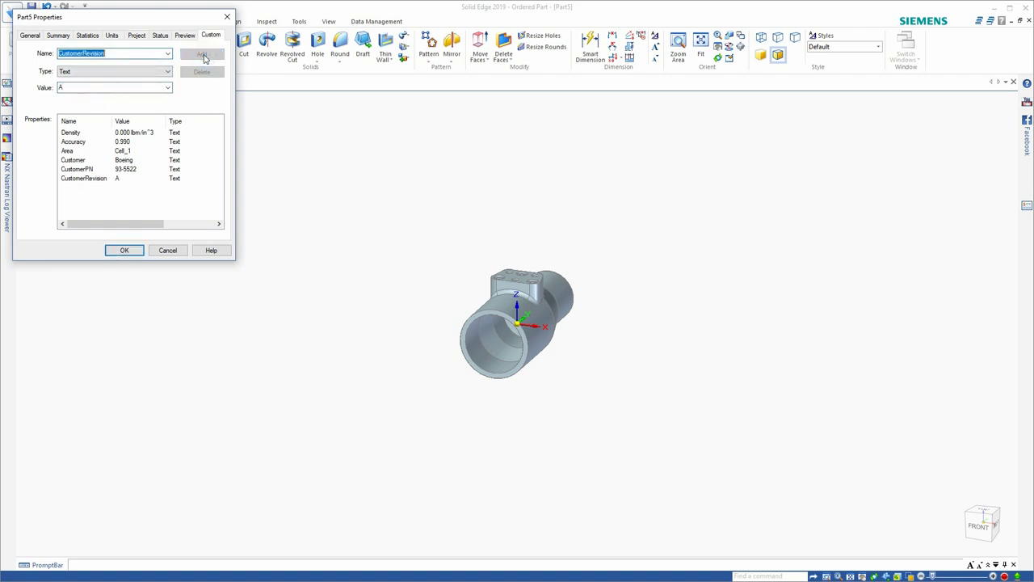
left_click(125, 251)
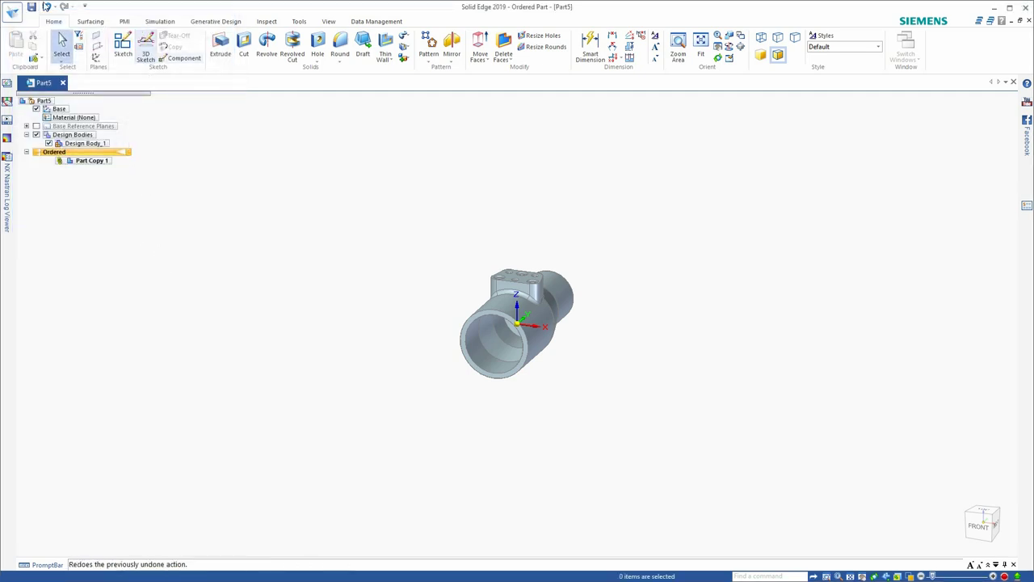
Save the new part under the file name 1215_milling_op2-E.par in Working
left_click(31, 7)
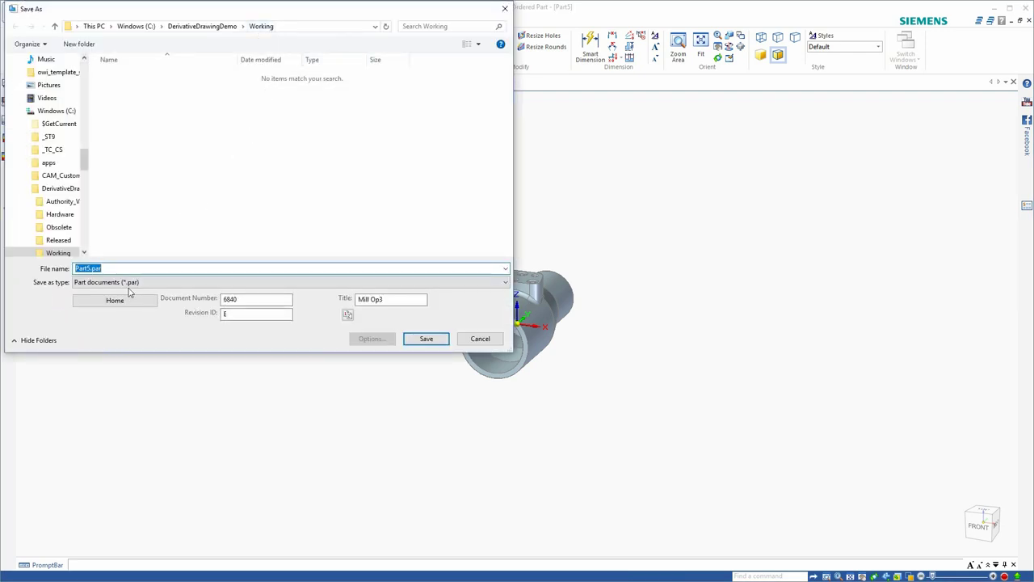
type("215_millin_op2-E")
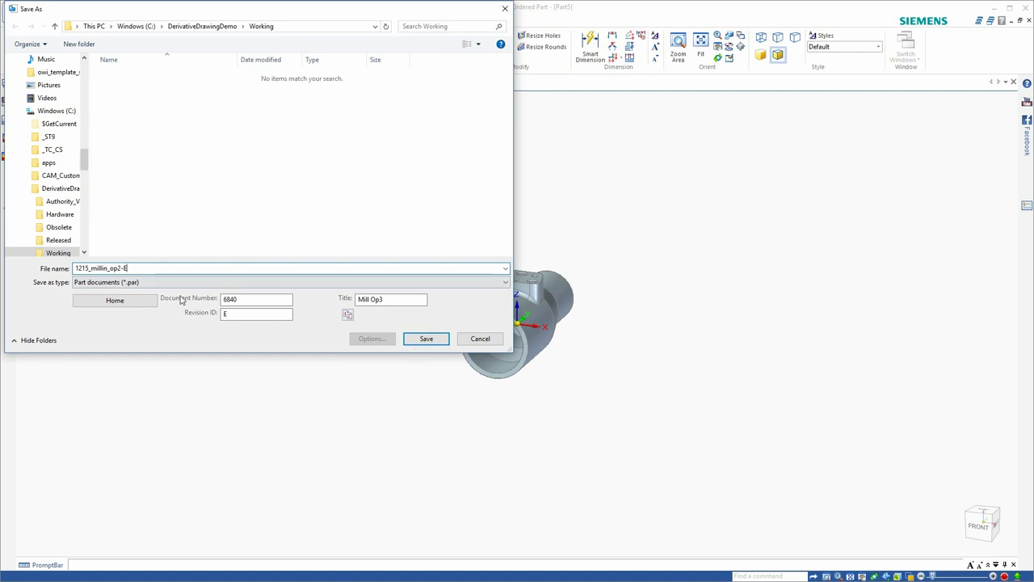
left_click(111, 269)
type("g")
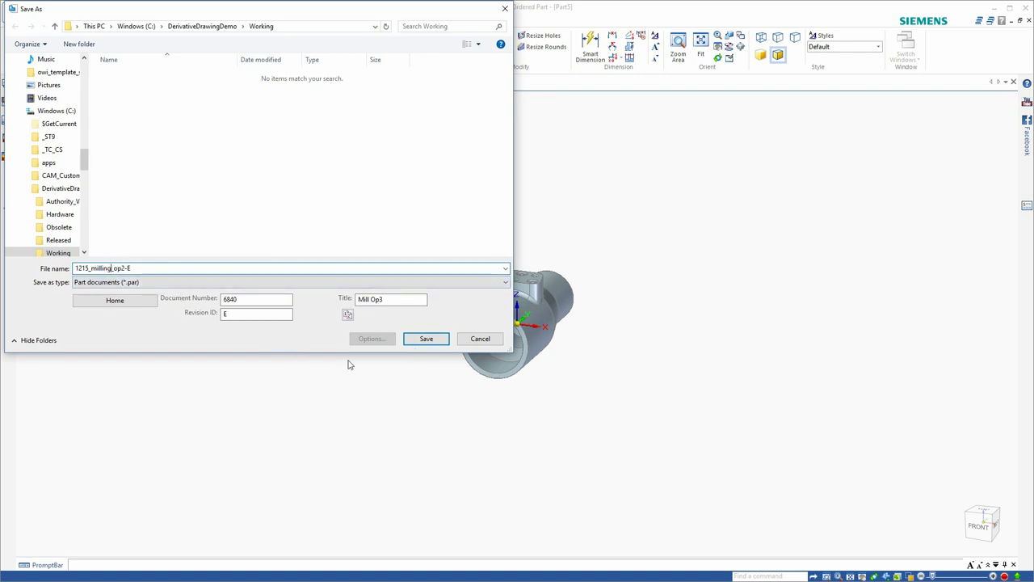
left_click(413, 339)
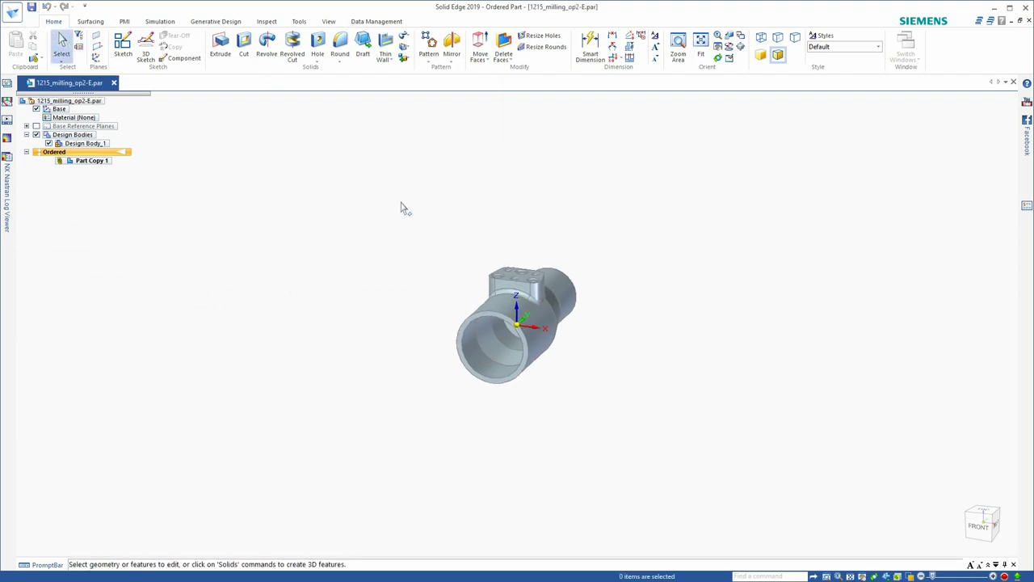
Create a drawing of the active part from the derivative template and place its primary view
scroll(392, 208, "up", 5)
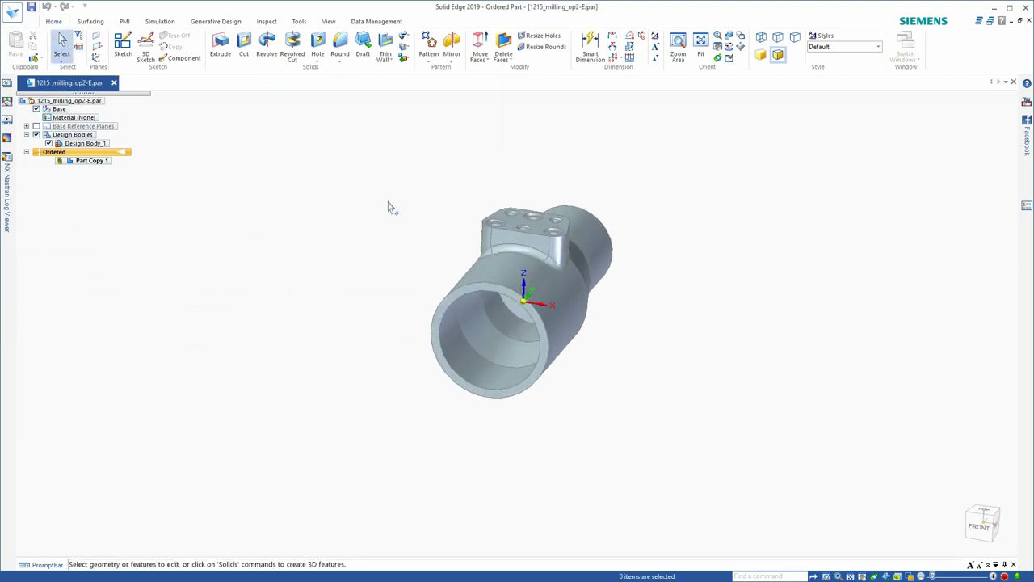
left_click(12, 14)
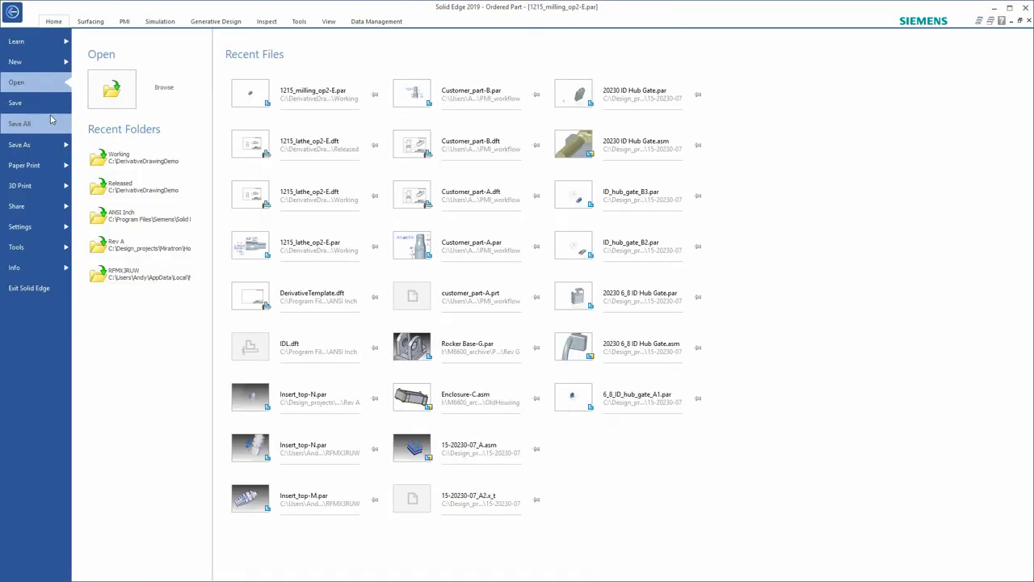
left_click(40, 62)
left_click(204, 229)
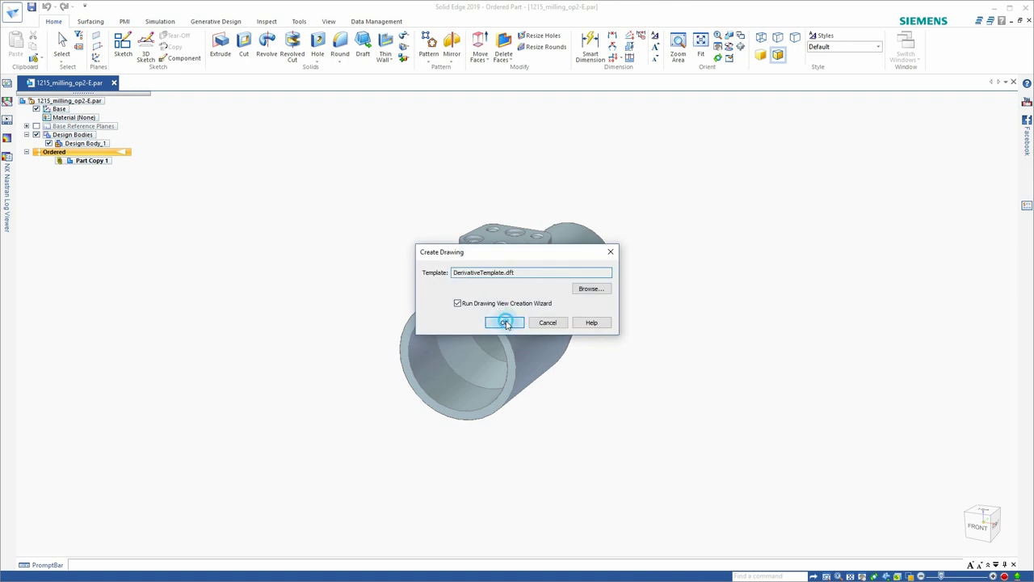
left_click(504, 323)
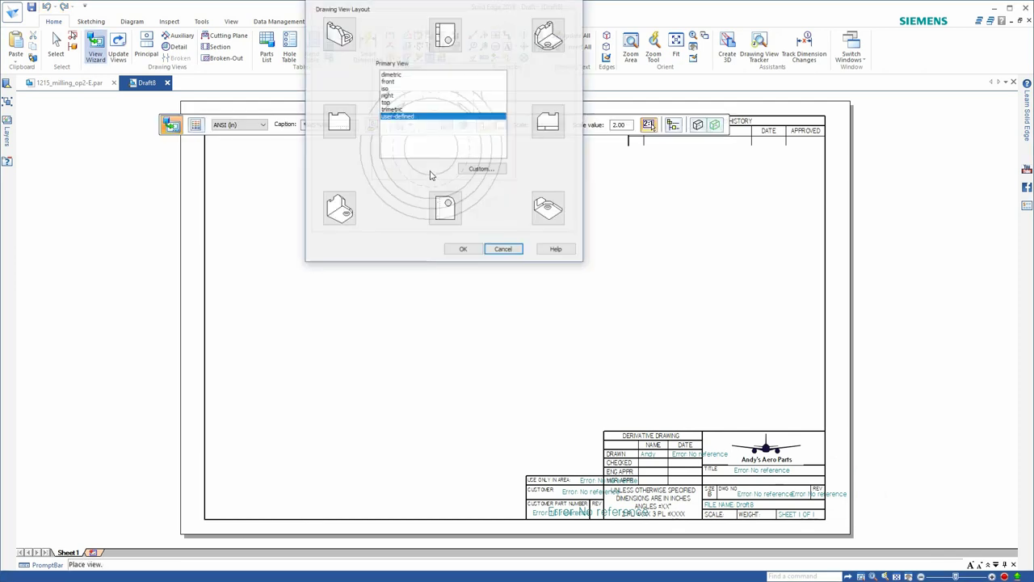
left_click(389, 96)
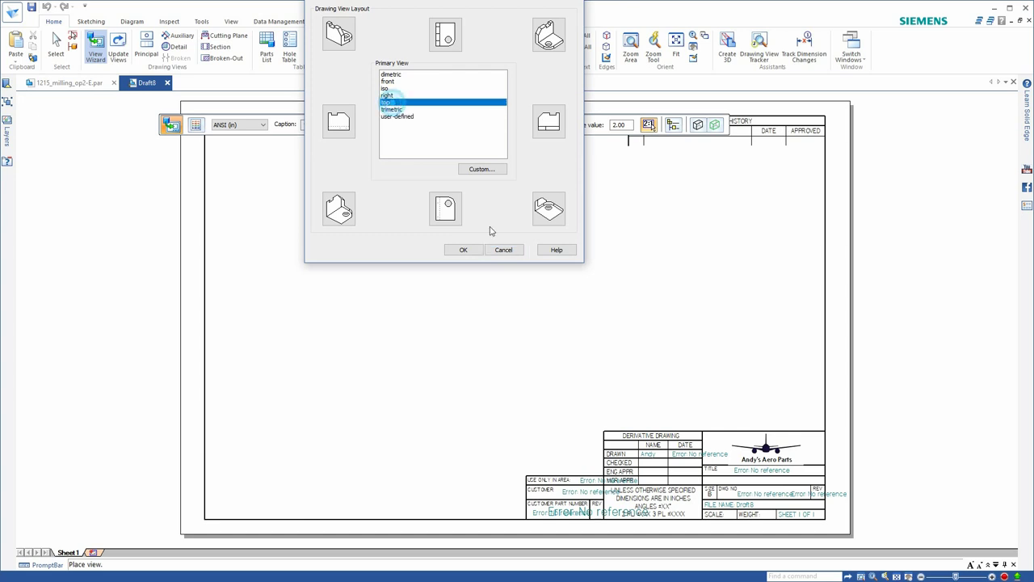
left_click(463, 250)
left_click(417, 283)
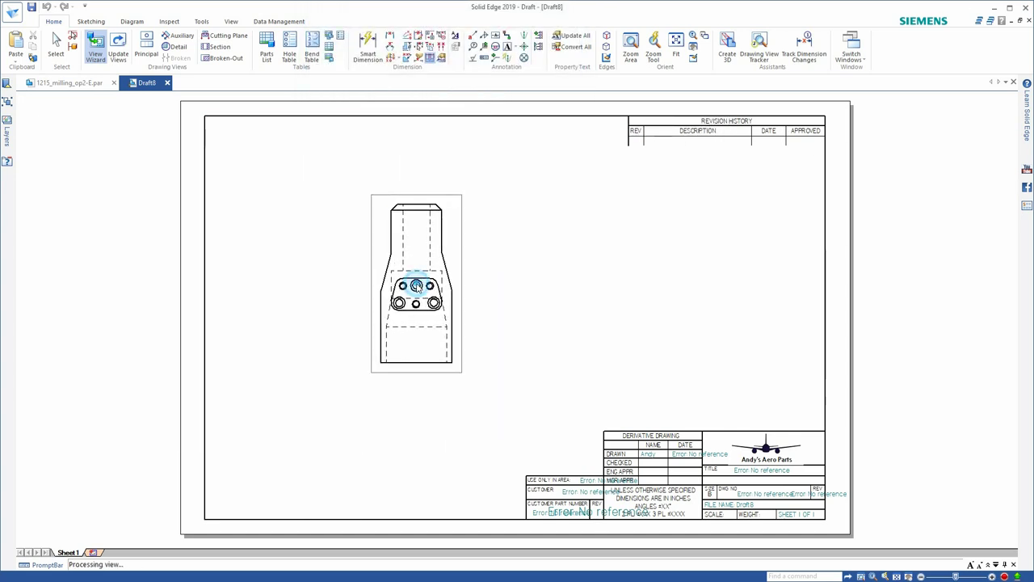
Place a pictorial view and draw cutting plane A–A across the front view, viewing upward
left_click(314, 152)
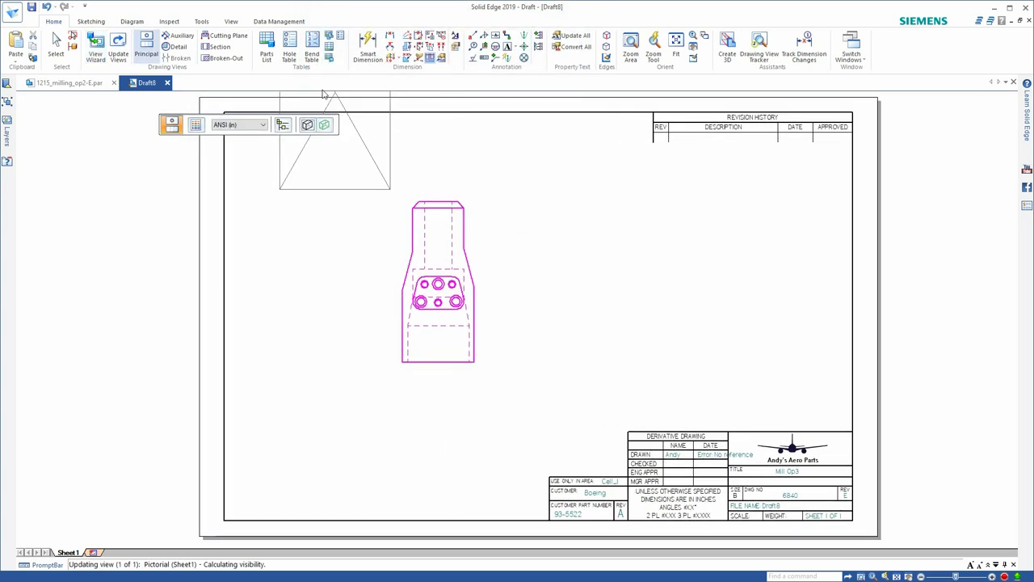
left_click(224, 36)
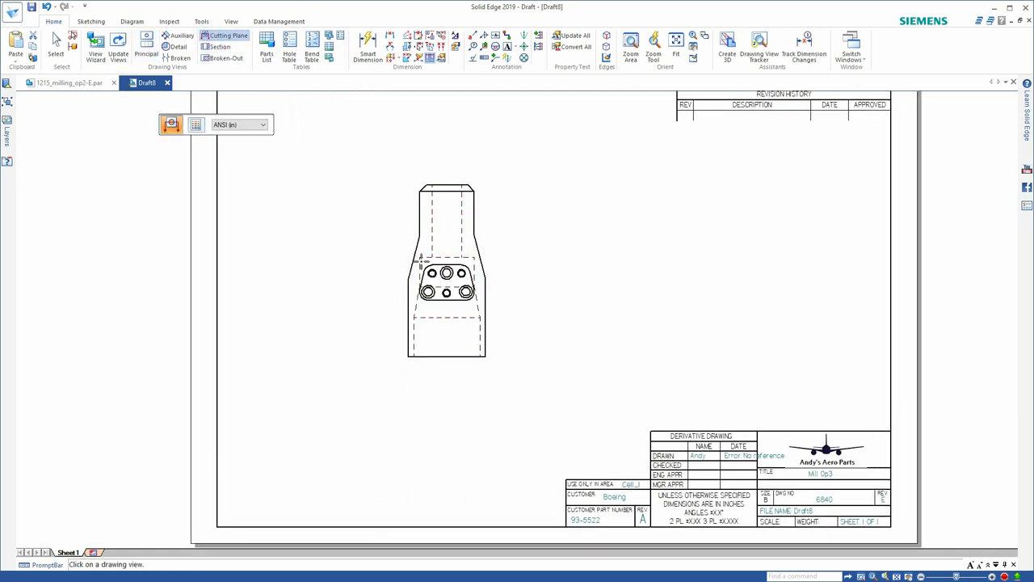
left_click(415, 275)
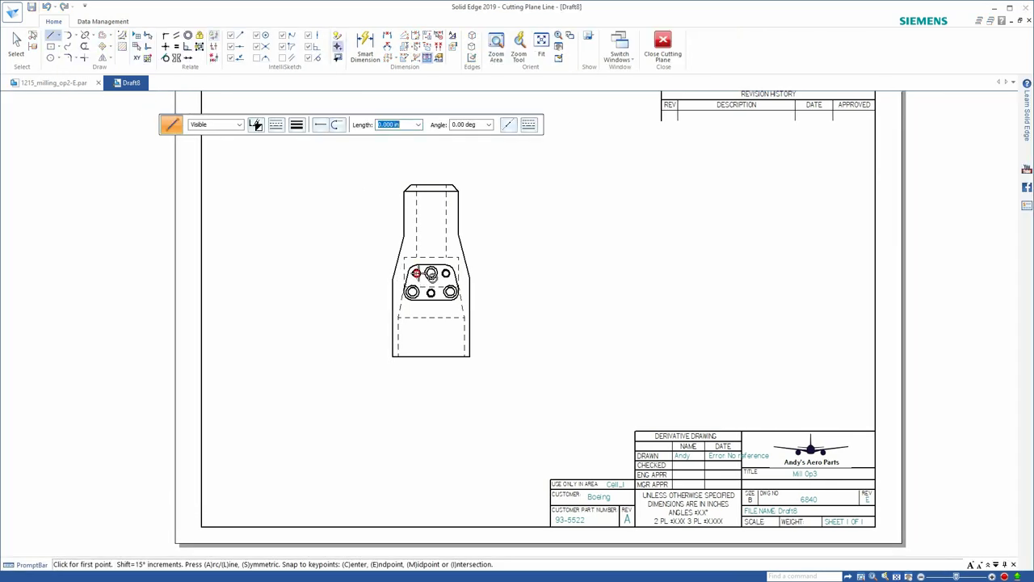
left_click(368, 272)
left_click(489, 273)
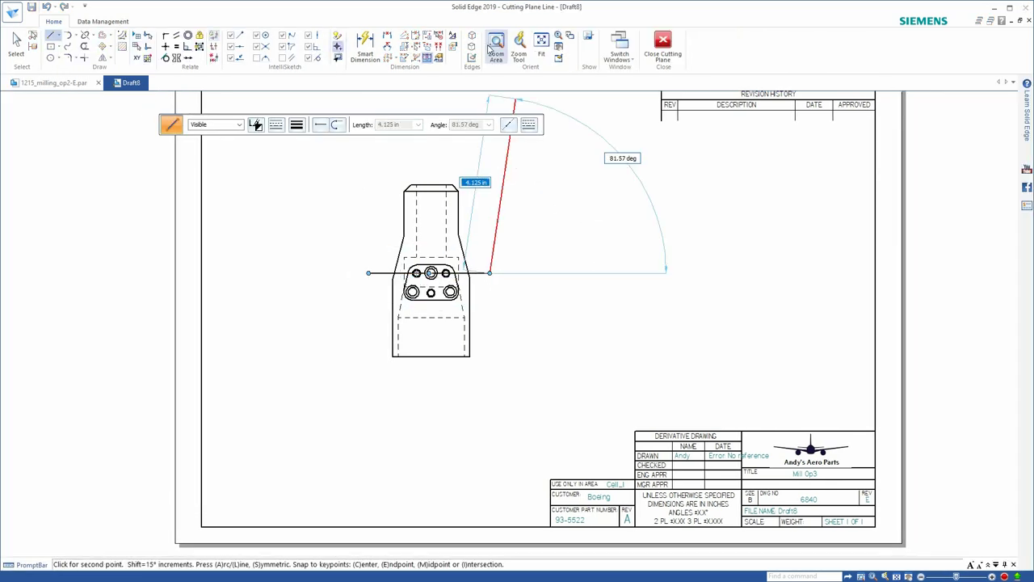
left_click(662, 45)
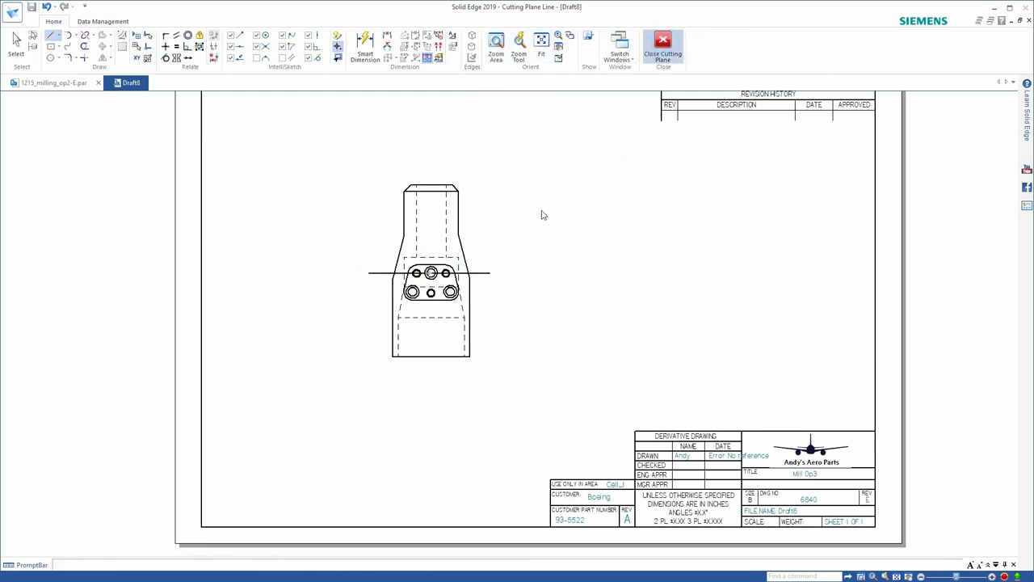
left_click(513, 228)
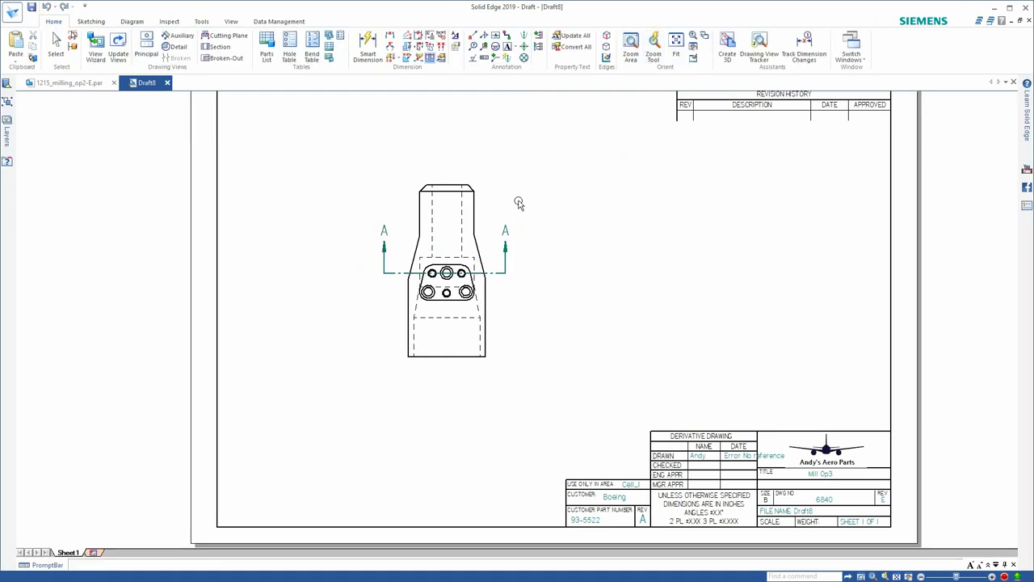
Create SECTION A-A from the cutting plane, placed below the front view
left_click(216, 46)
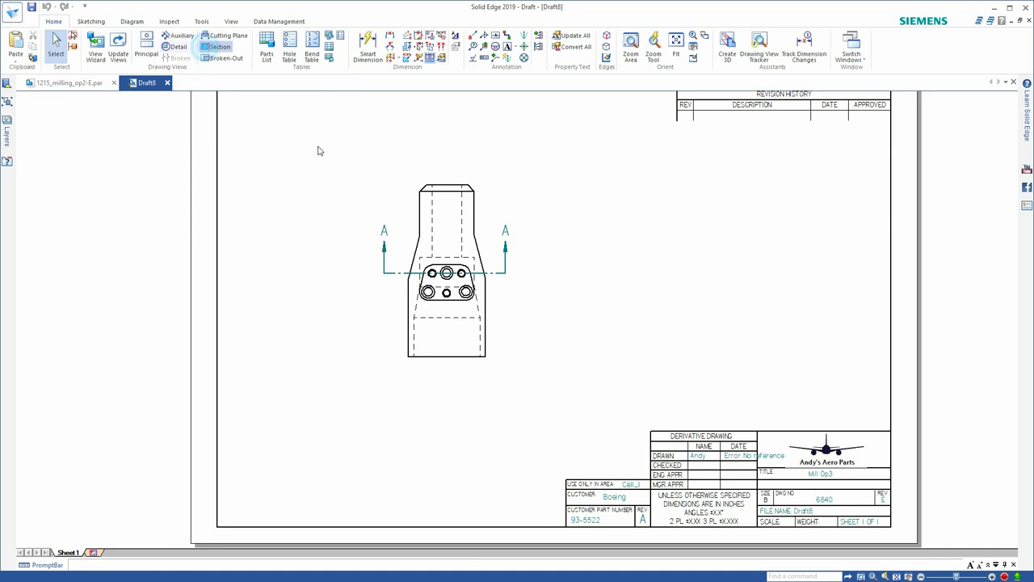
left_click(503, 273)
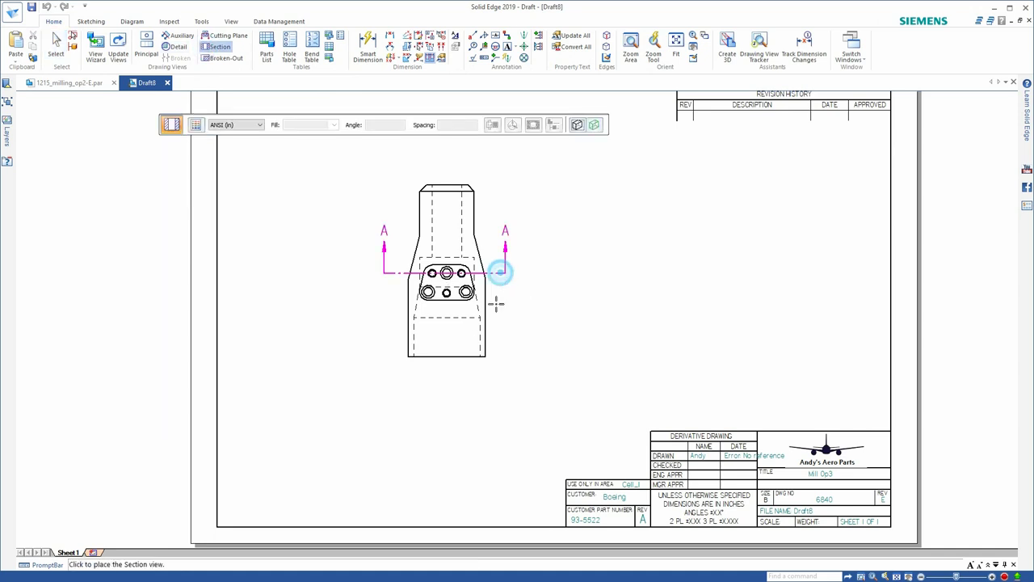
left_click(476, 422)
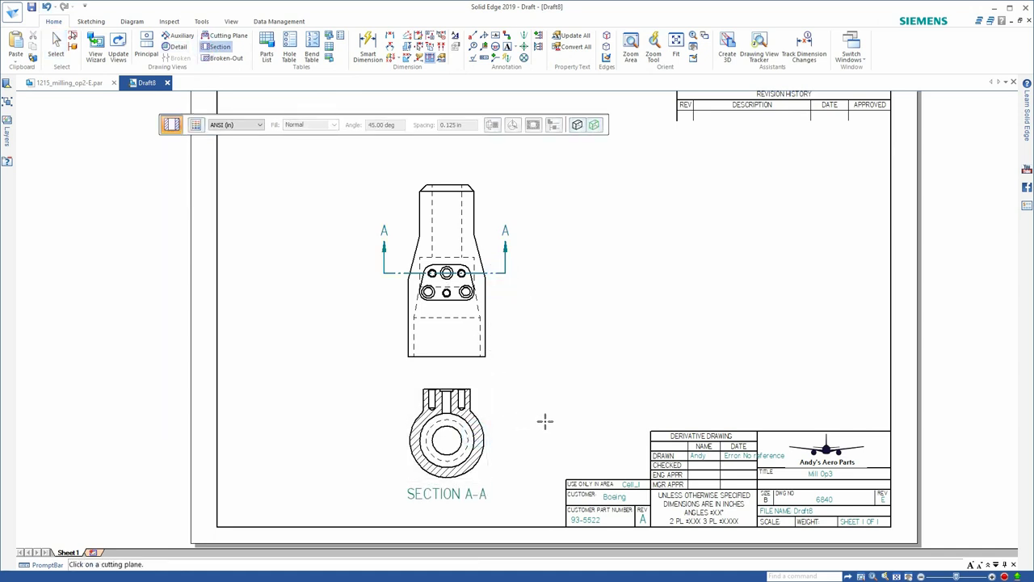
scroll(538, 414, "down", 1)
scroll(501, 412, "up", 4)
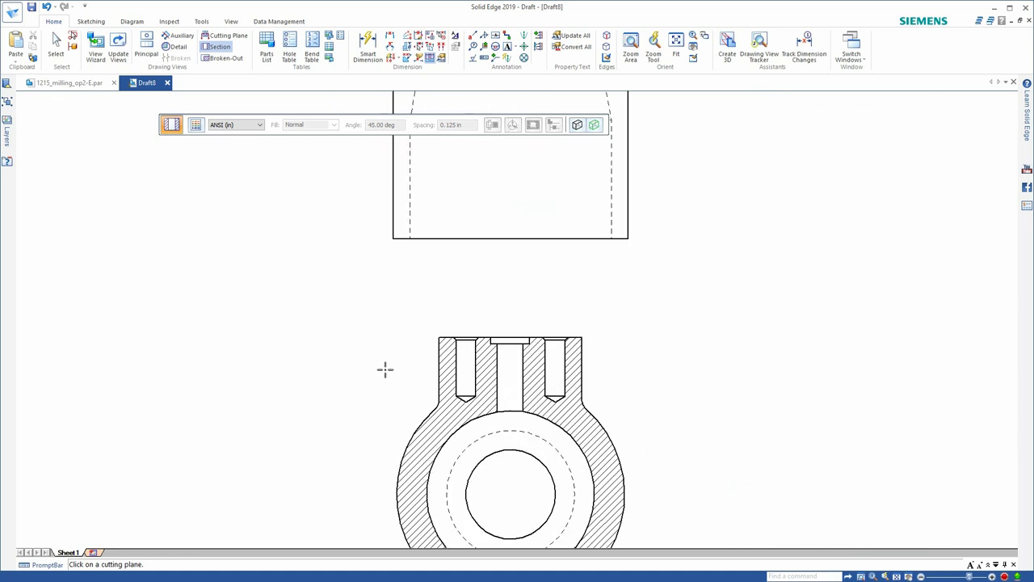
left_click(367, 48)
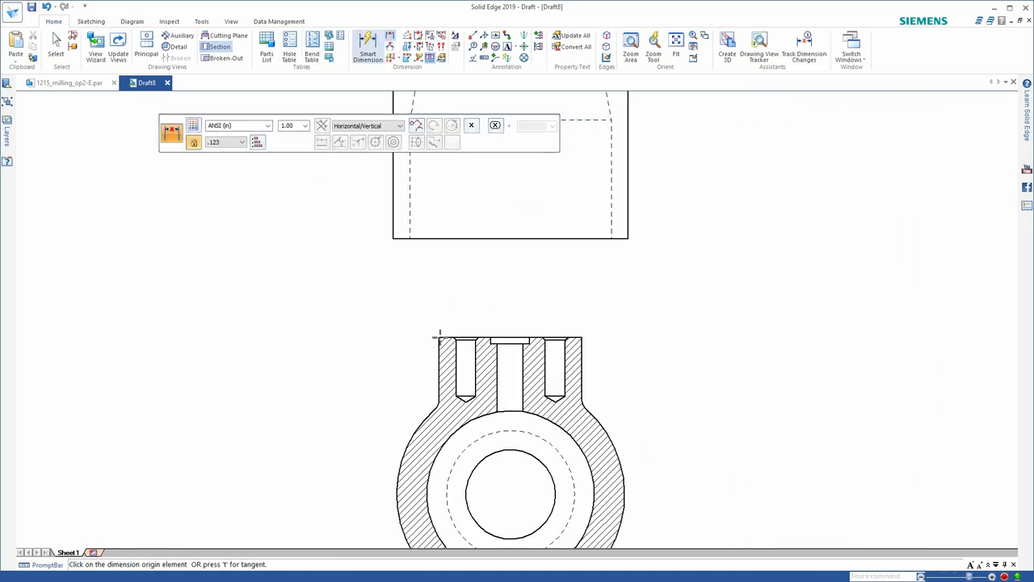
Add a .450 depth dimension along the left edge of the slotted top in SECTION A-A
left_click(456, 396)
left_click(364, 367)
scroll(469, 313, "down", 5)
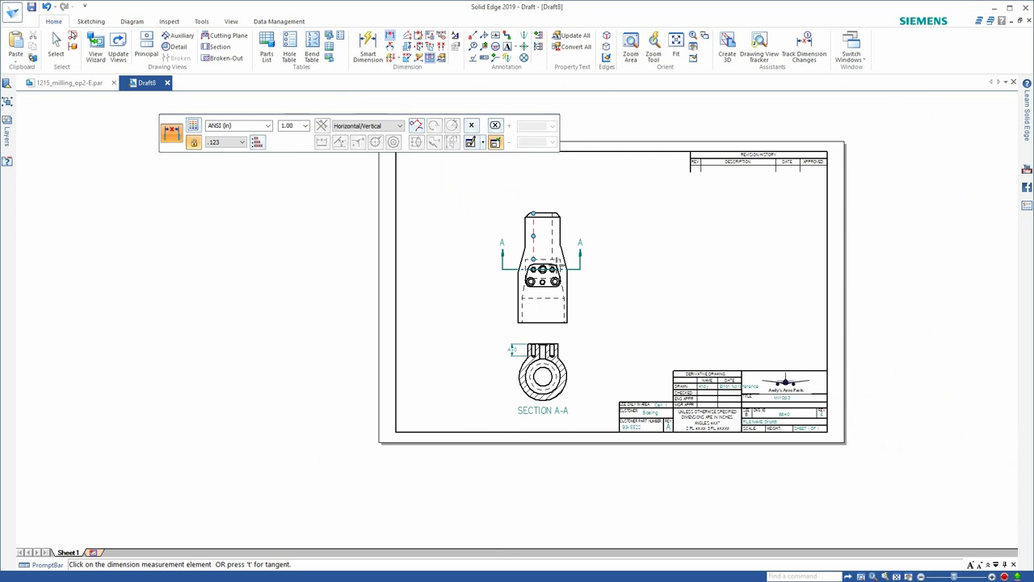
scroll(527, 159, "up", 2)
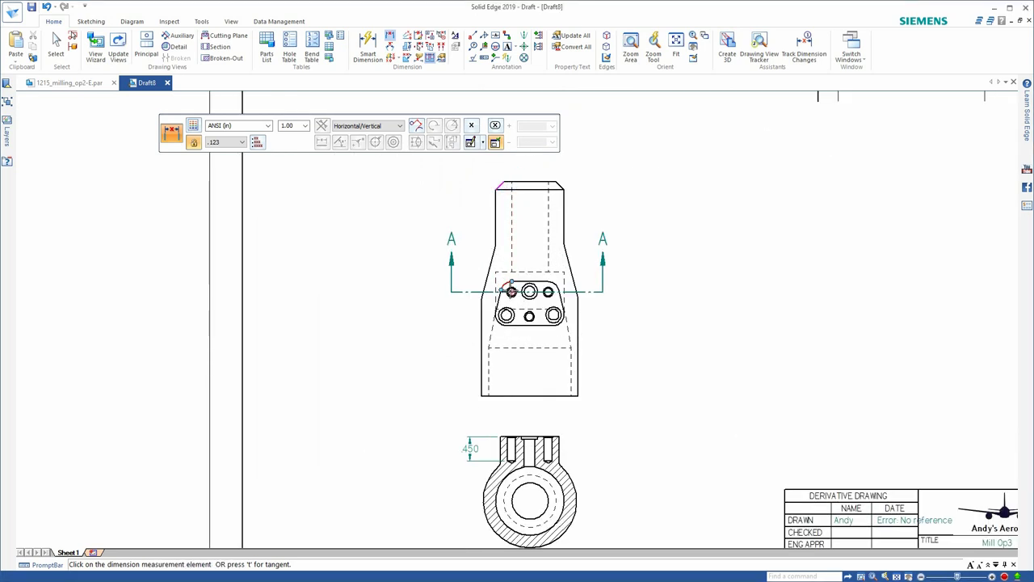
Dimension 2.064 from the front view's top edge to the hole centre and attach datum -B-
left_click(514, 289)
left_click(410, 273)
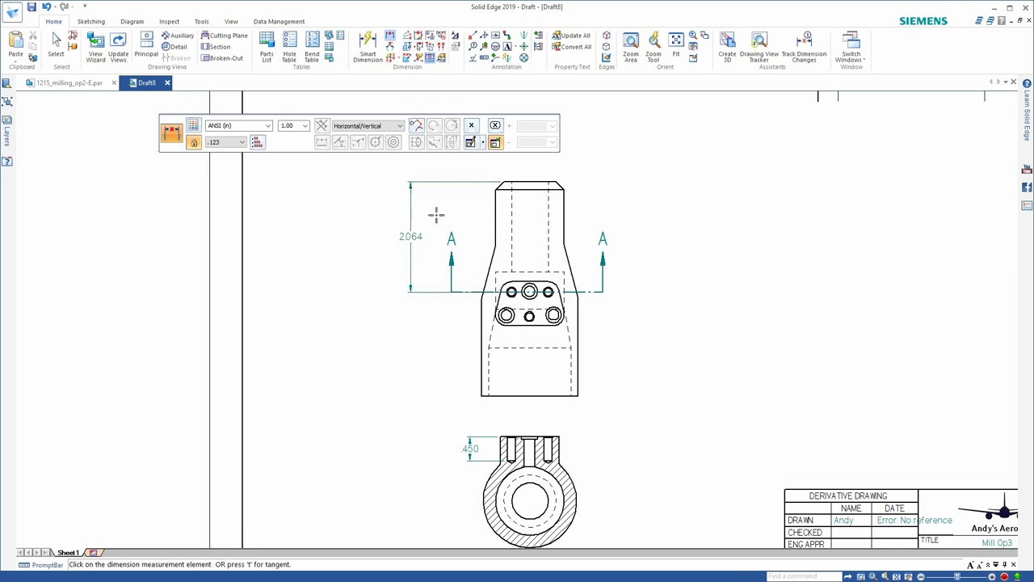
left_click(495, 36)
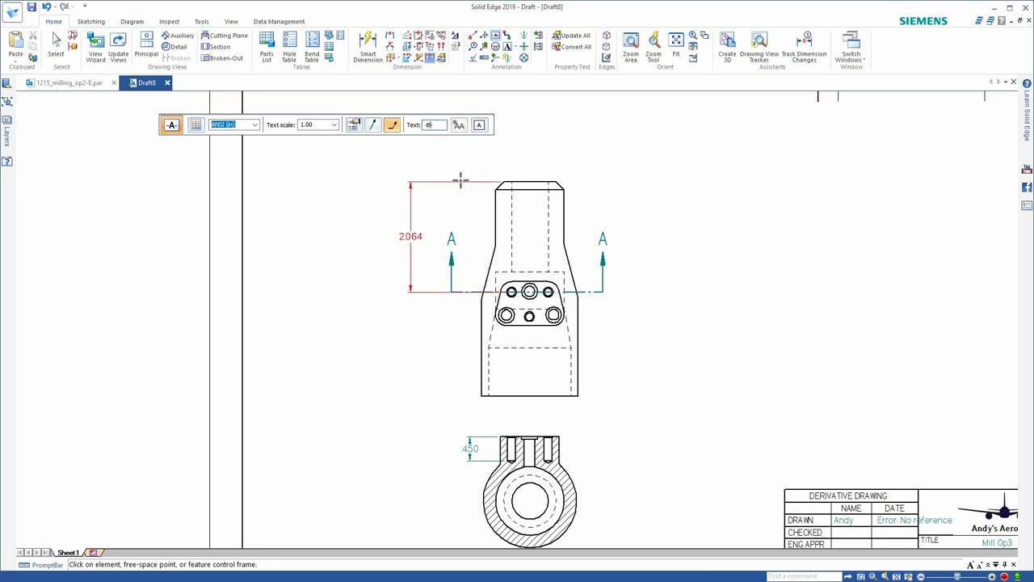
left_click(460, 179)
scroll(707, 289, "down", 2)
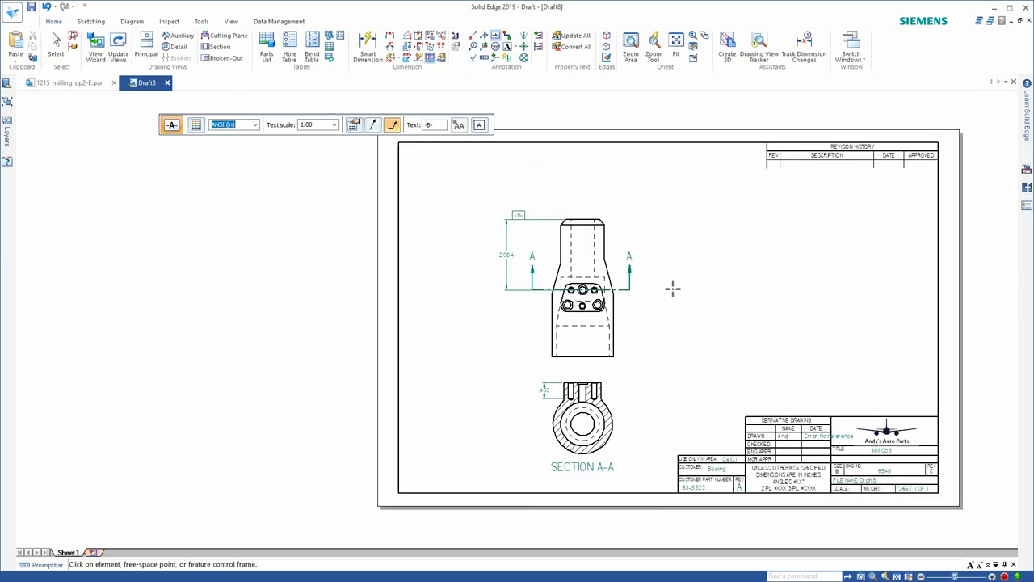
scroll(672, 288, "up", 1)
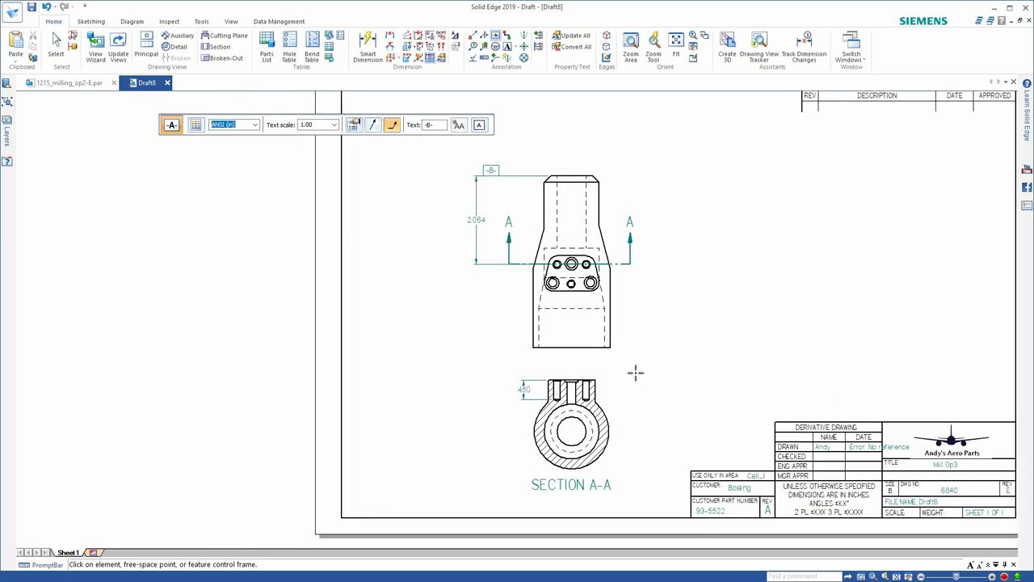
scroll(614, 396, "up", 2)
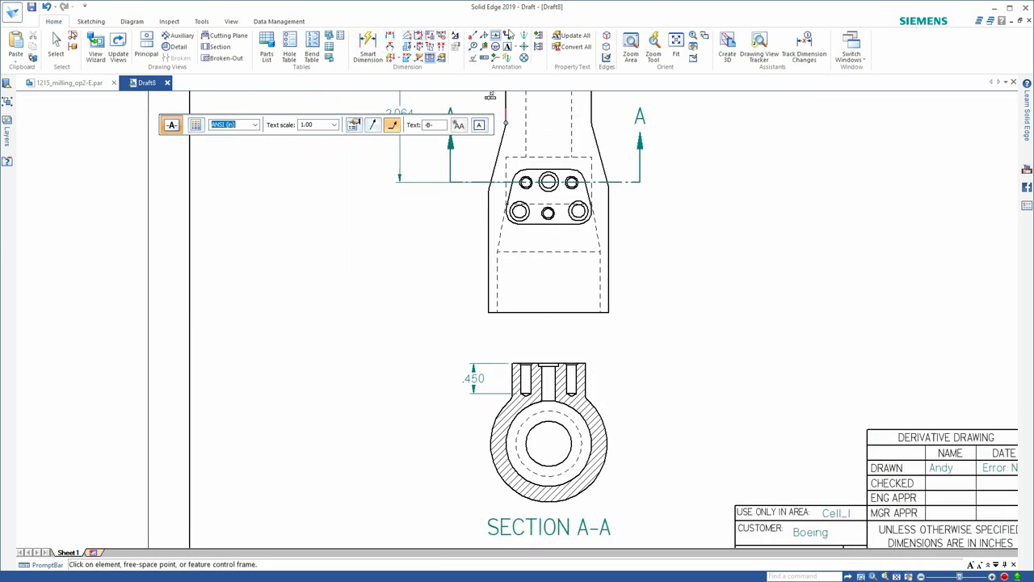
Add a centre line between the two sides of the slot using Center Line By 2 Lines
left_click(523, 34)
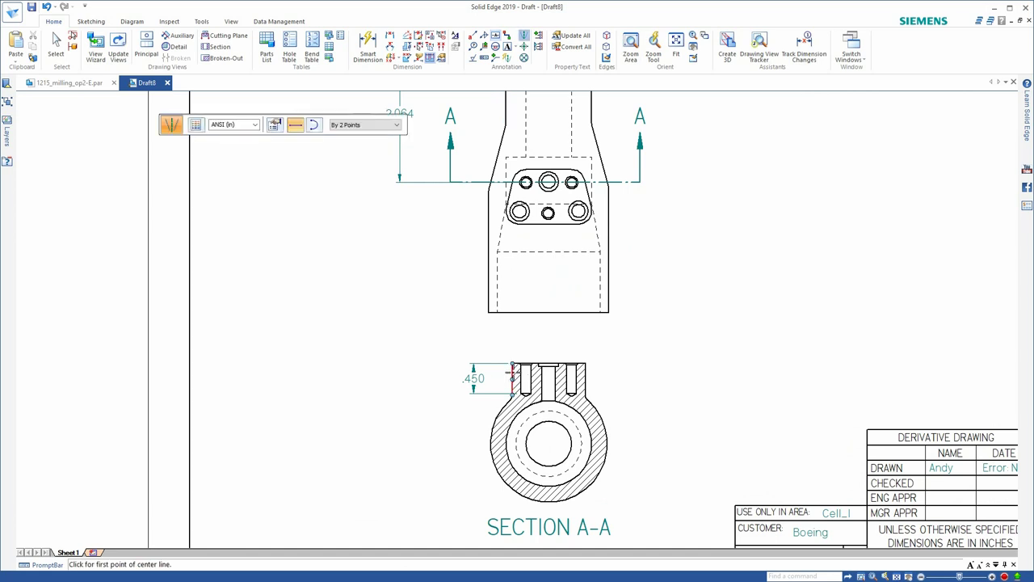
left_click(347, 125)
left_click(353, 143)
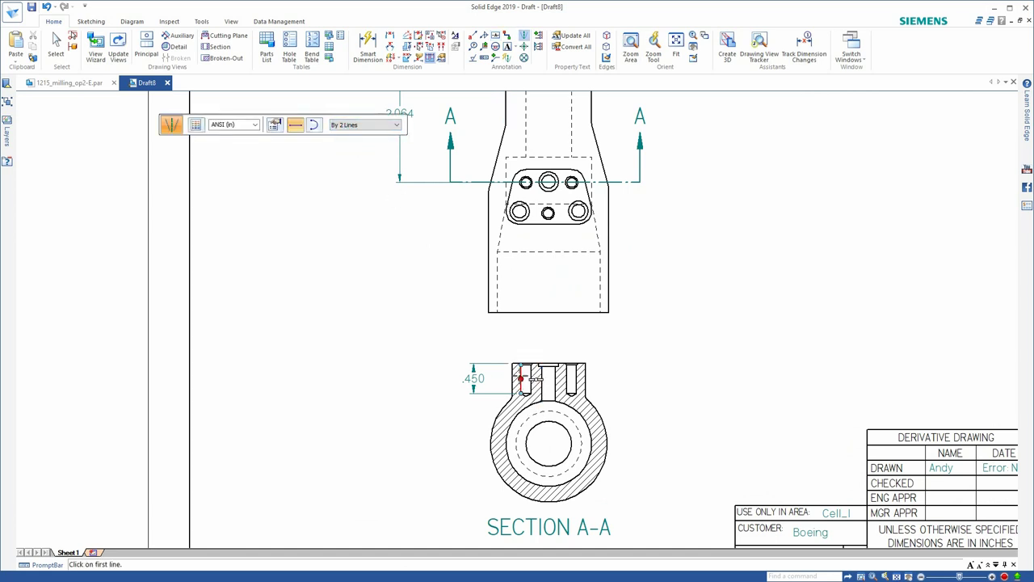
left_click(521, 379)
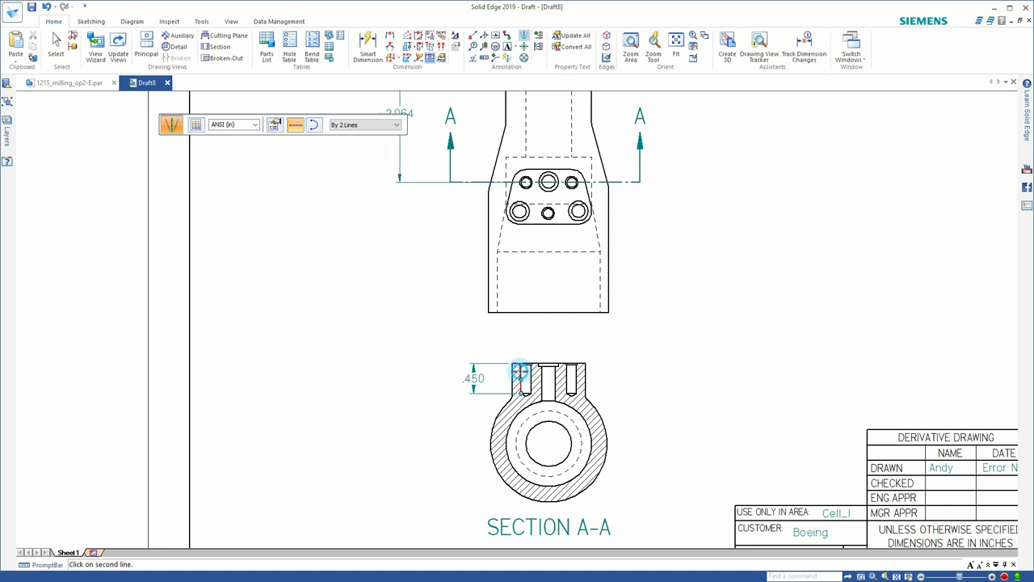
left_click(569, 374)
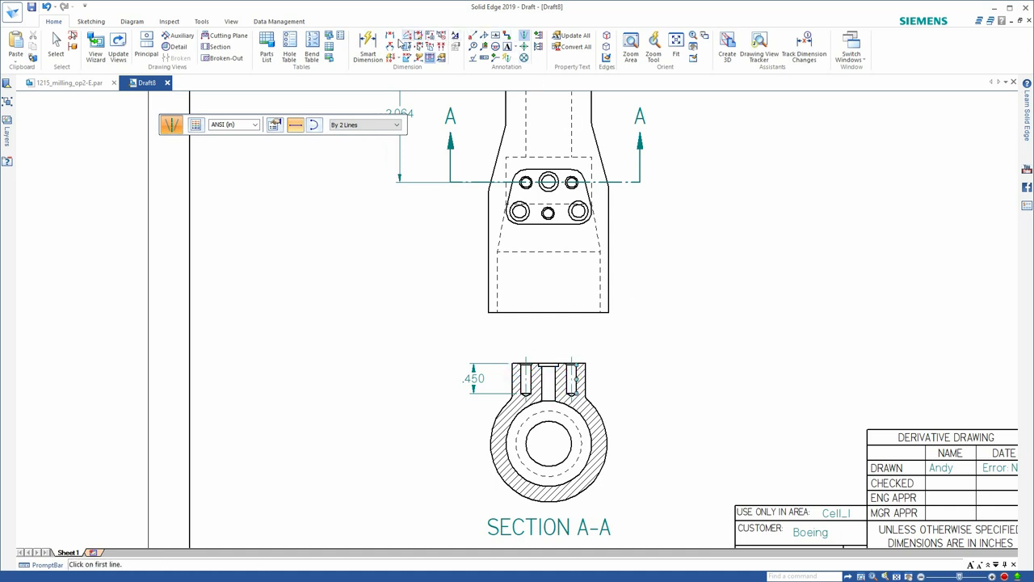
Dimension the .683 spacing between the two slot lines above the section
left_click(390, 36)
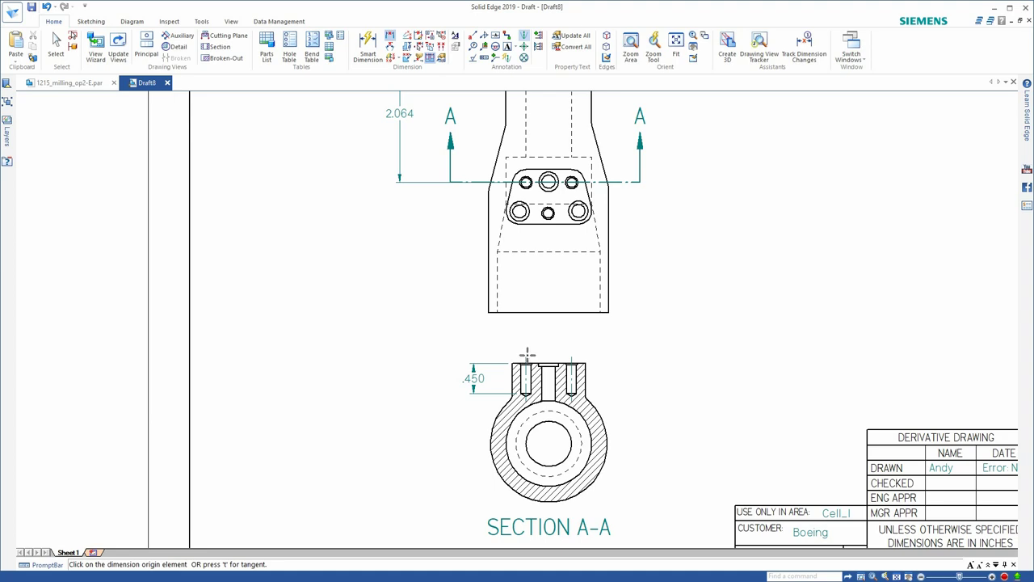
left_click(526, 364)
left_click(572, 356)
left_click(557, 340)
scroll(598, 316, "down", 1)
scroll(602, 307, "down", 3)
Finish dimensioning and save Draft8 as 1215_milling_op2-E.dft
left_click(46, 8)
key("ctrl+s")
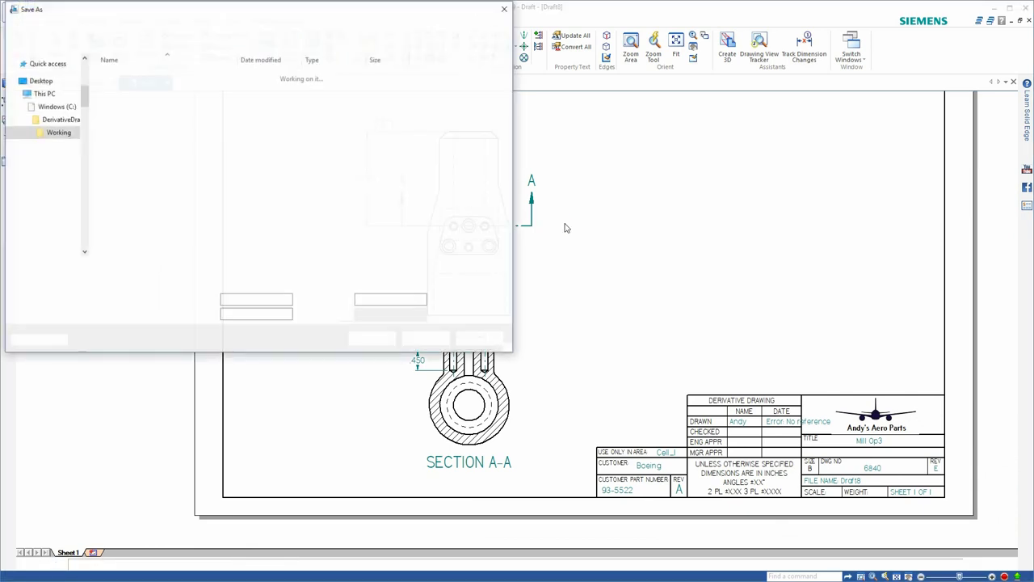
left_click(424, 341)
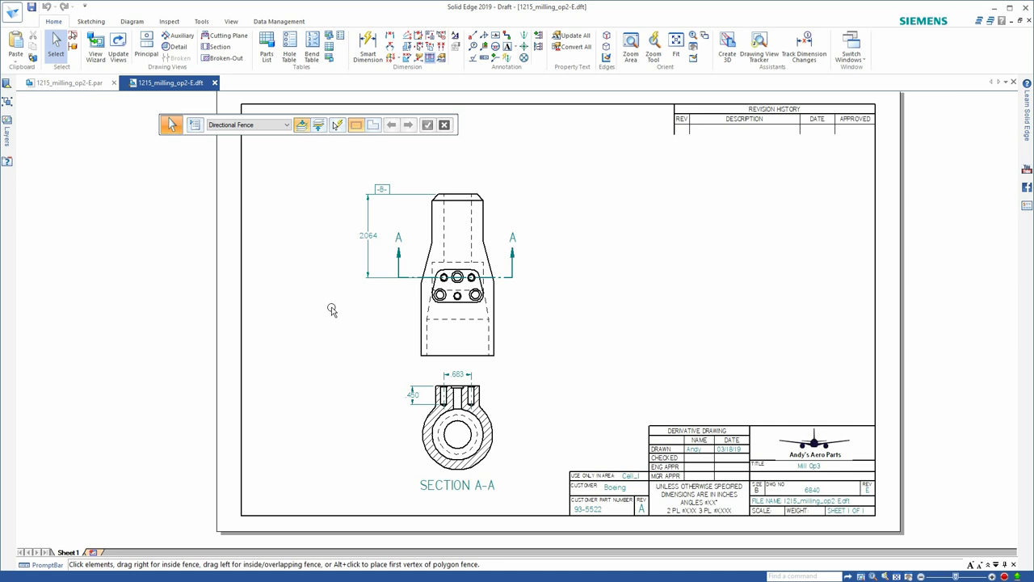
Create DETAIL B by circling the section's top-right slot, then check the detail circle
left_click(174, 47)
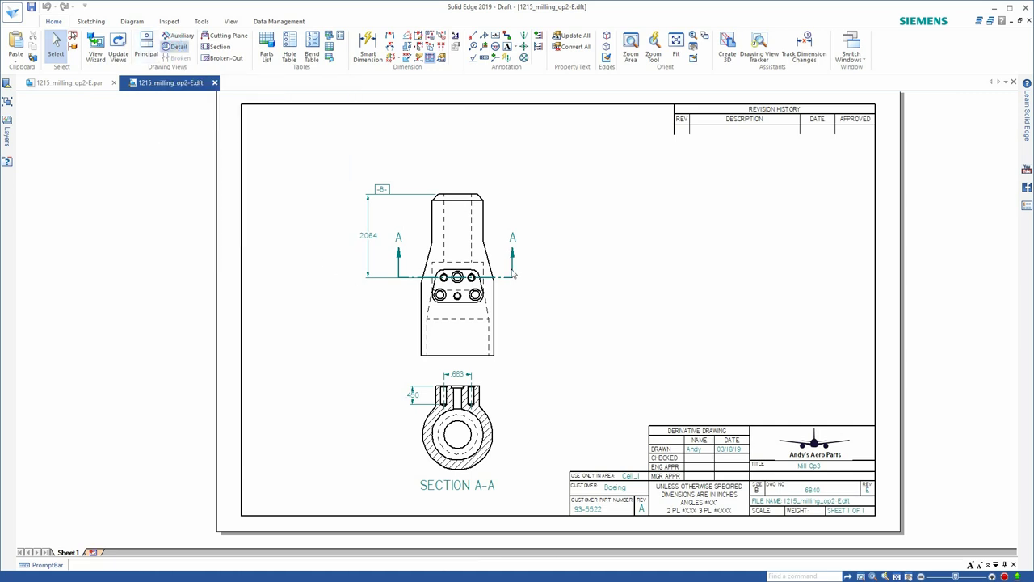
left_click(488, 392)
left_click(511, 393)
key("Escape")
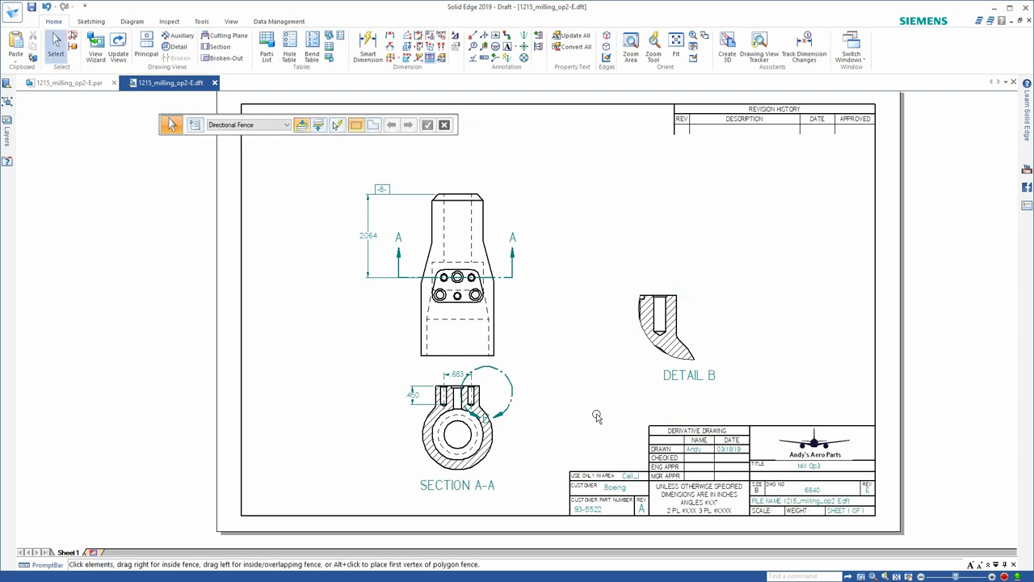
left_click(485, 415)
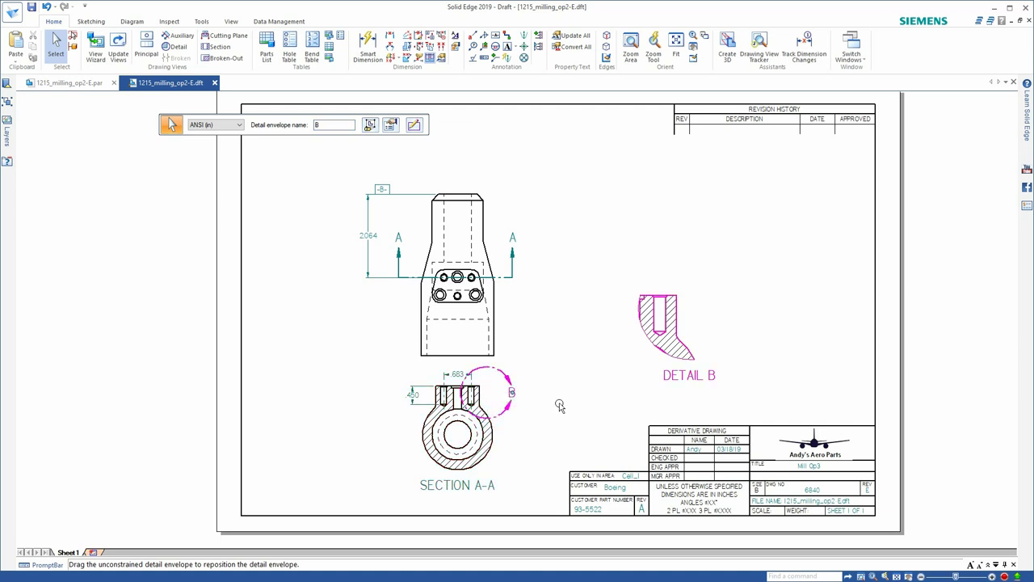
key("Escape")
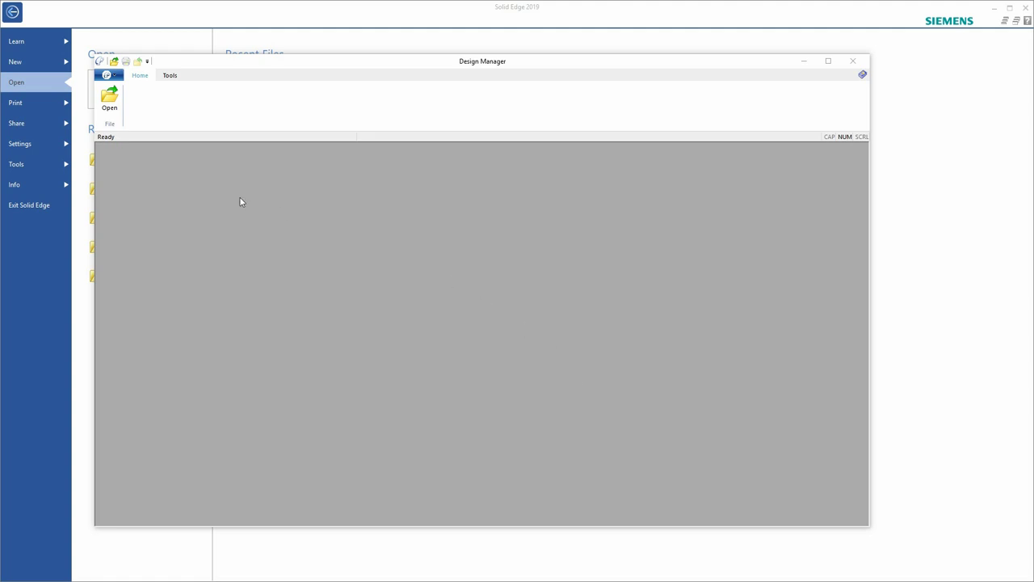
Open customer_part-A.prt from Authority_Vault and select its row in the table
left_click(109, 101)
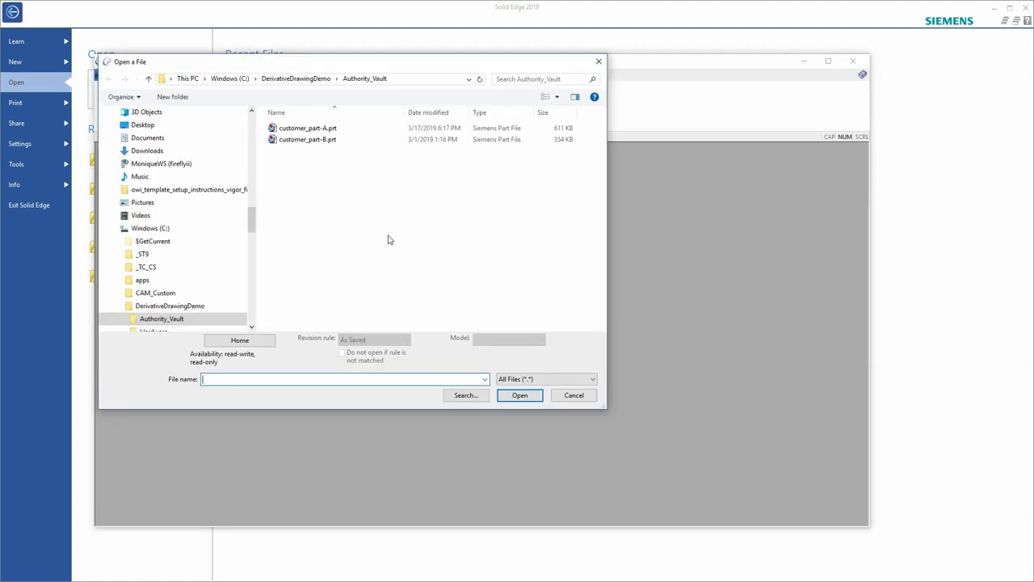
left_click(312, 130)
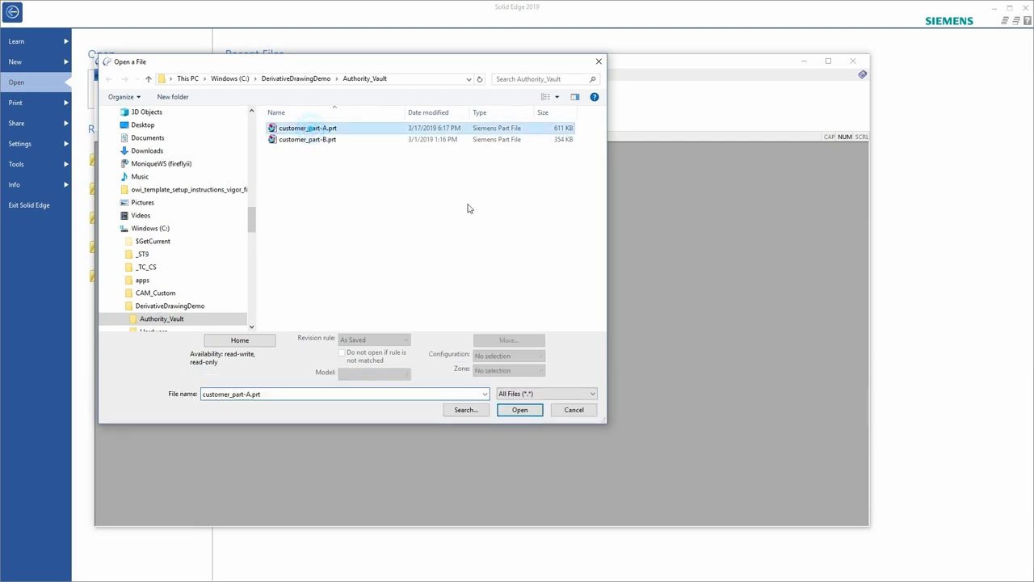
left_click(519, 410)
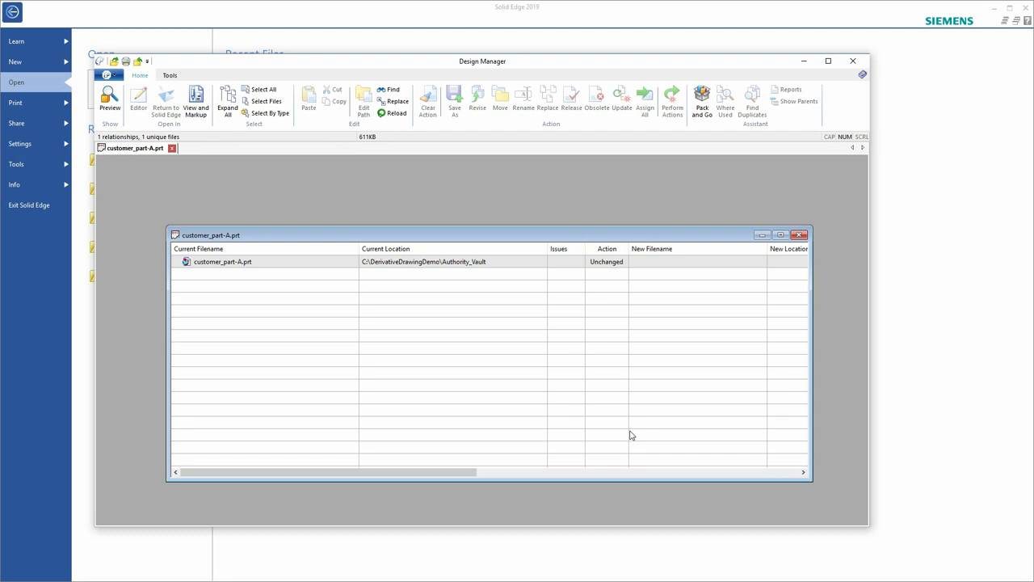
left_click(233, 263)
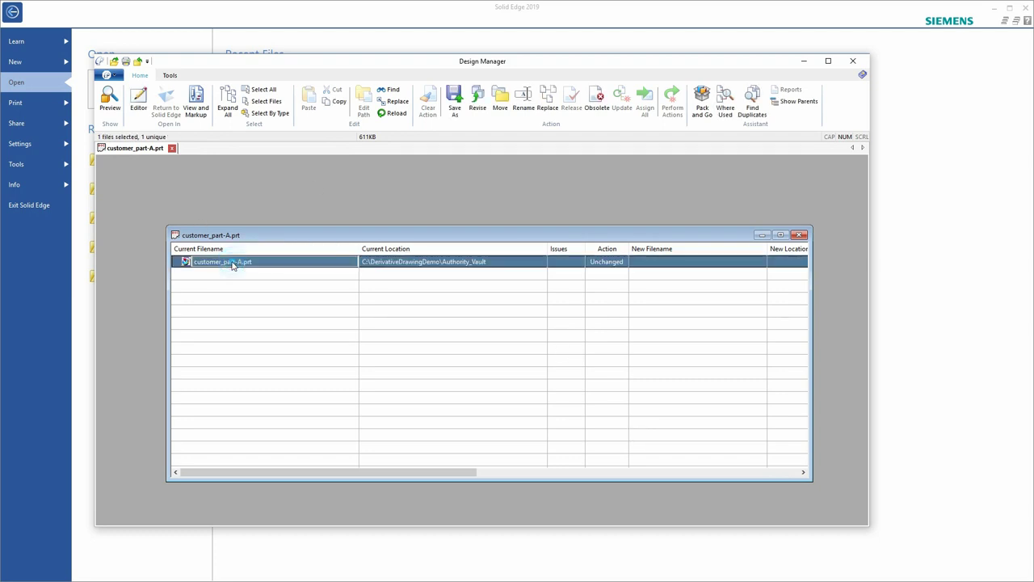
Run Where Used on customer_part-A.prt to list its parent parts
right_click(231, 264)
left_click(265, 266)
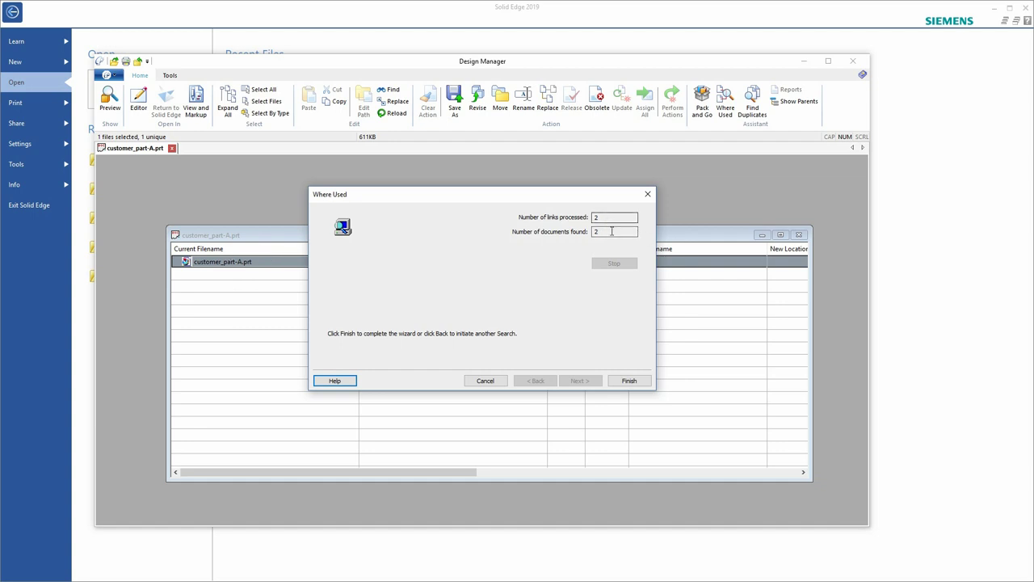
left_click(618, 382)
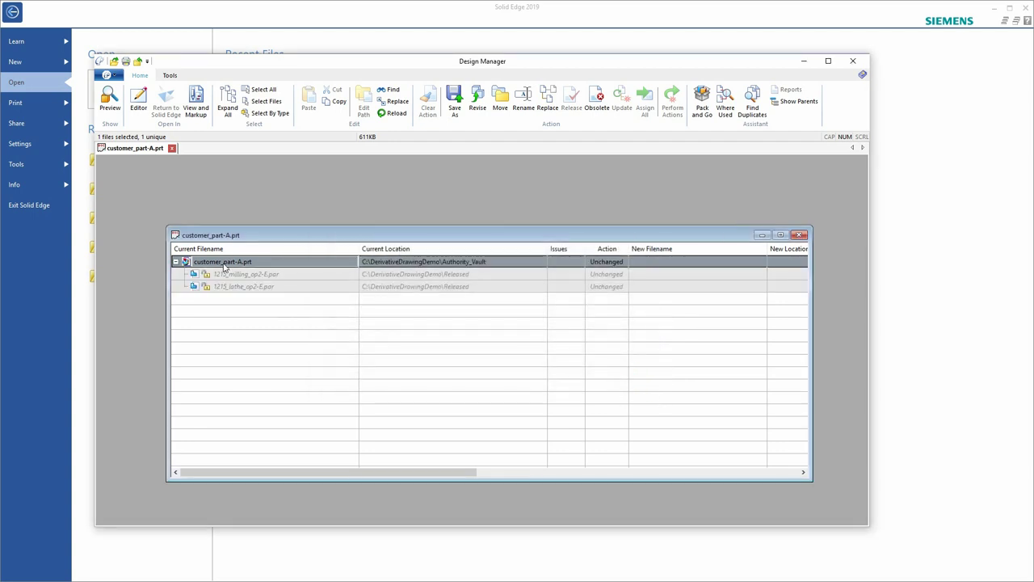
Run Where Used on both Rev E .par files and select them with their two .dft drafts
left_click(255, 276)
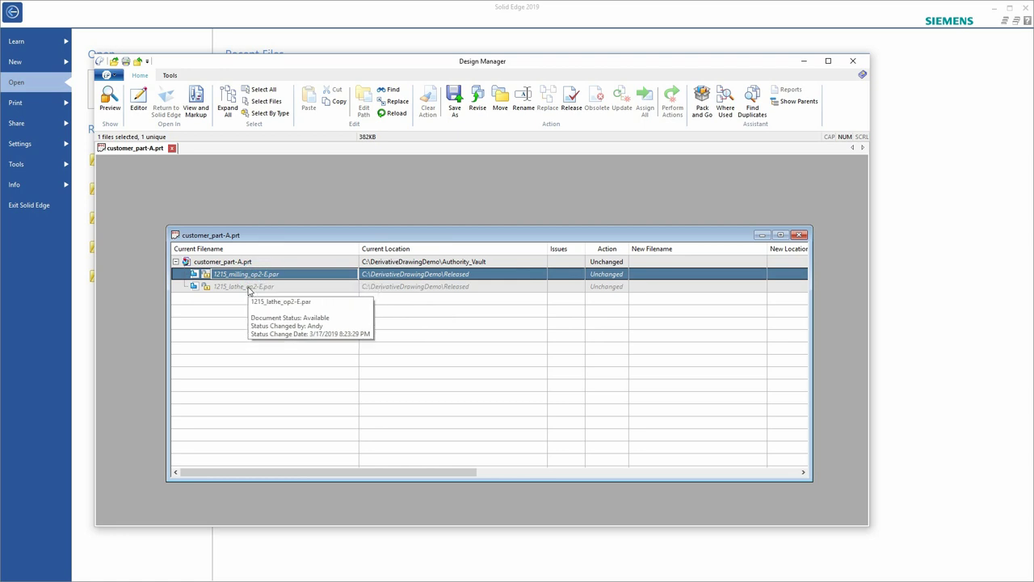
left_click(246, 287, "shift")
right_click(249, 288)
left_click(272, 294)
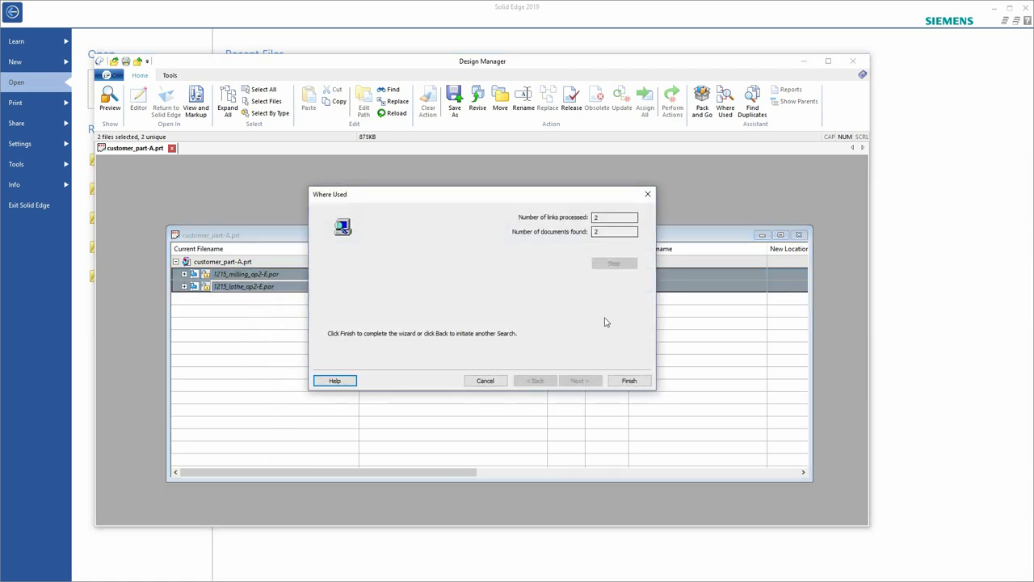
left_click(629, 380)
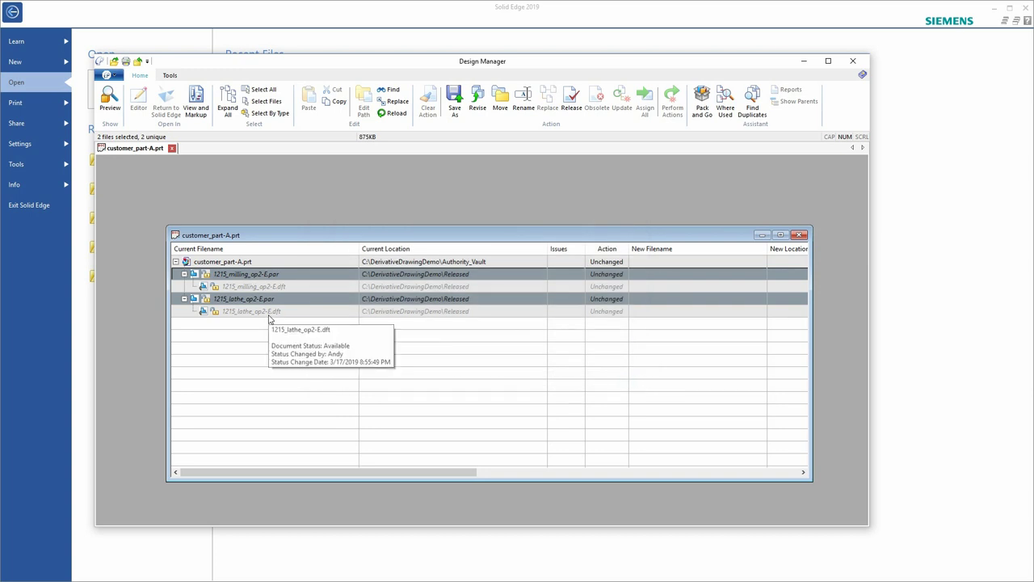
left_click(255, 287, "ctrl")
left_click(251, 311, "ctrl")
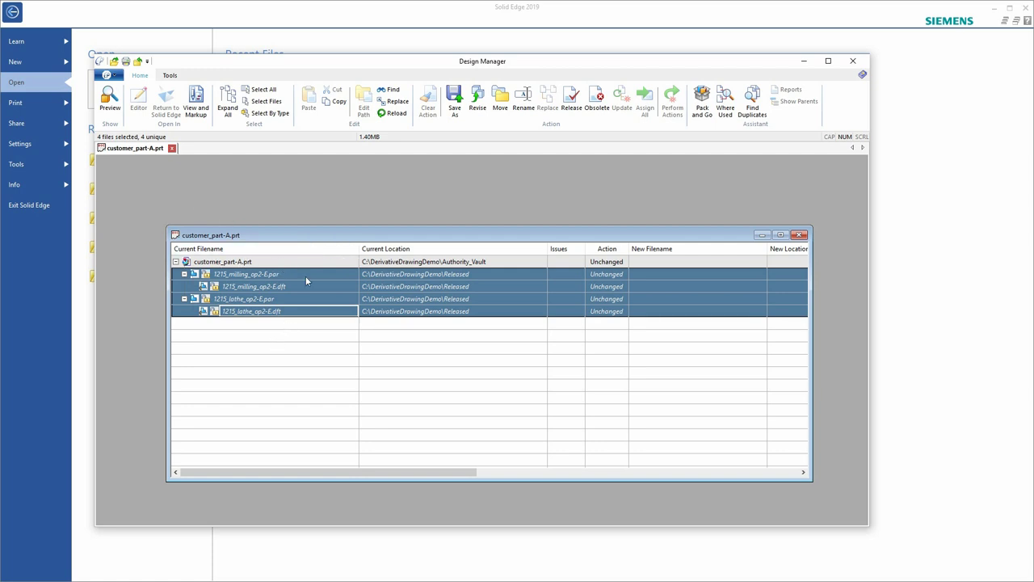
mouse_move(255, 275)
mouse_move(237, 320)
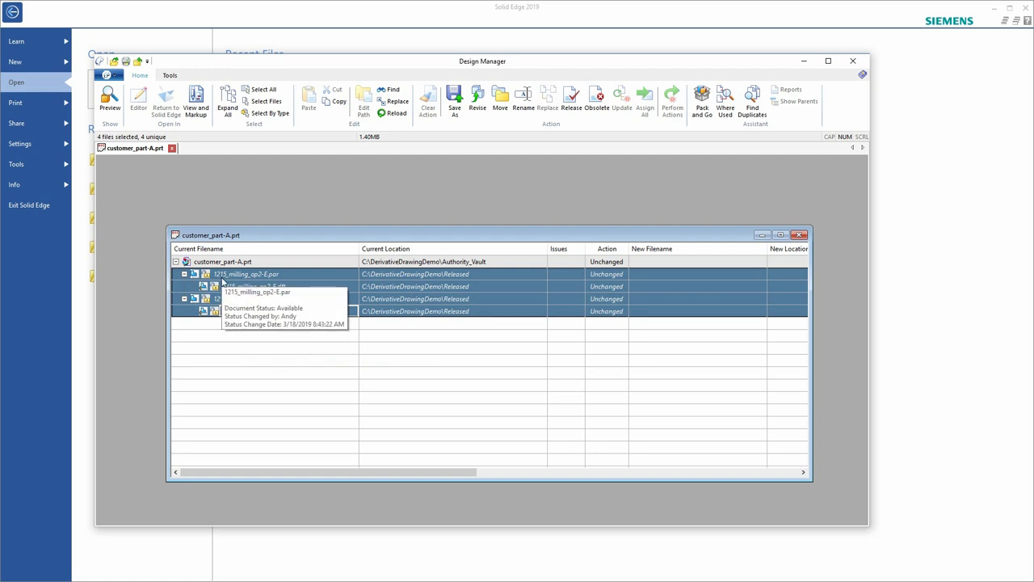
mouse_move(242, 300)
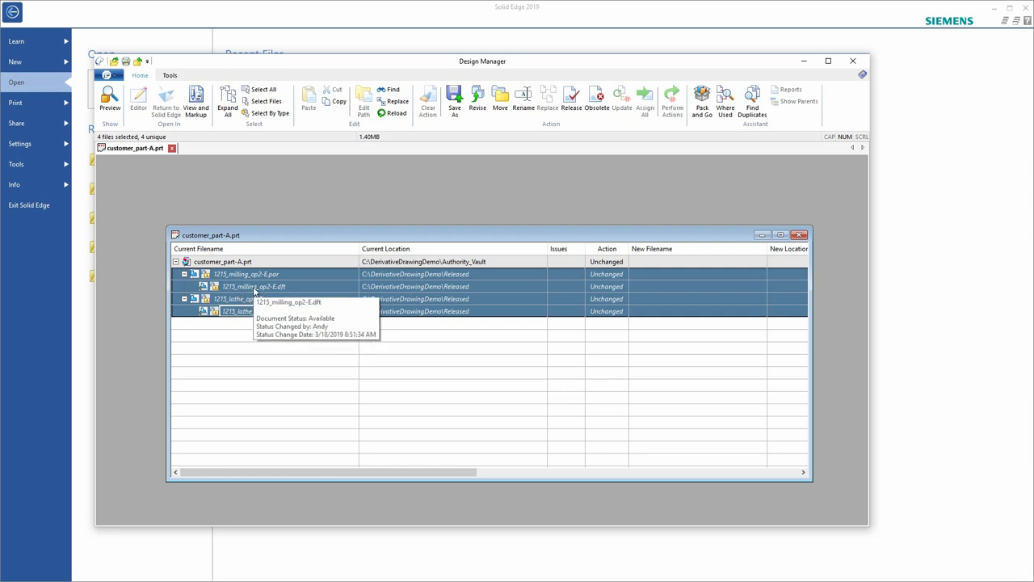
Mark the four Rev E files for Revise to -F copies in Working and perform the actions
left_click(253, 289)
right_click(254, 288)
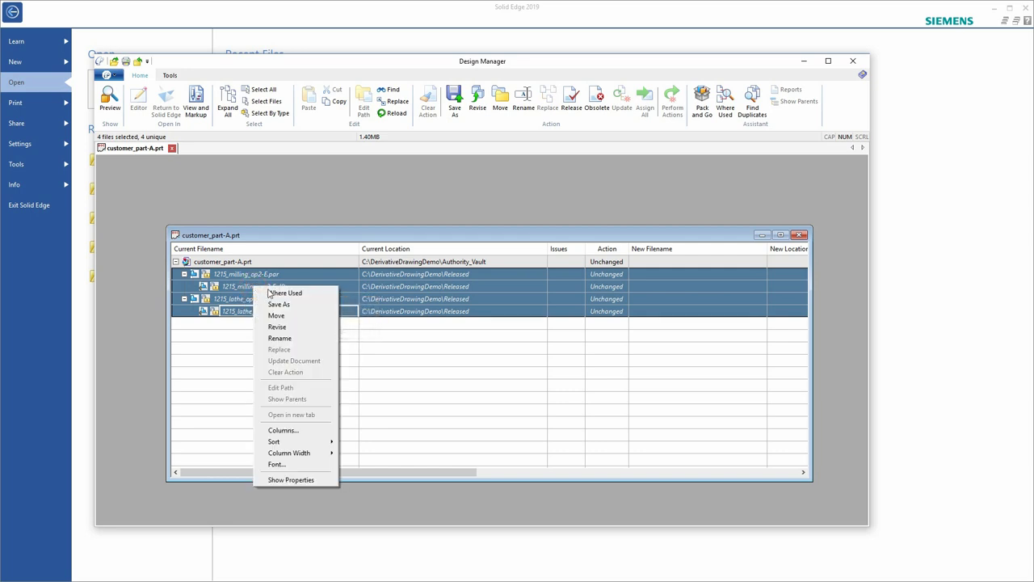
left_click(297, 326)
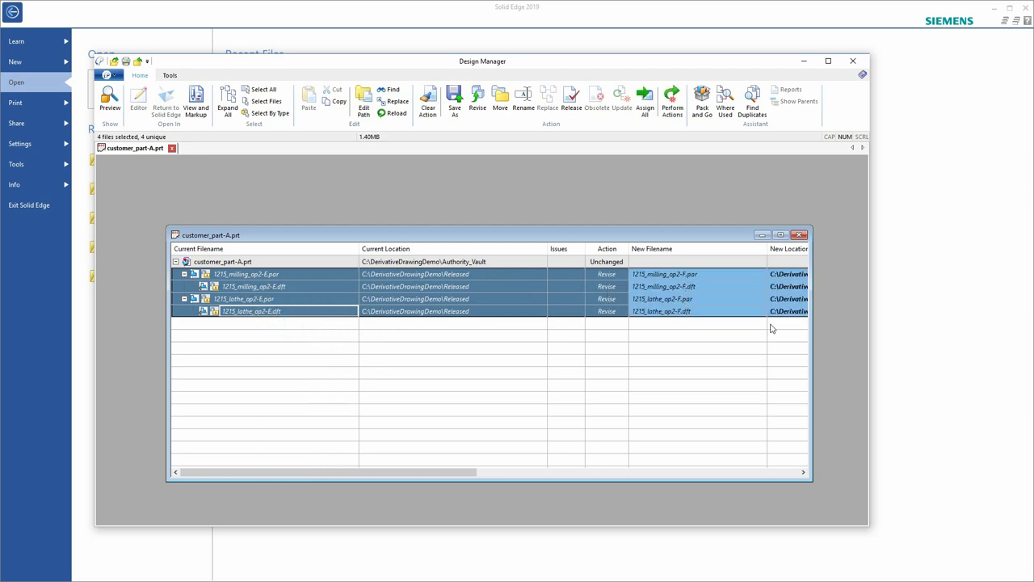
left_click_drag(468, 473, 595, 478)
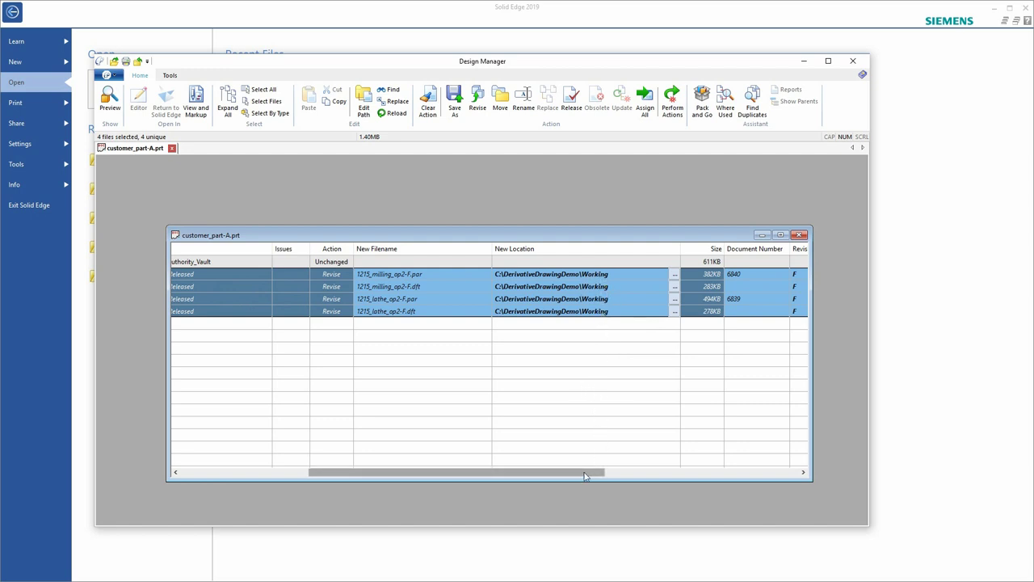
left_click_drag(584, 475, 408, 475)
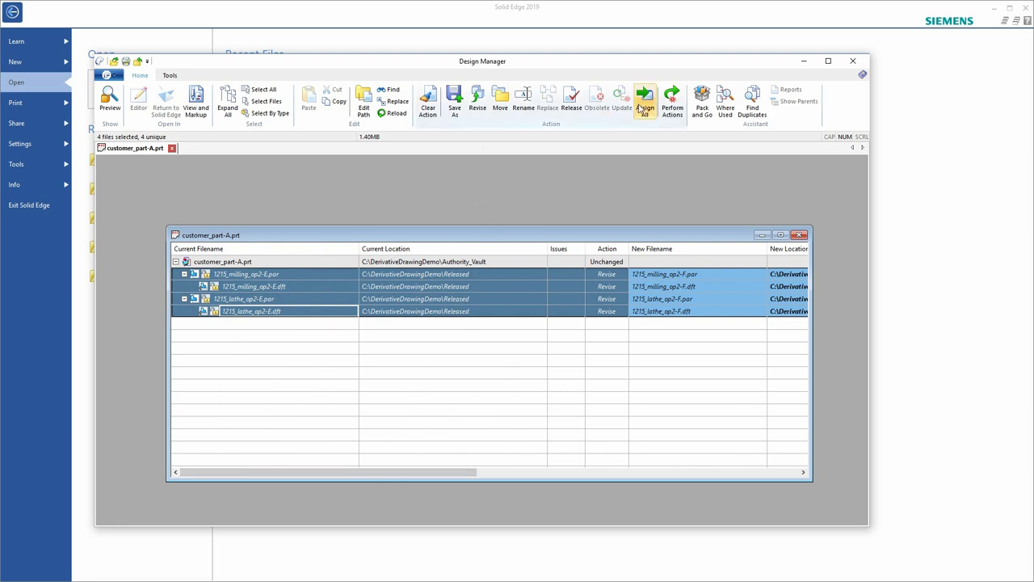
left_click(674, 98)
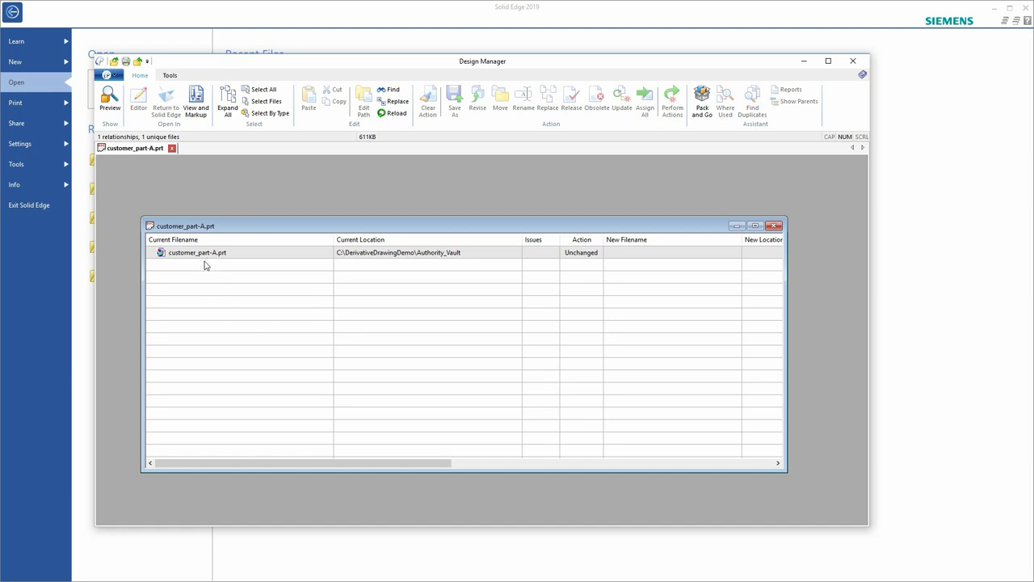
Open 1215_lathe_op2-F.par and 1215_milling_op2-F.par together from DerivativeDrawingDemo\Working
left_click(171, 149)
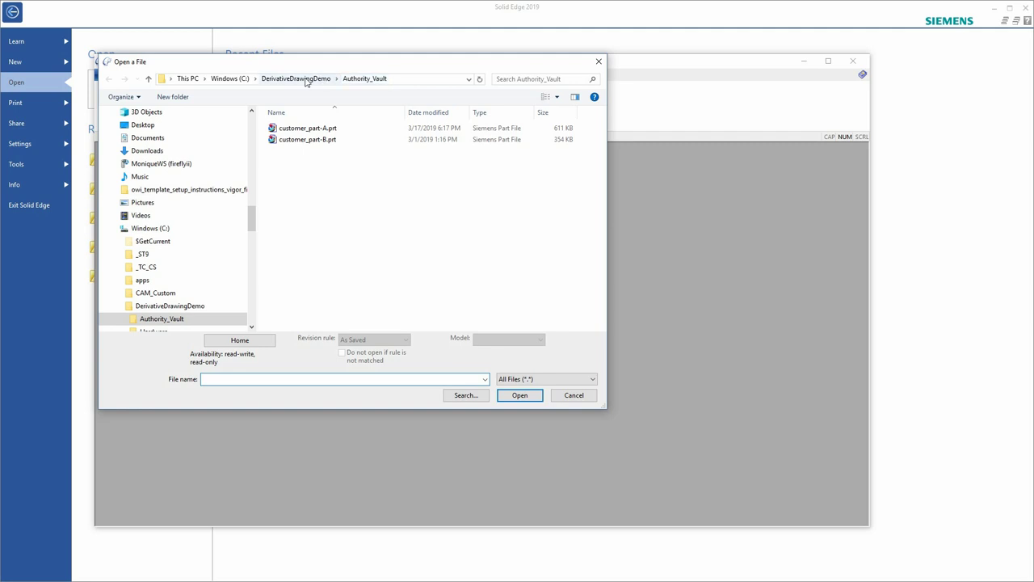
left_click(311, 79)
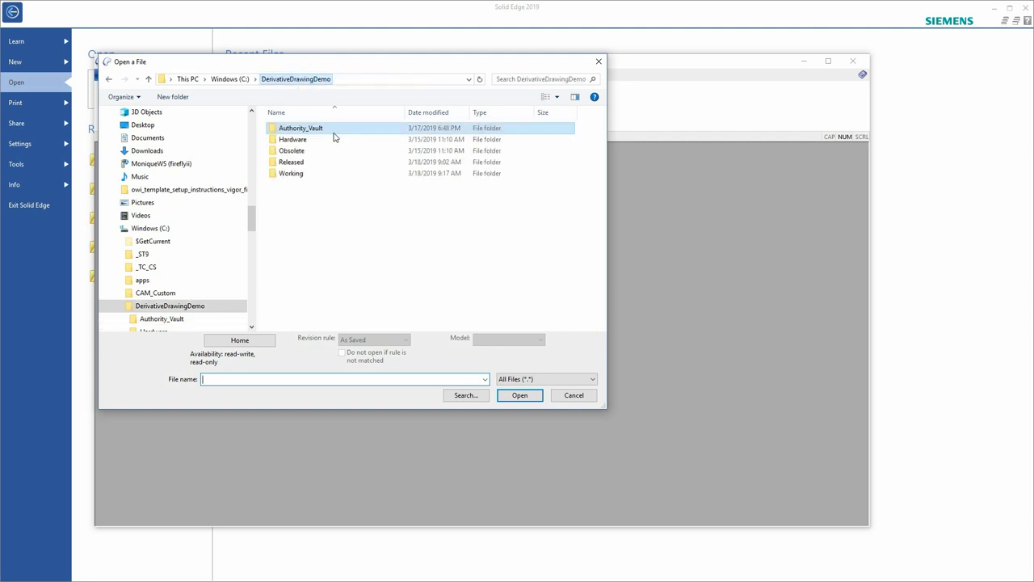
double_click(291, 174)
left_click(311, 161)
left_click(311, 139, "ctrl")
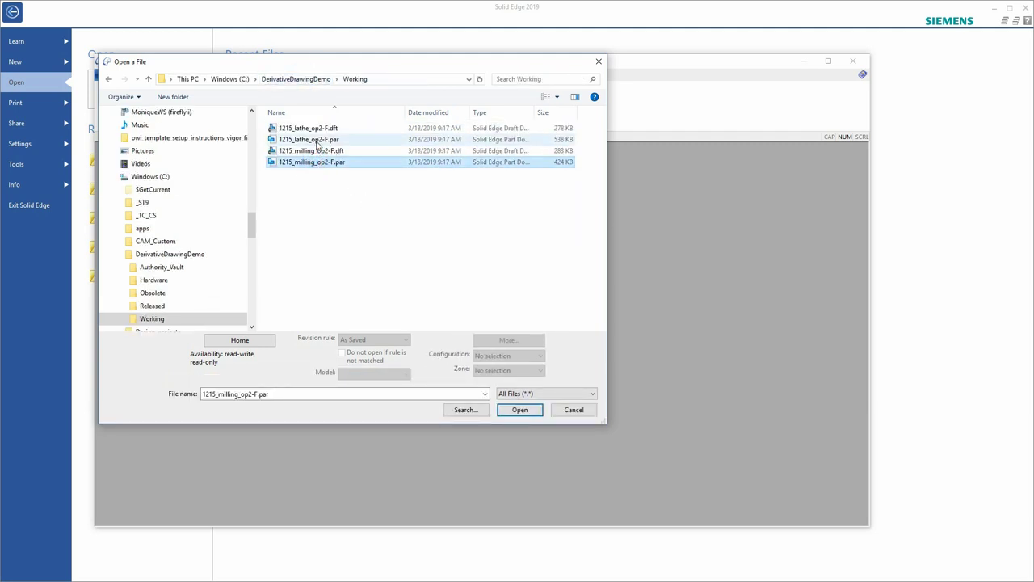
left_click(531, 409)
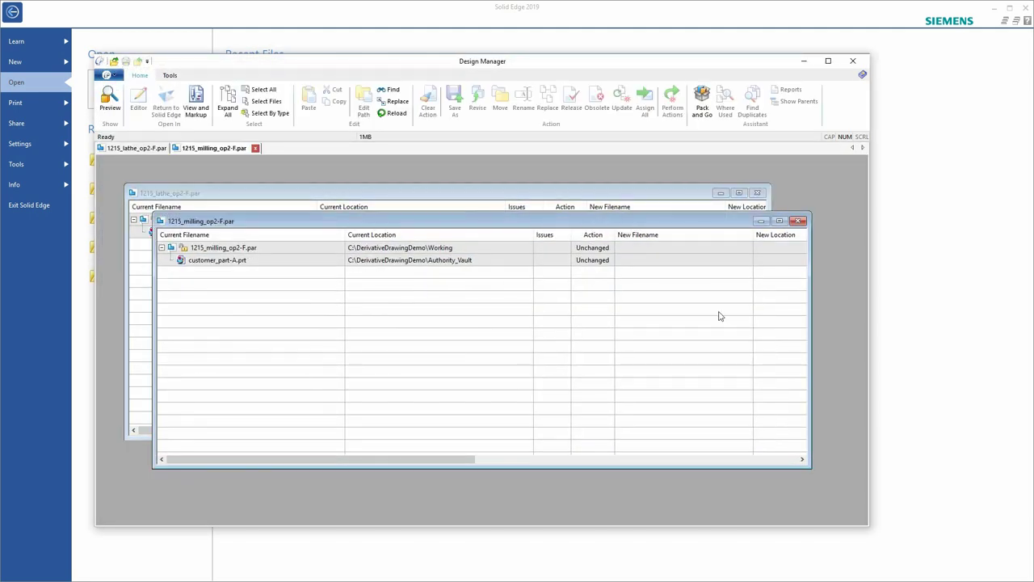
Replace the milling part's customer_part-A.prt reference with Authority_Vault\customer_part-B.prt and apply it
left_click_drag(319, 223, 363, 271)
left_click(270, 311)
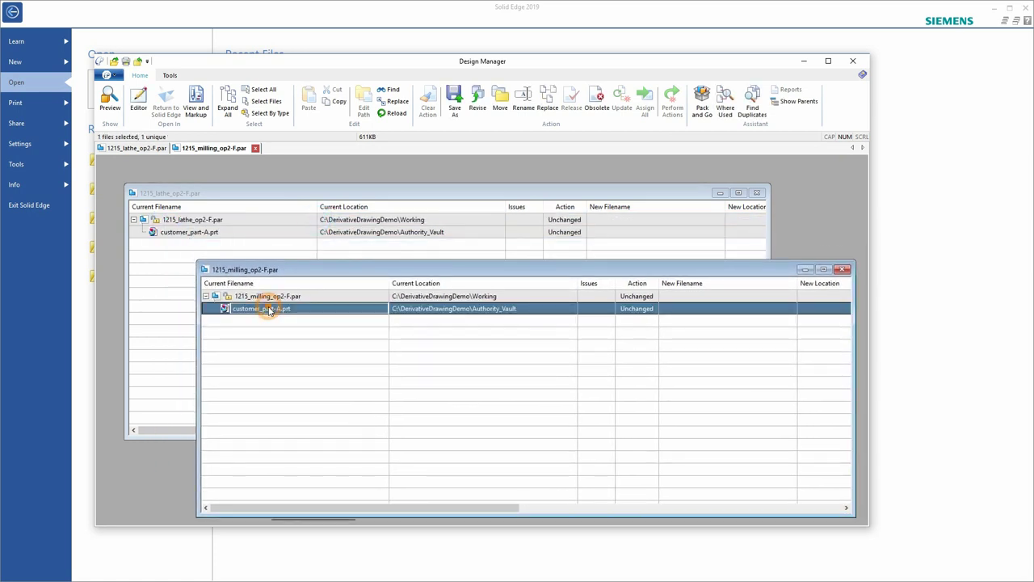
right_click(270, 310)
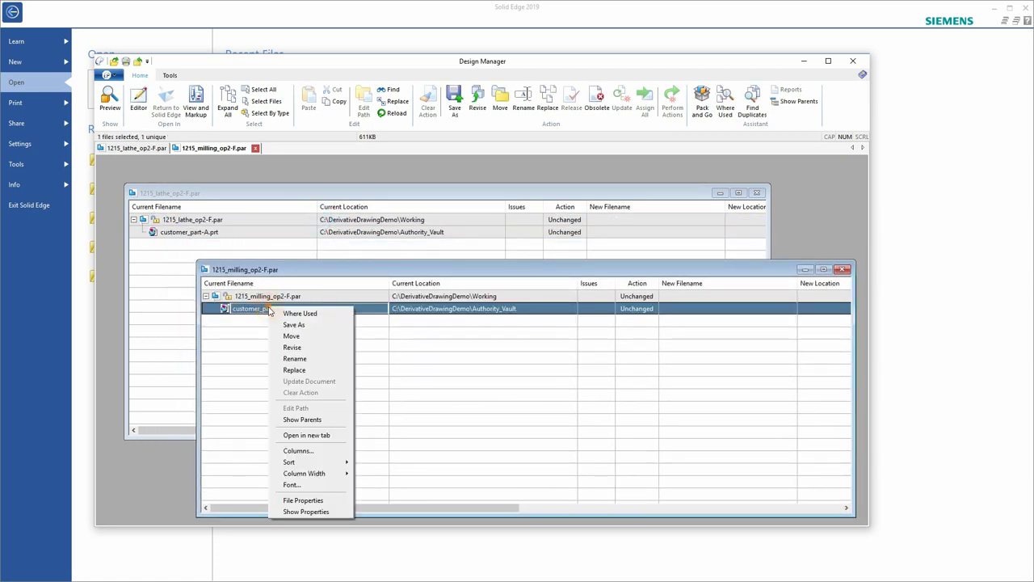
left_click(294, 359)
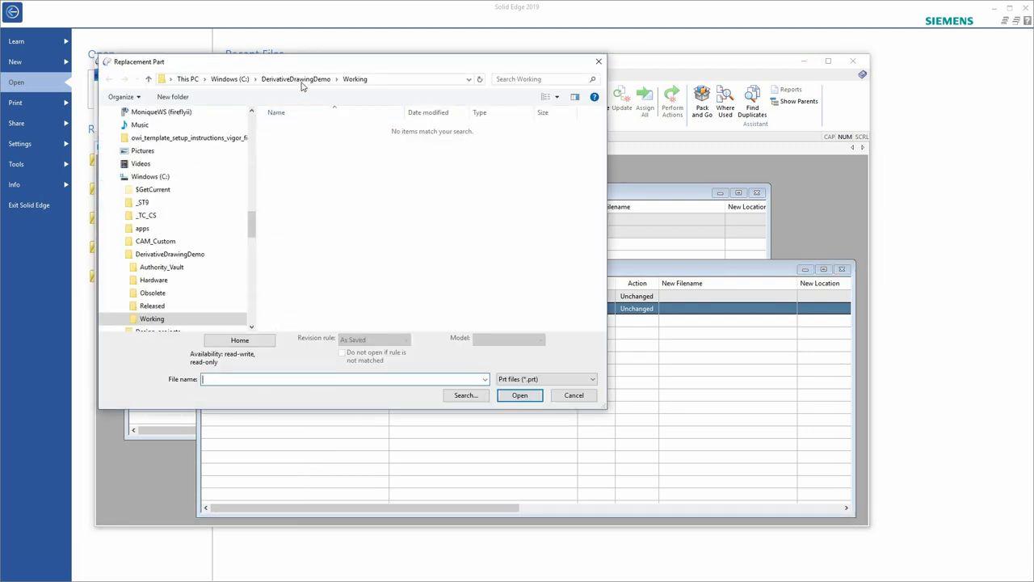
left_click(296, 79)
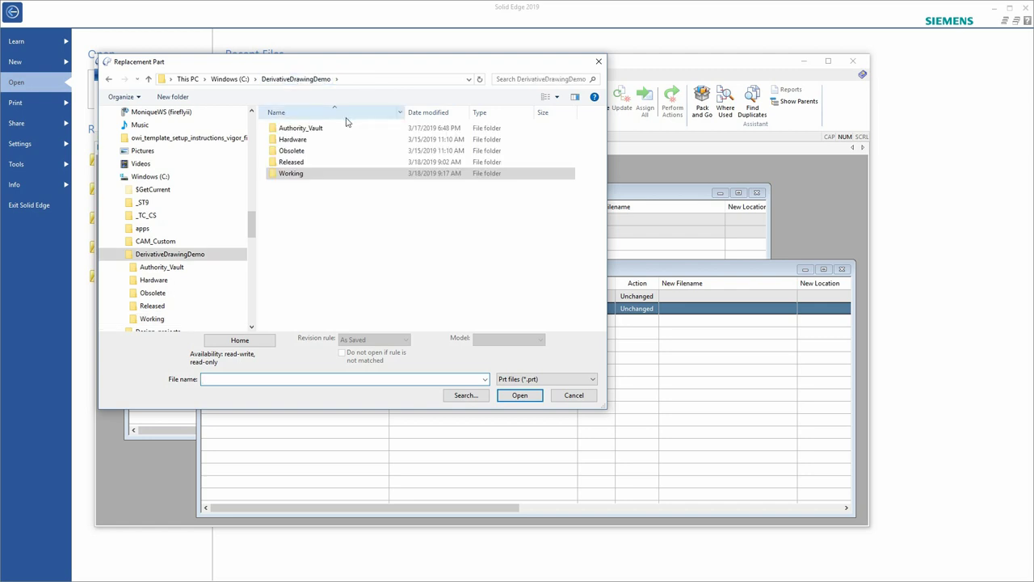
double_click(299, 129)
left_click(307, 139)
left_click(521, 409)
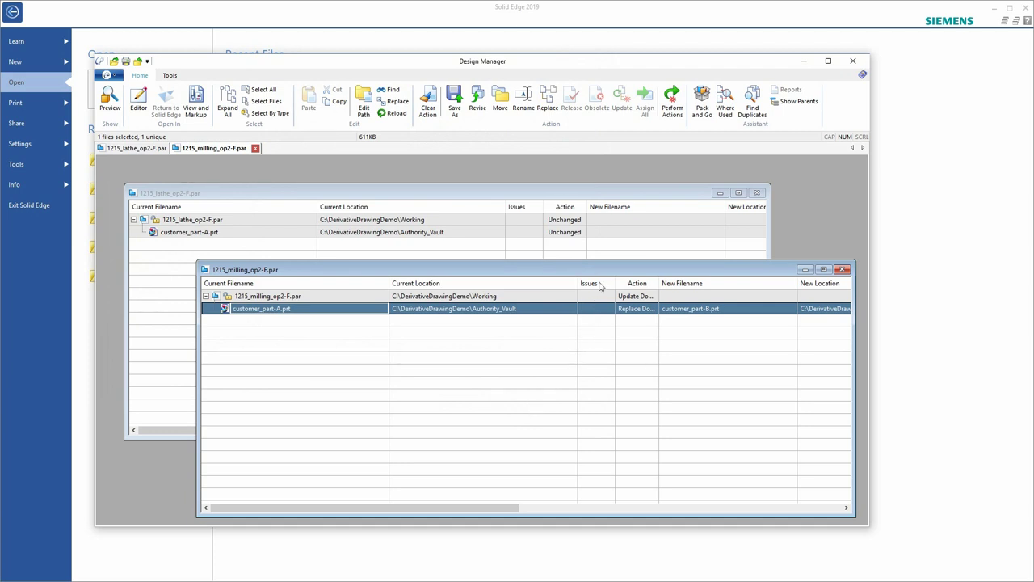
left_click(671, 98)
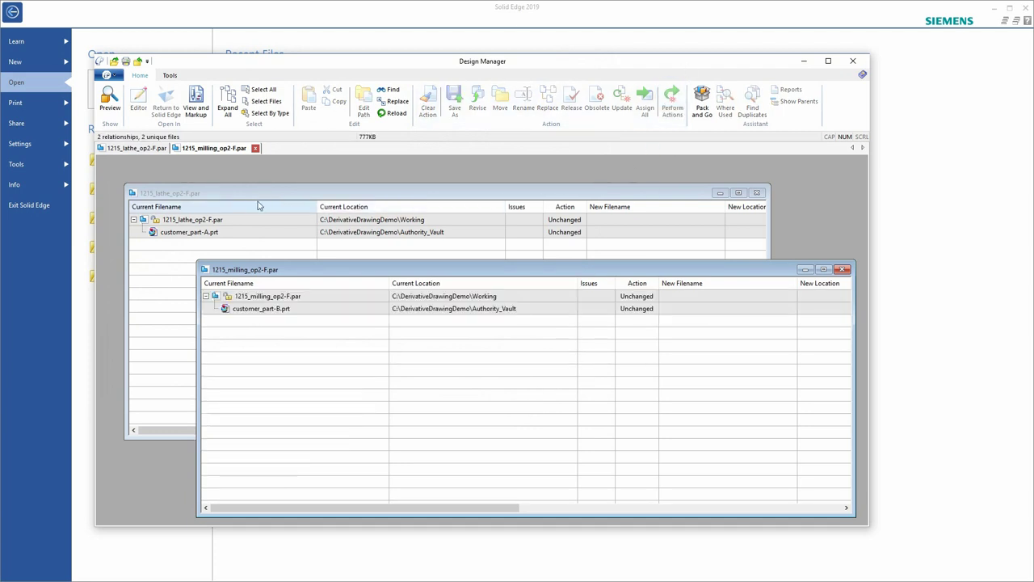
Swap the lathe part's customer_part-A.prt link for customer_part-B.prt and perform the action
left_click(208, 234)
right_click(208, 234)
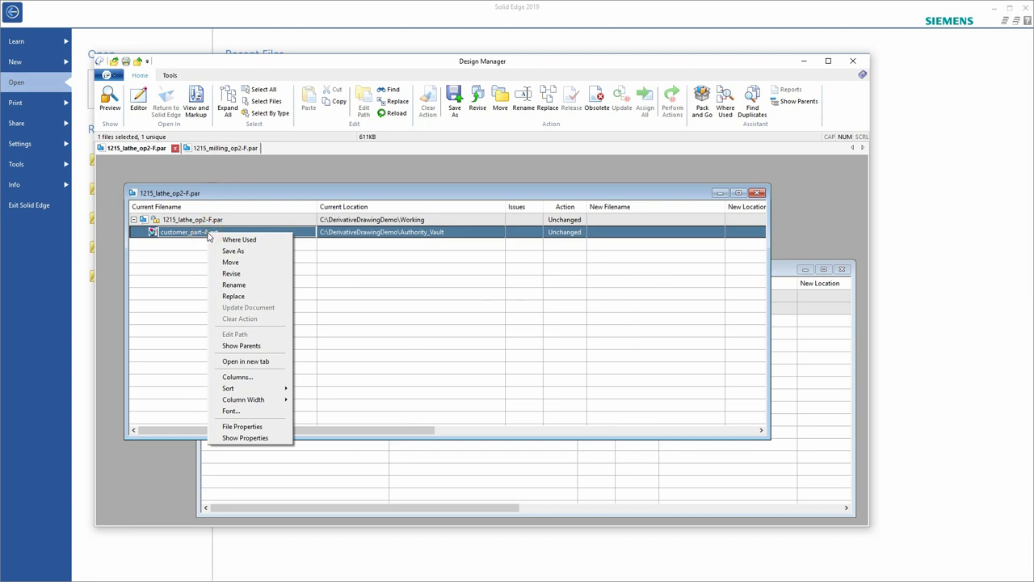
left_click(244, 295)
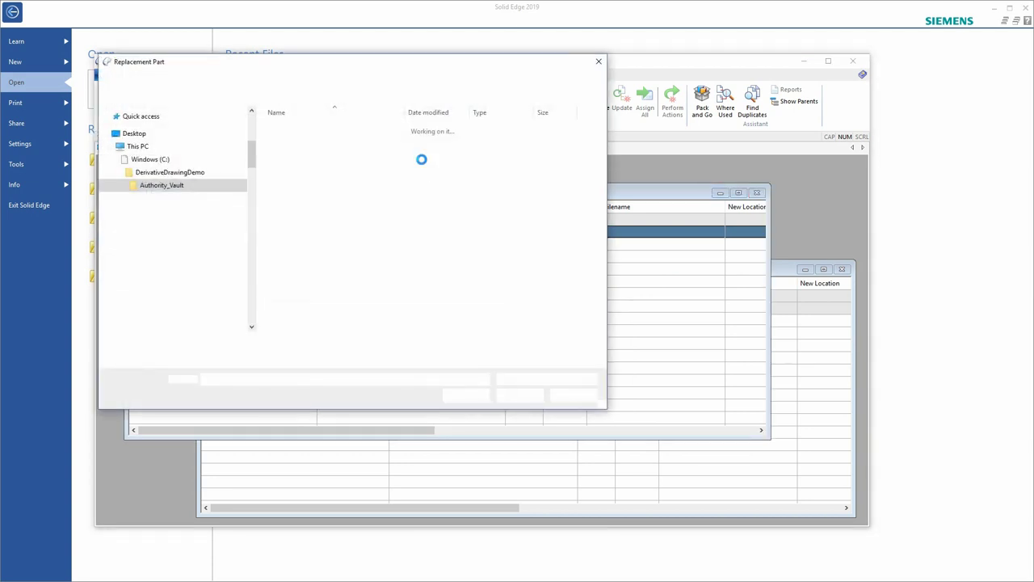
left_click(307, 139)
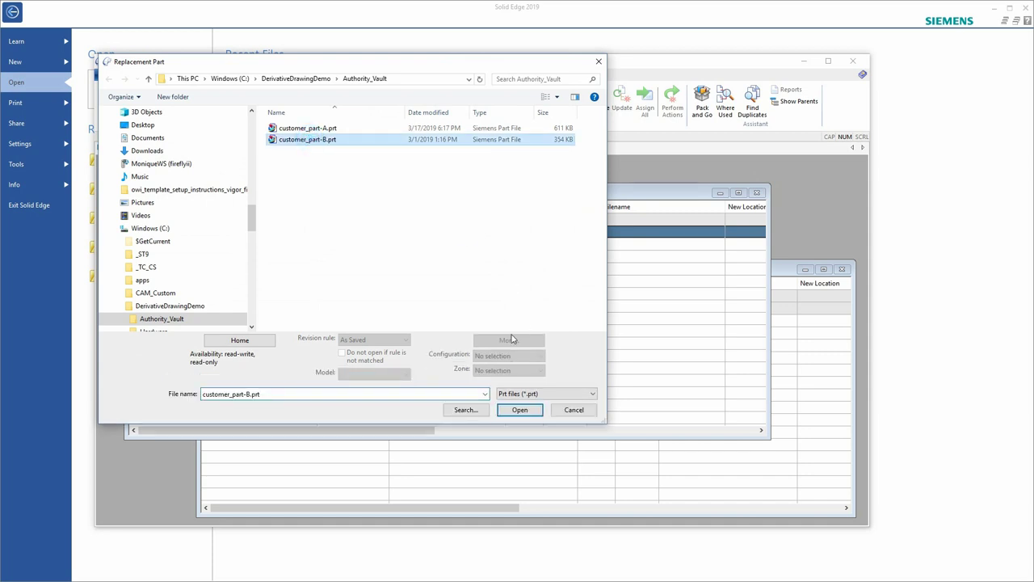
left_click(519, 395)
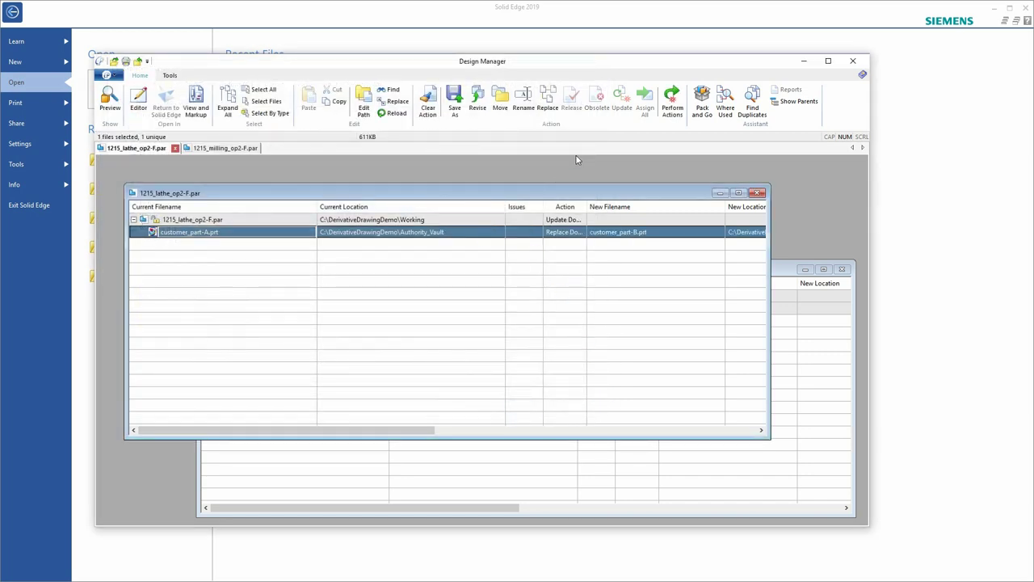
left_click(675, 101)
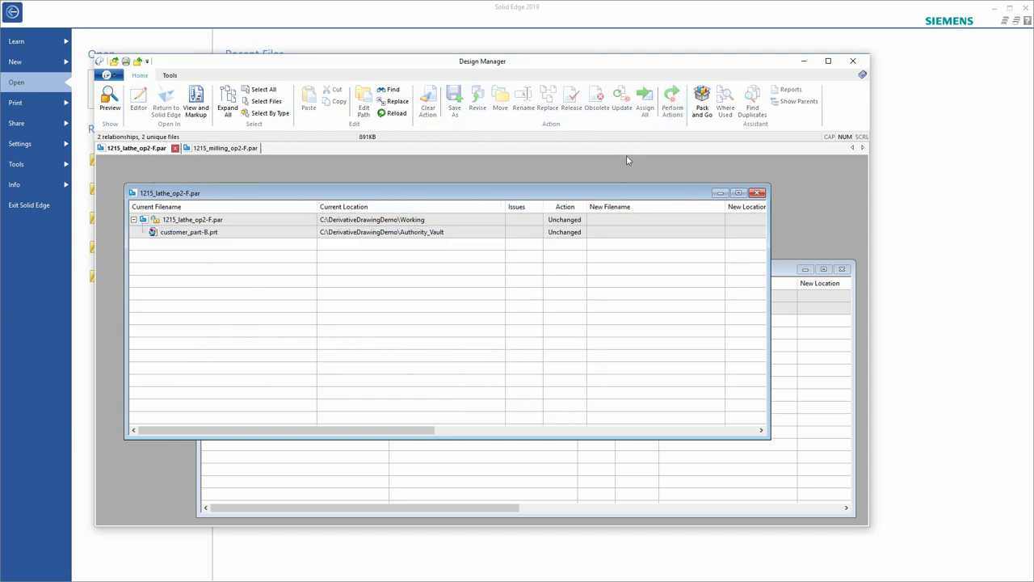
Close Design Manager and open the draft 1215_milling_op2-F.dft from the Working folder
left_click(850, 63)
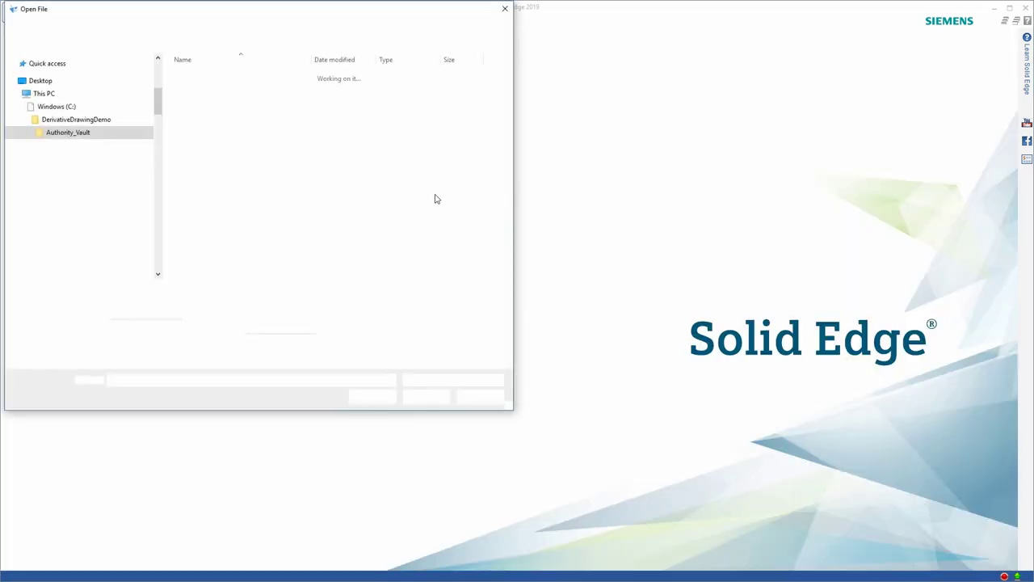
left_click(224, 29)
double_click(202, 121)
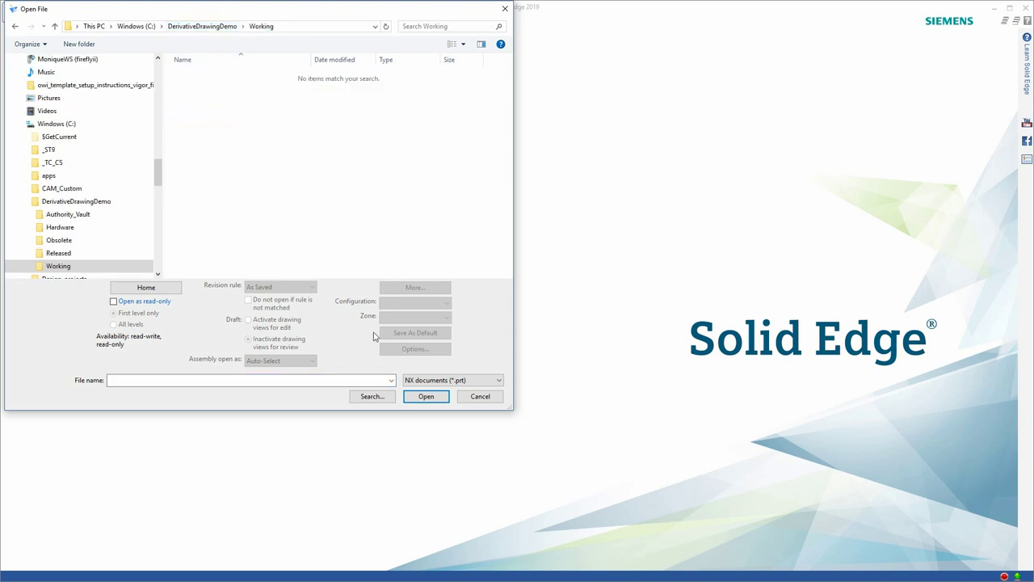
left_click(433, 380)
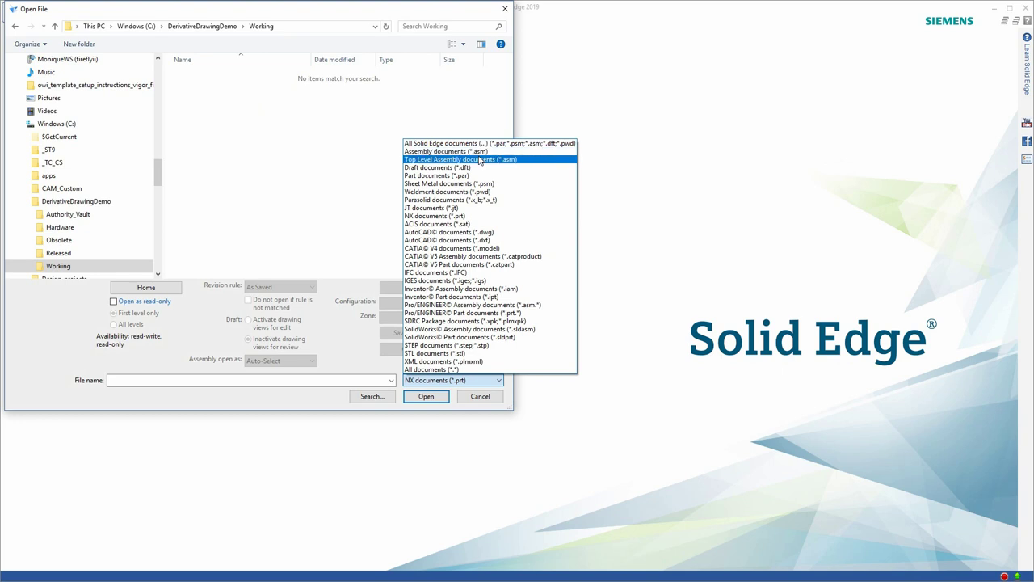
left_click(470, 167)
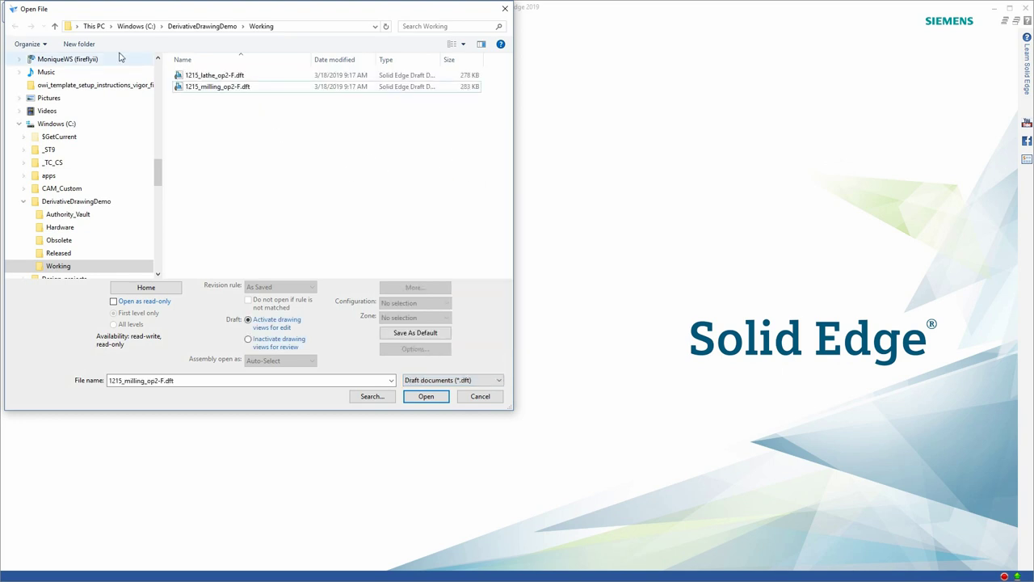
left_click(182, 87)
left_click(426, 396)
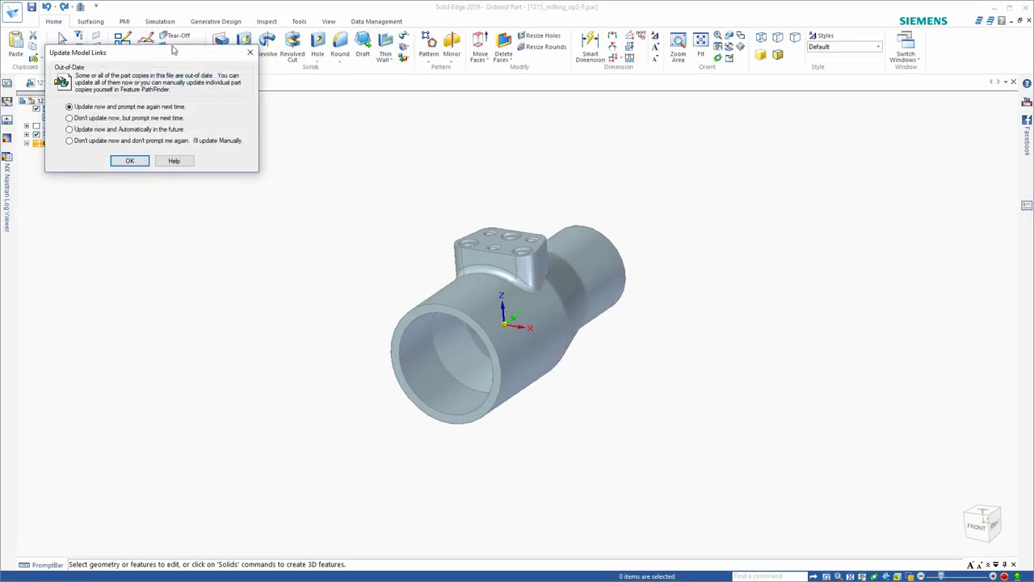
Update the out-of-date part copy links, view the part isometrically, and save 1215_milling_op2-F.par
left_click_drag(172, 49, 232, 239)
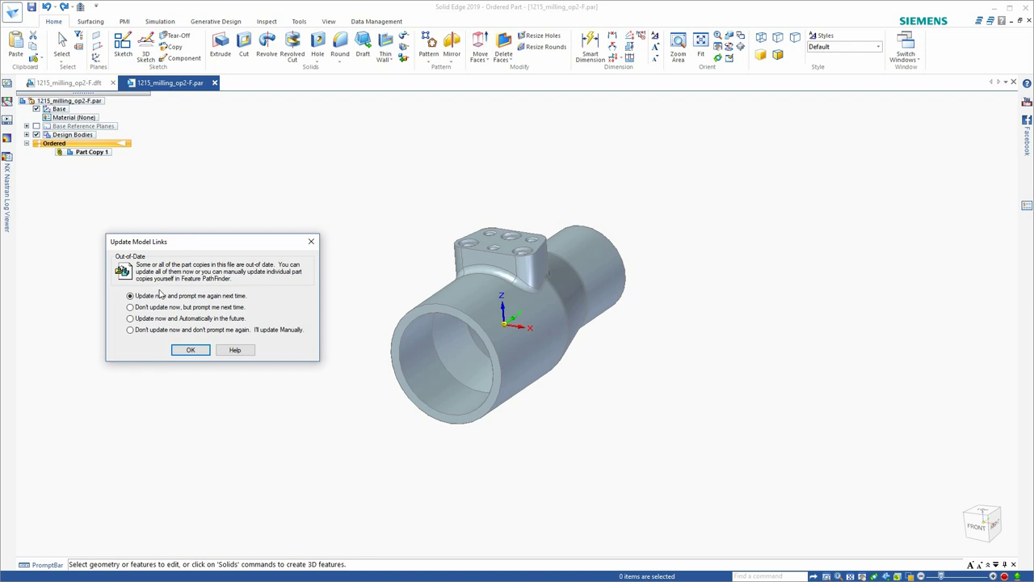
left_click(191, 351)
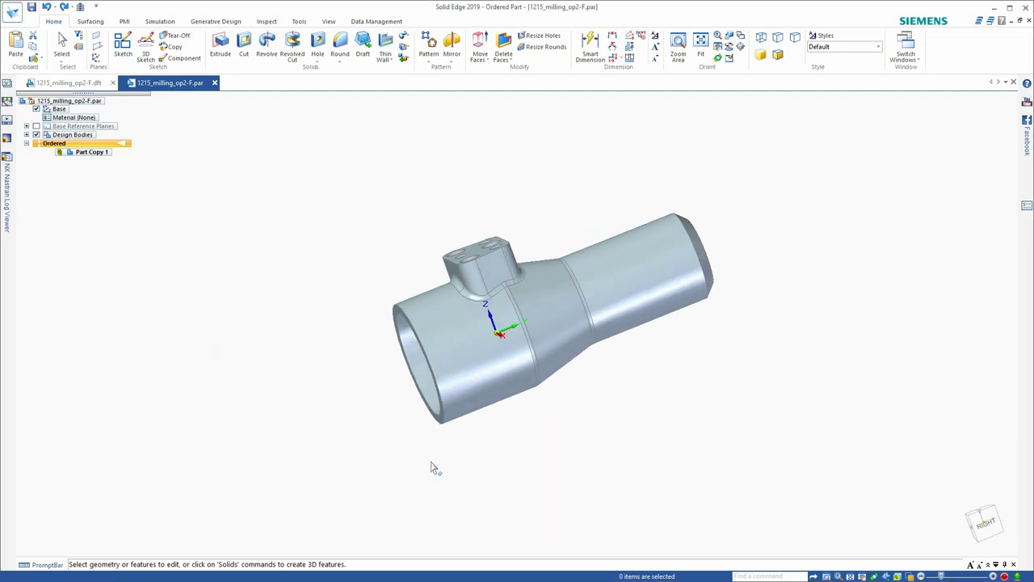
key("ctrl+i")
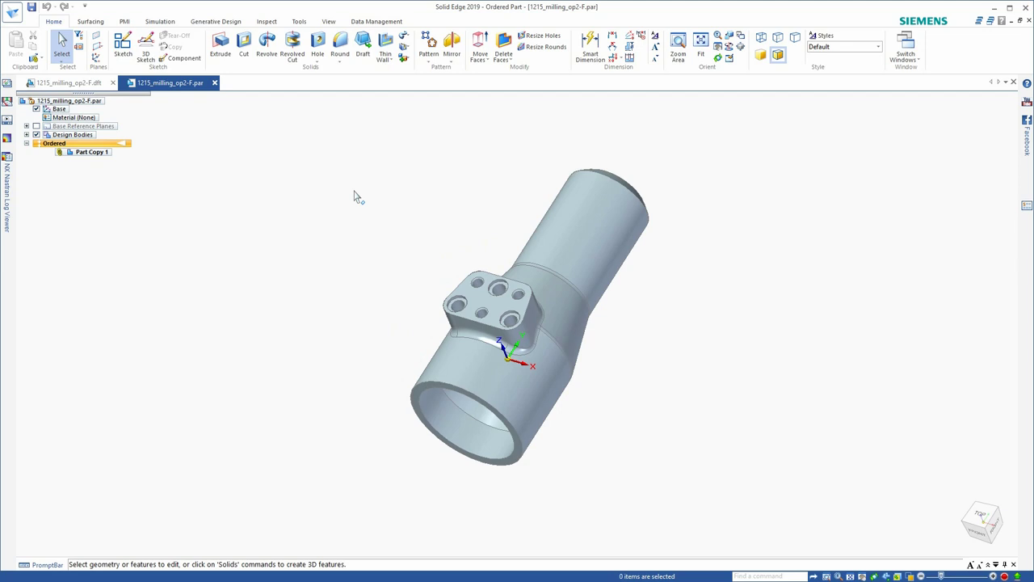
key("ctrl+j")
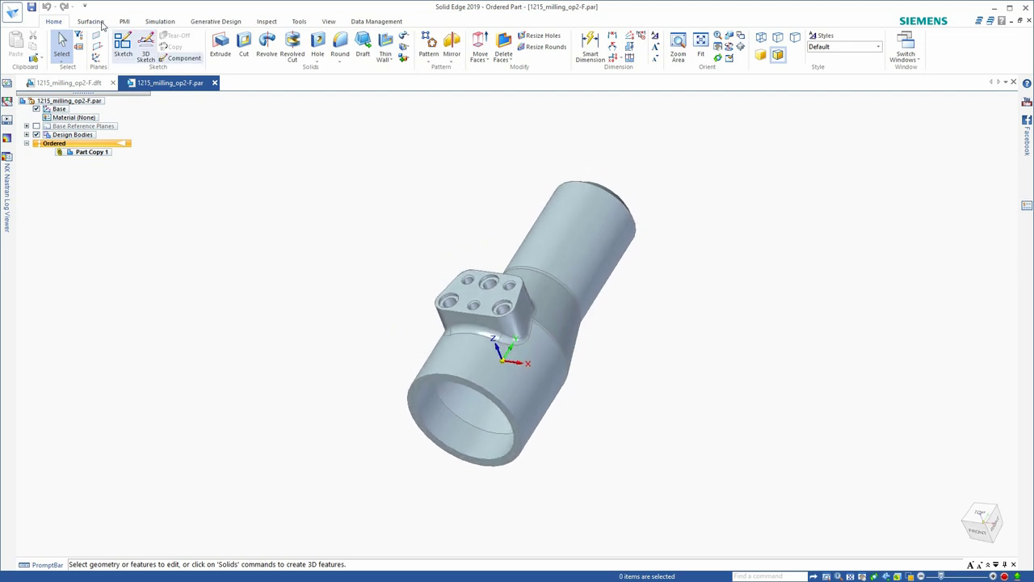
left_click(31, 6)
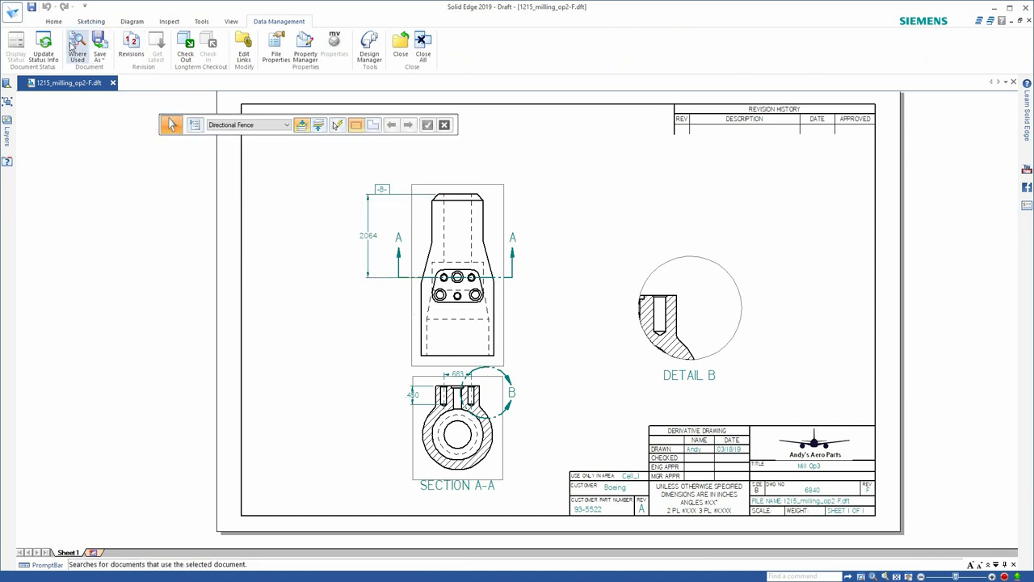
Update the draft views so the height dimension reads 2.764, then clear and close the Dimension Tracker
left_click(54, 23)
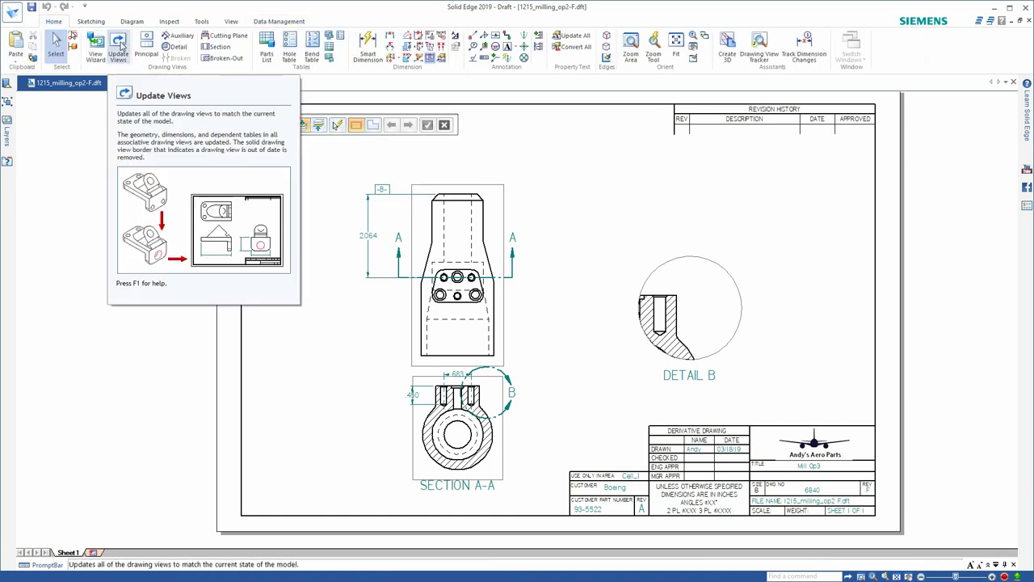
left_click(118, 47)
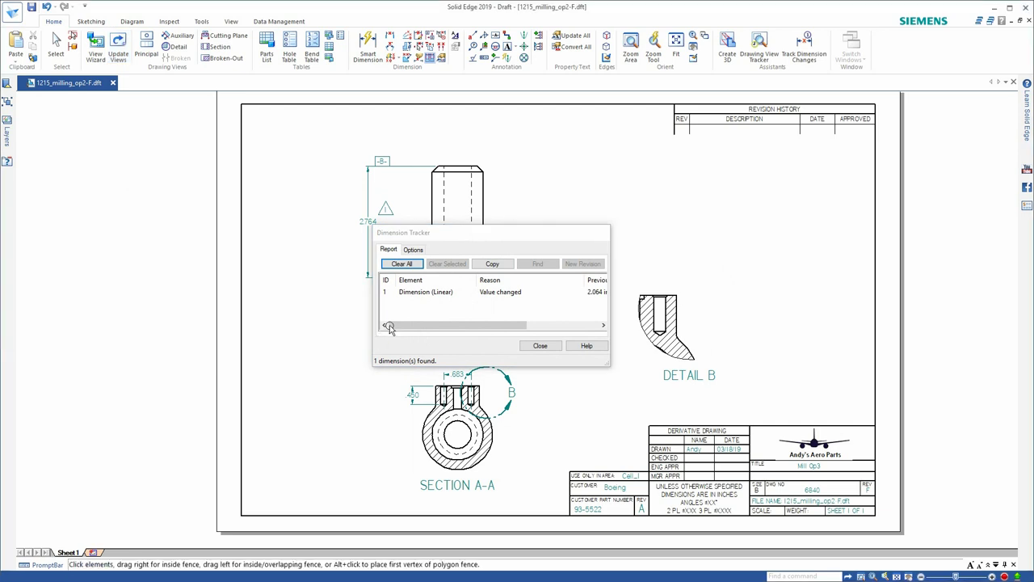
left_click_drag(458, 233, 638, 174)
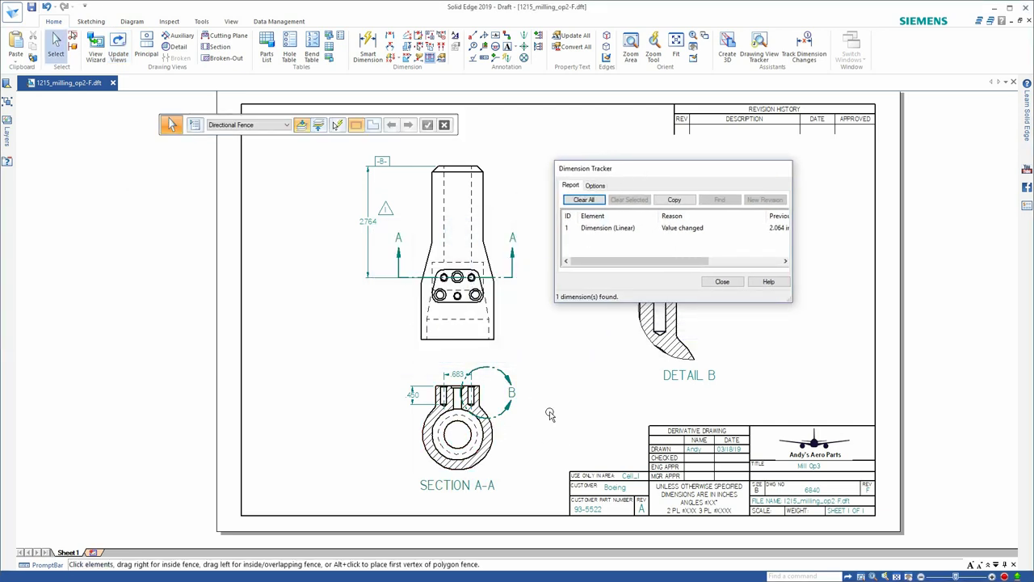
left_click(604, 230)
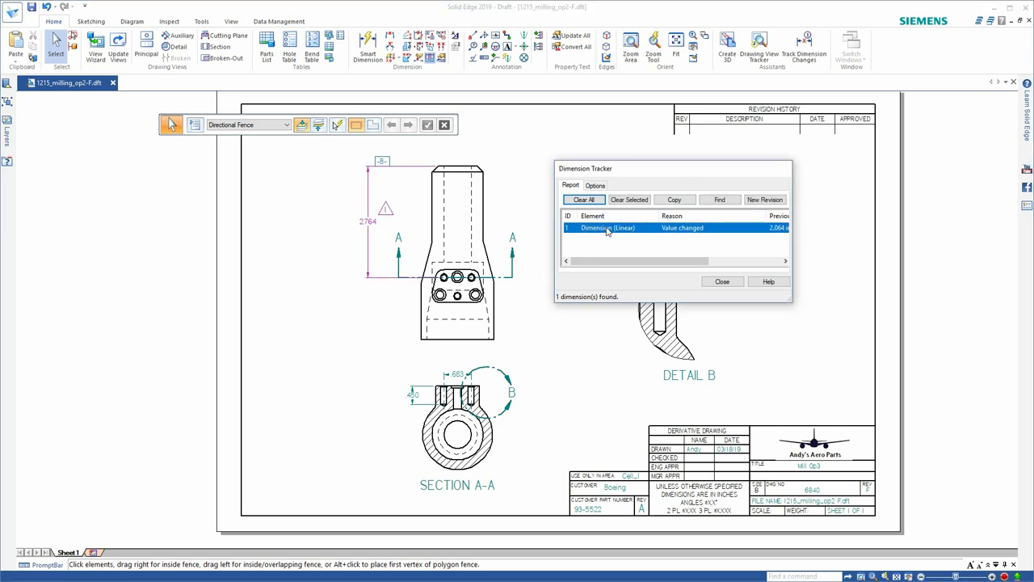
left_click_drag(633, 265, 728, 268)
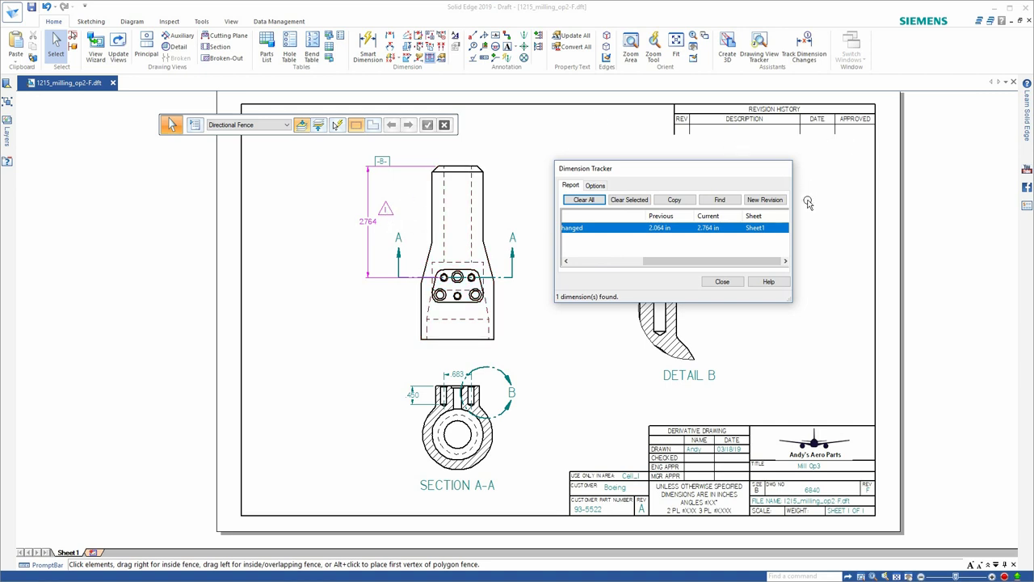
left_click(589, 201)
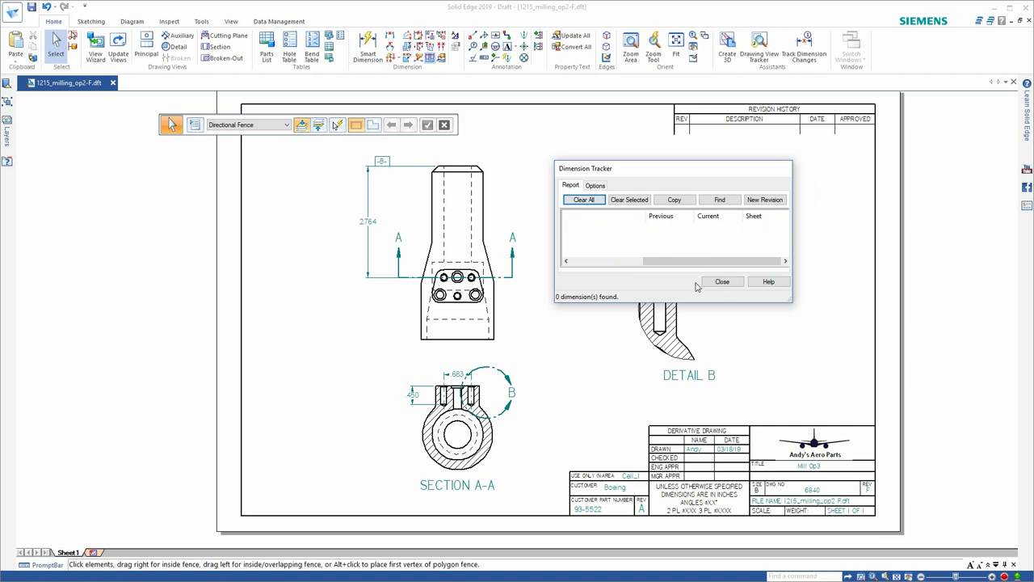
left_click(722, 282)
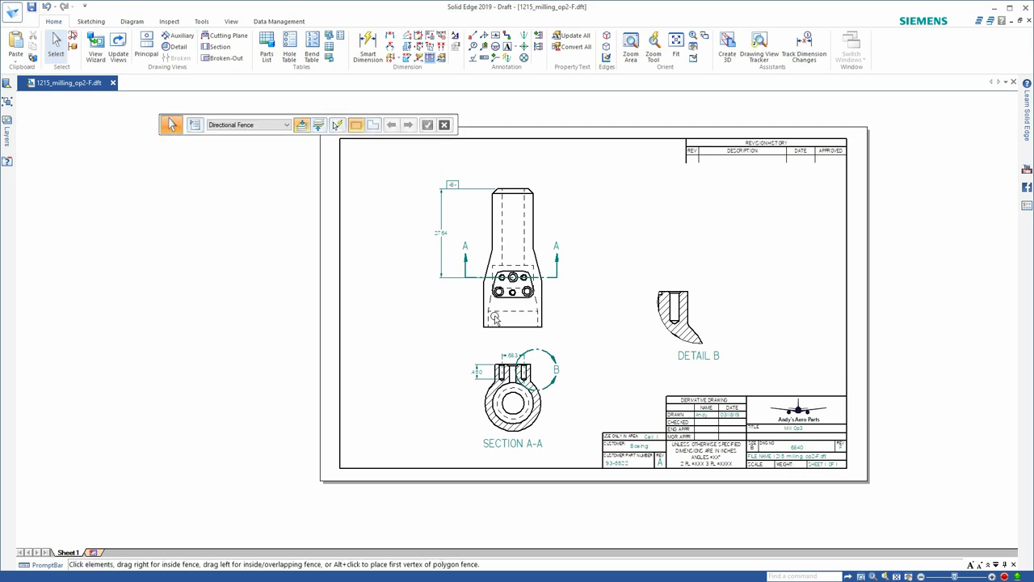
Open Design Manager's file browser with Ctrl+O on the Released folder
key("ctrl+o")
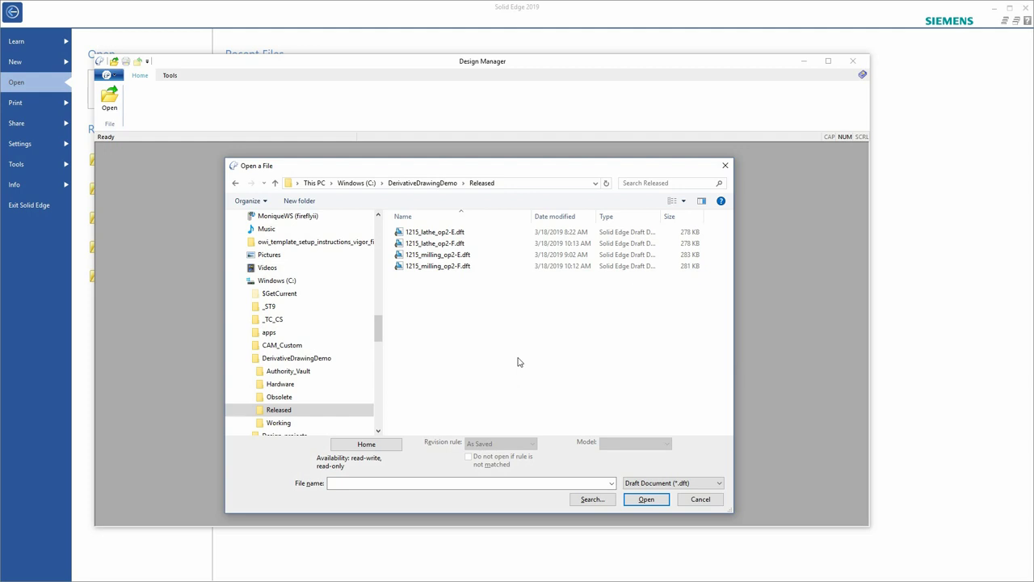
Open both Rev E drafts, 1215_milling_op2-E.dft and 1215_lathe_op2-E.dft, in Design Manager
left_click(442, 255)
left_click(443, 233, "ctrl")
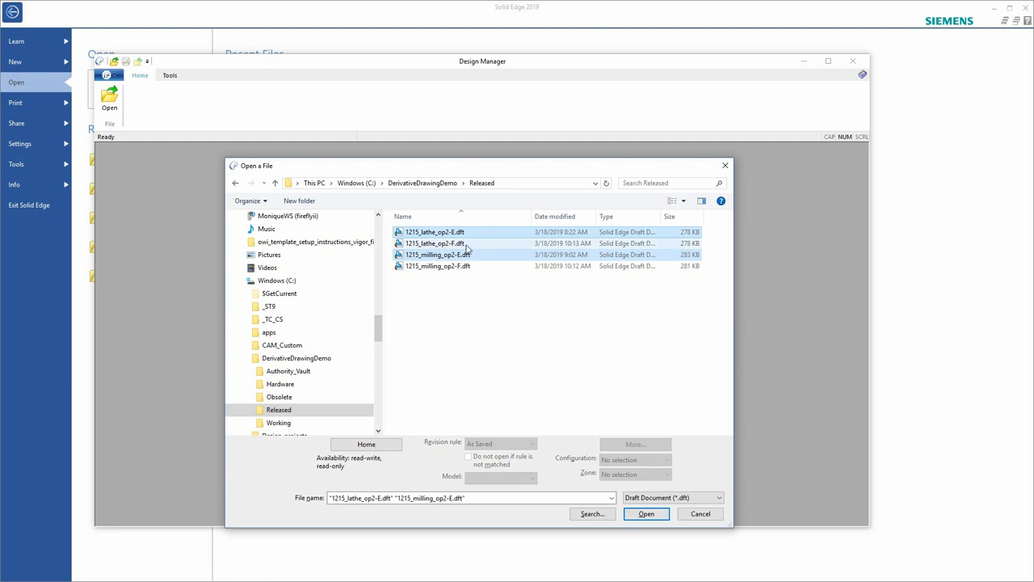
left_click(647, 514)
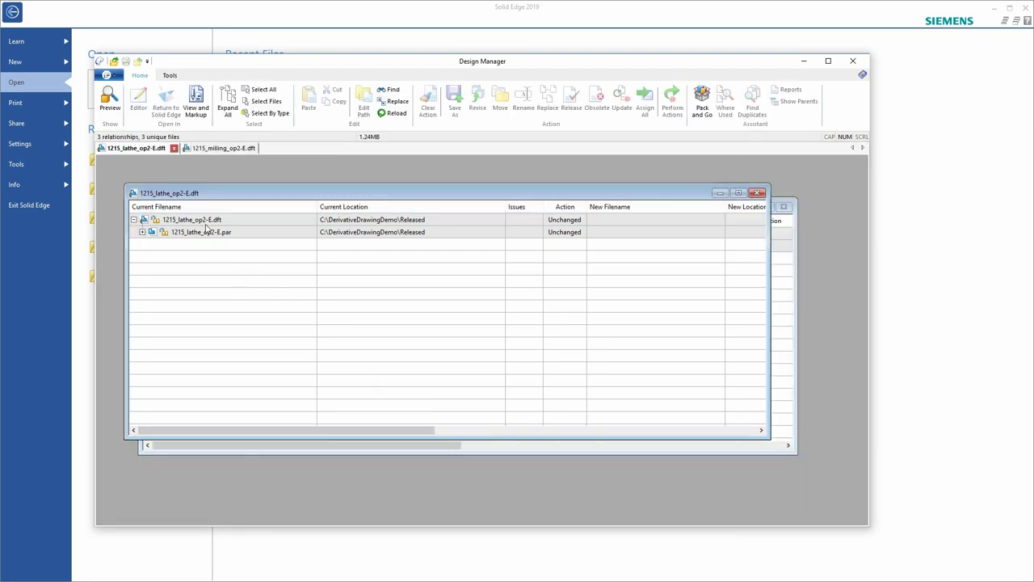
Queue the milling Rev E draft and part for a move to the Obsolete folder
left_click_drag(308, 208, 356, 261)
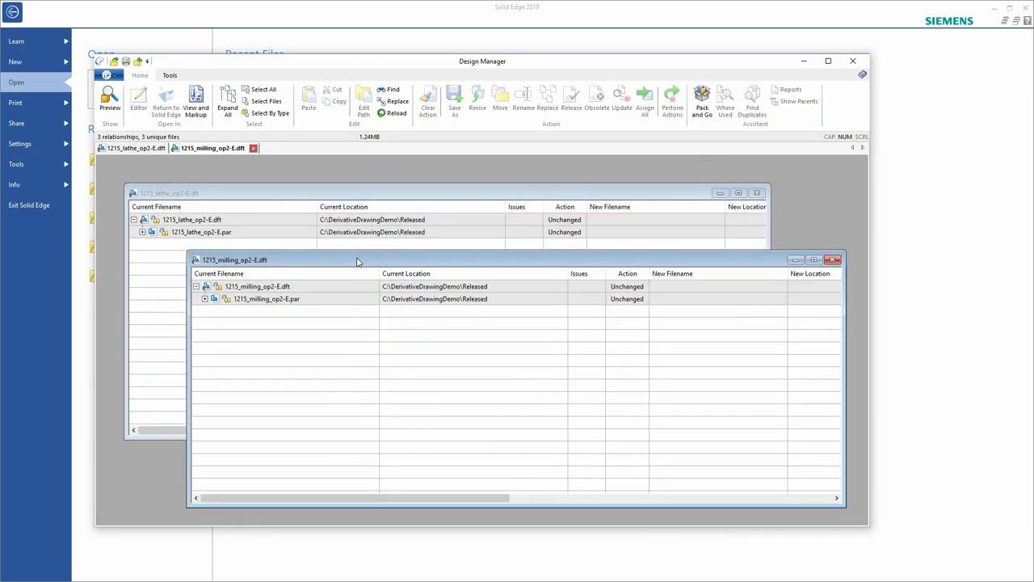
left_click(275, 287)
left_click(275, 299, "shift")
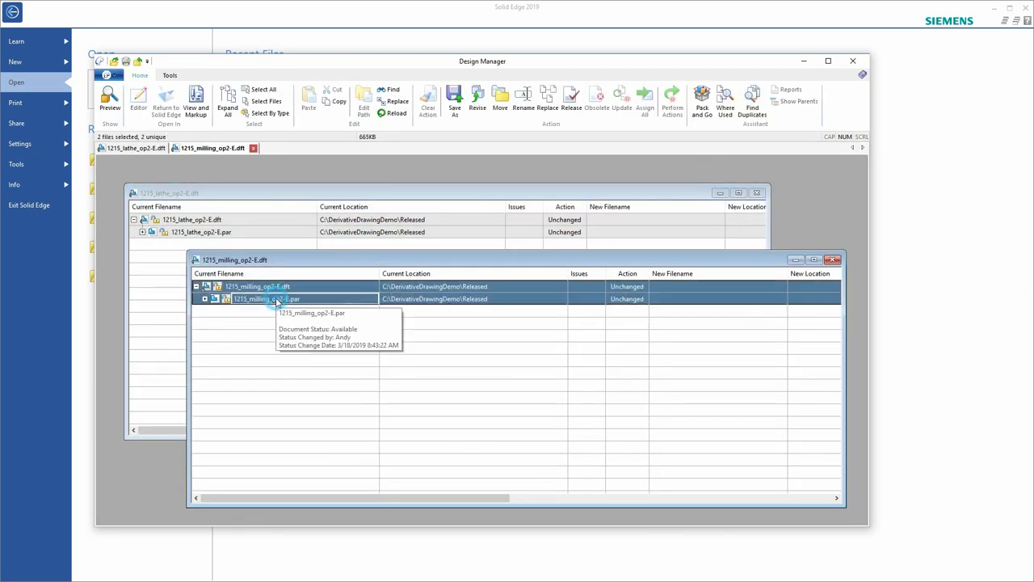
right_click(277, 299)
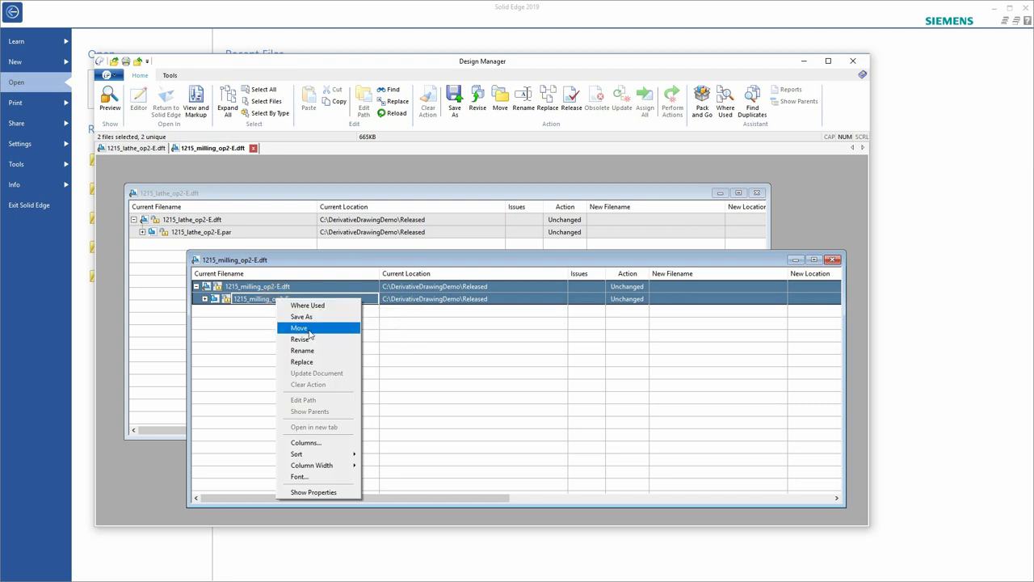
left_click(299, 327)
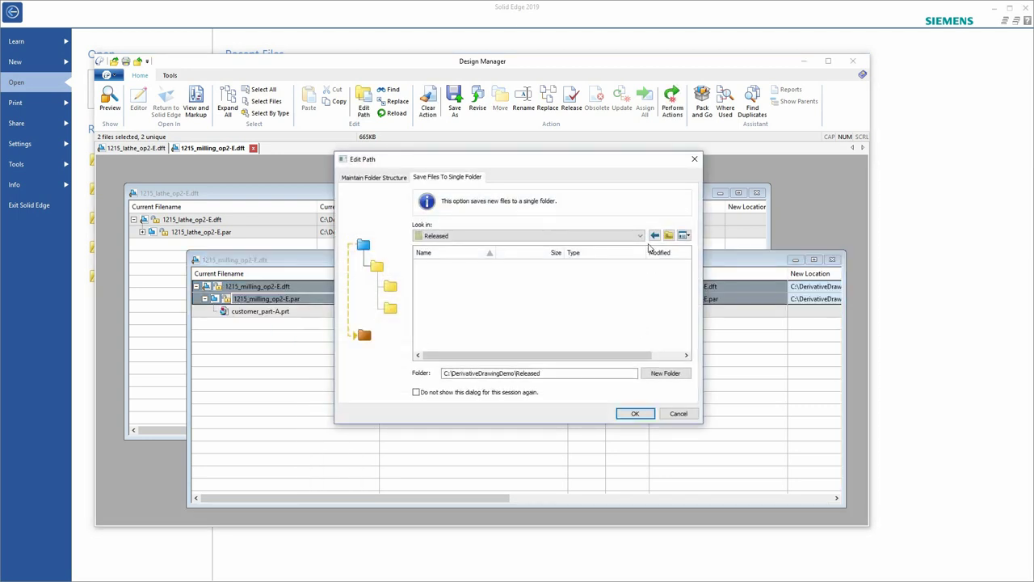
left_click(639, 236)
scroll(501, 283, "up", 3)
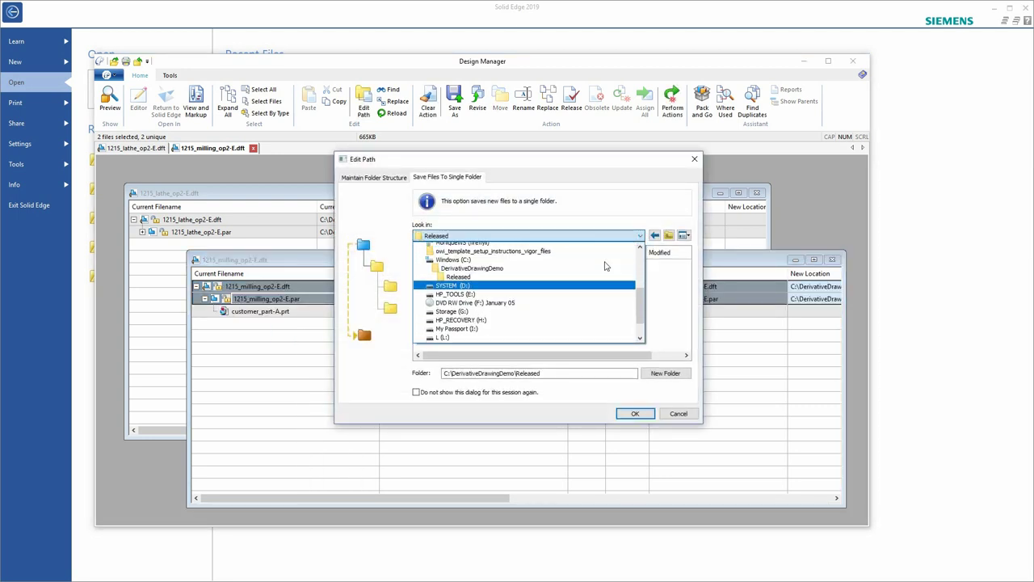
left_click(445, 279)
double_click(440, 291)
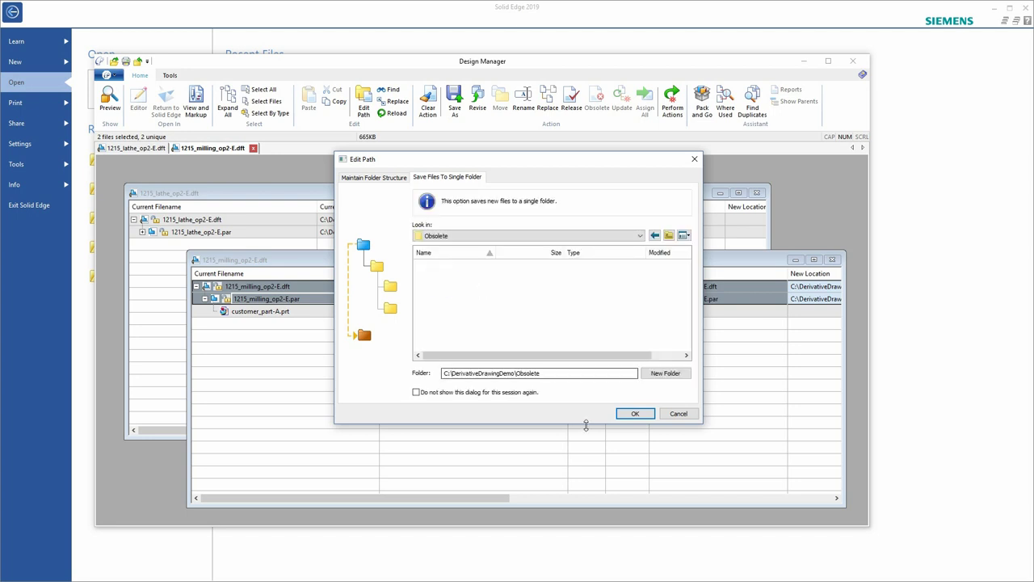
left_click(630, 413)
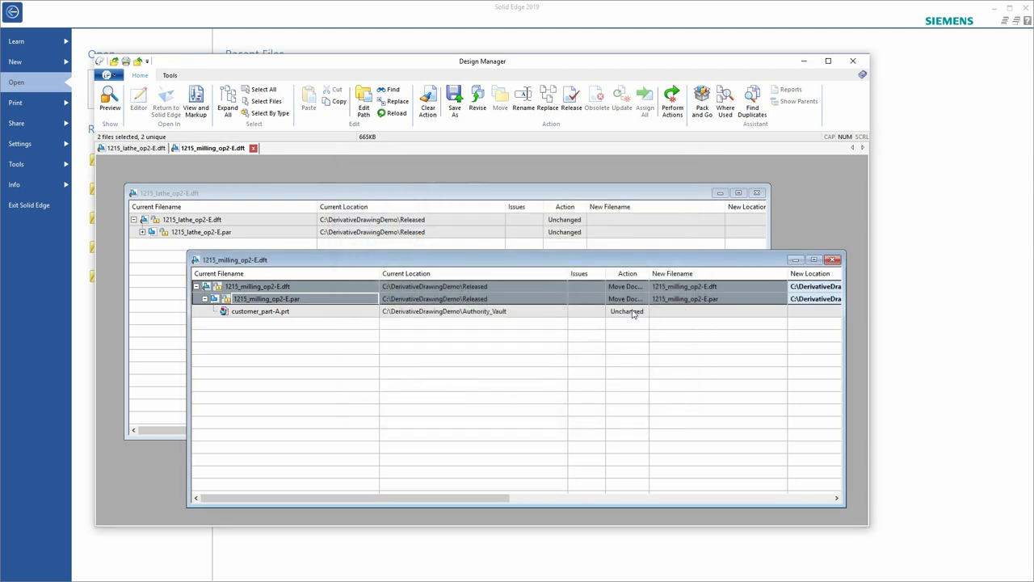
Move the lathe Rev E draft and part to Obsolete and perform the queued action
left_click(192, 235)
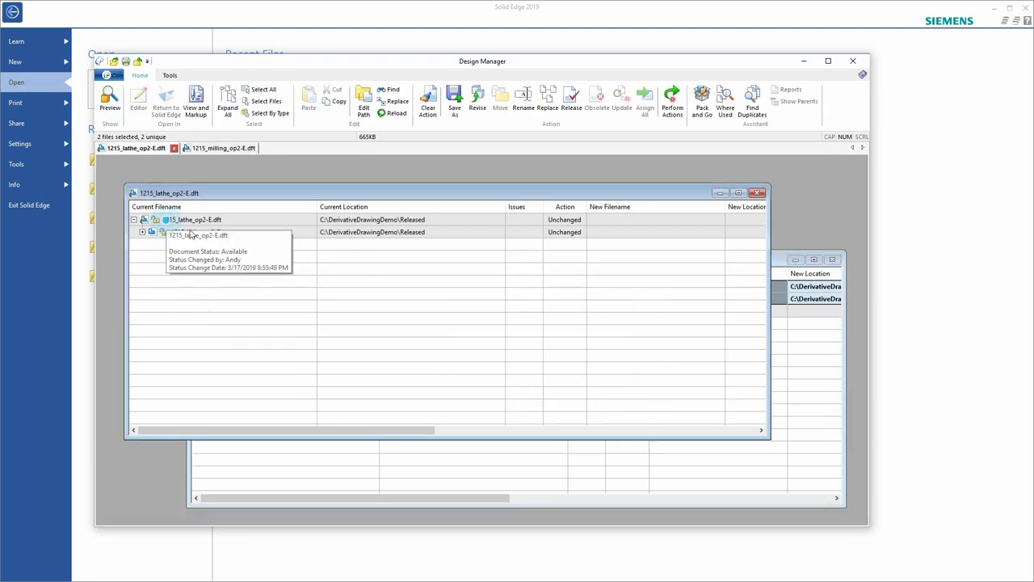
right_click(196, 233)
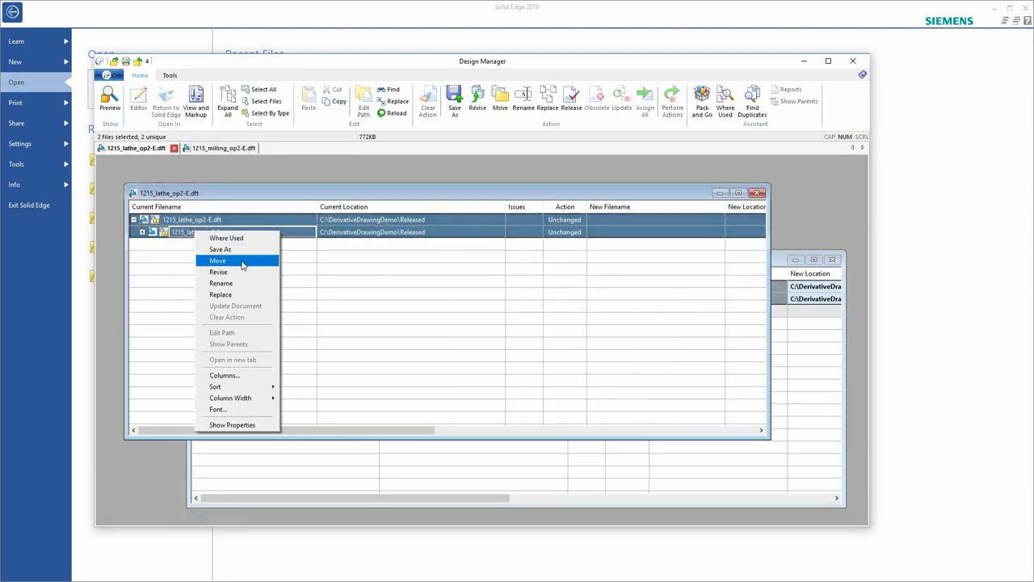
left_click(235, 260)
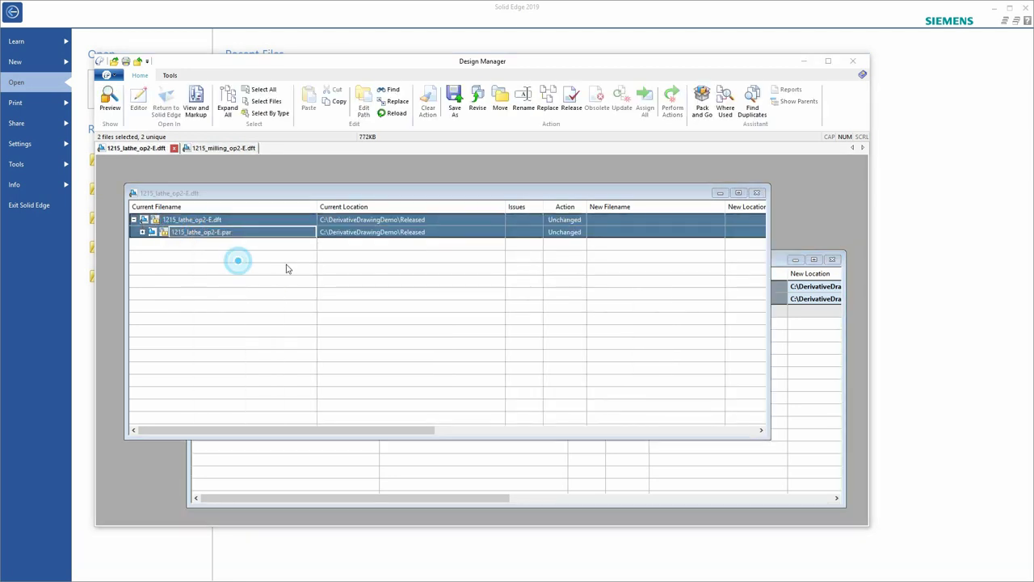
left_click(638, 412)
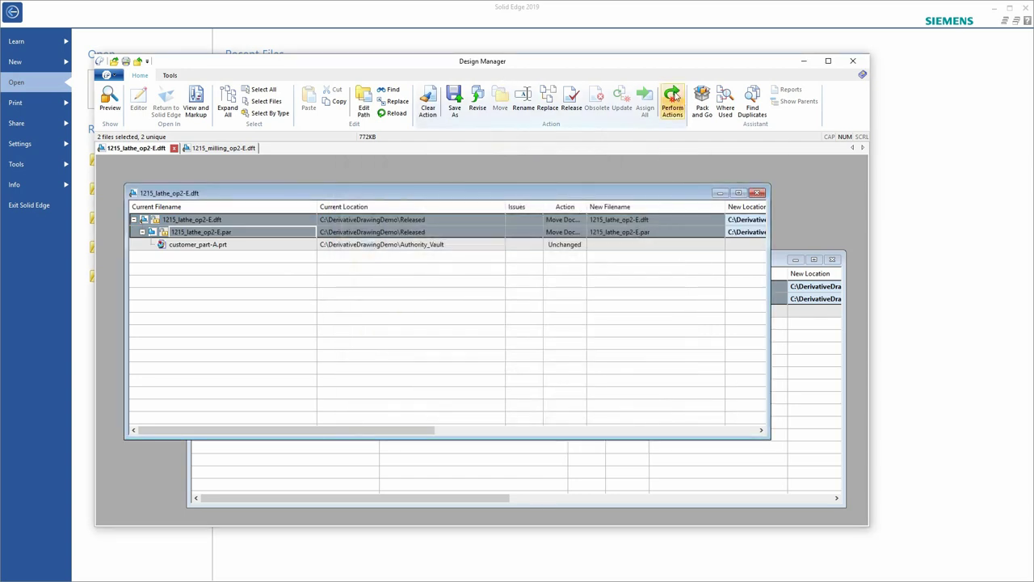
left_click(671, 105)
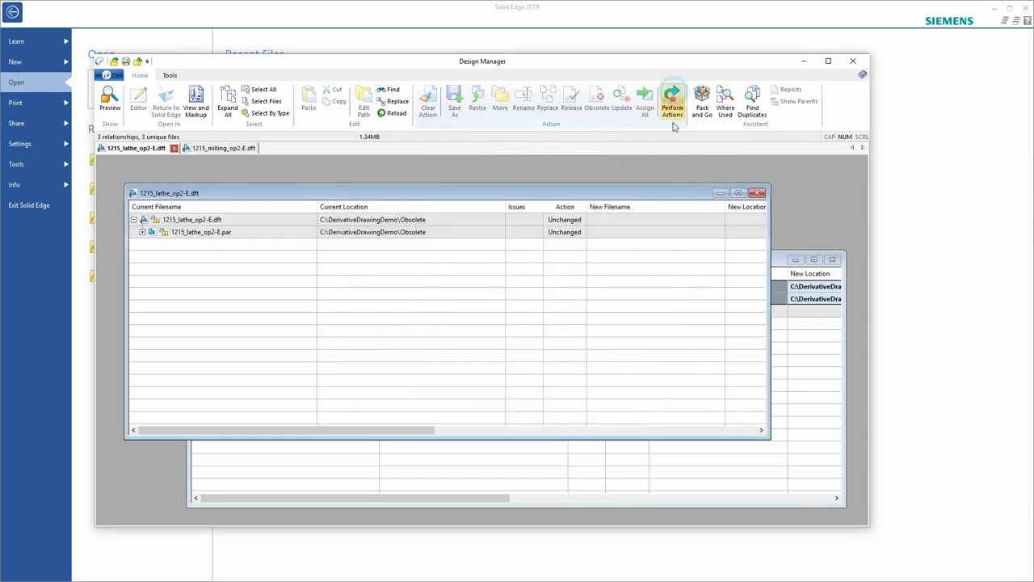
left_click(819, 366)
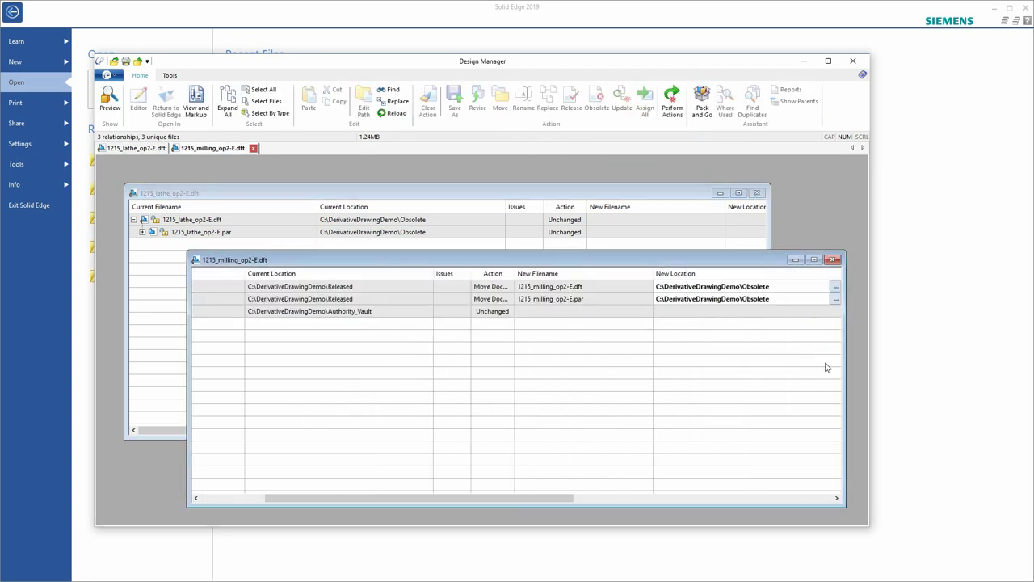